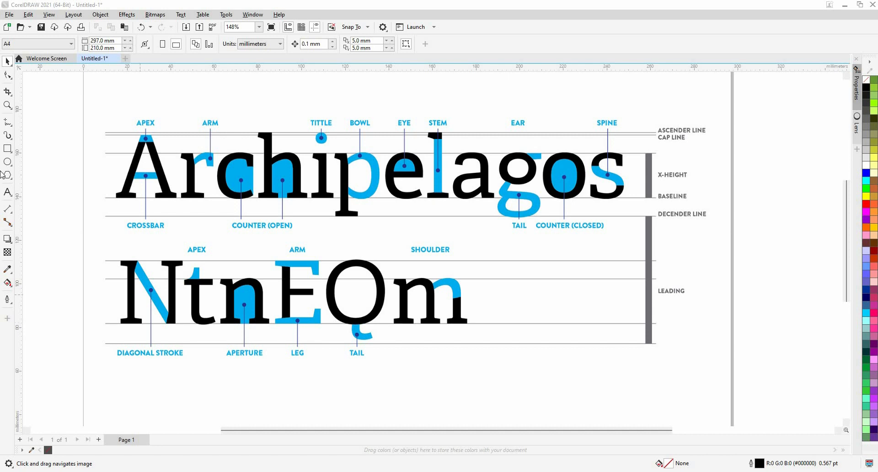
- Browse the Arial variants in the font list of the Text tool, leaving the type anatomy page without new text
{"action": "left_click", "coordinate": [14, 199]}
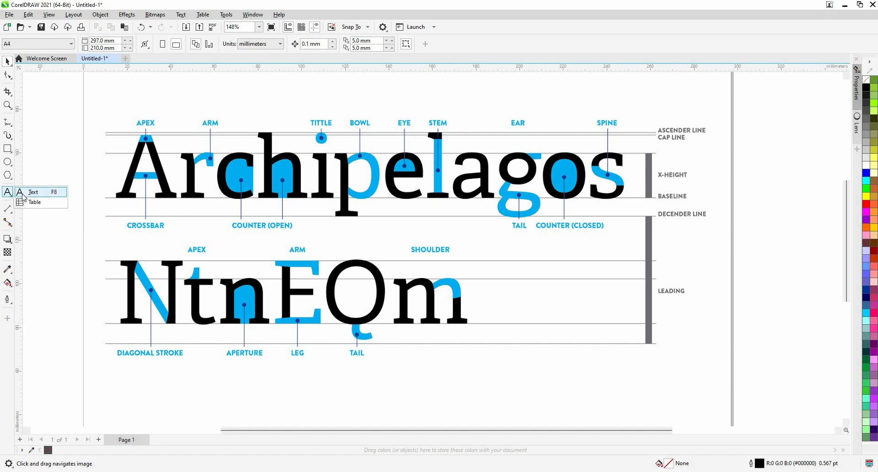
{"action": "left_click", "coordinate": [25, 191]}
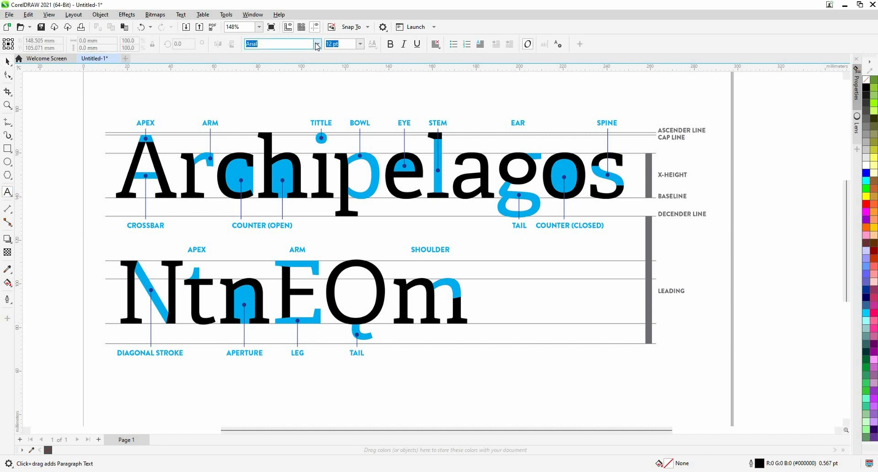
{"action": "left_click", "coordinate": [316, 44]}
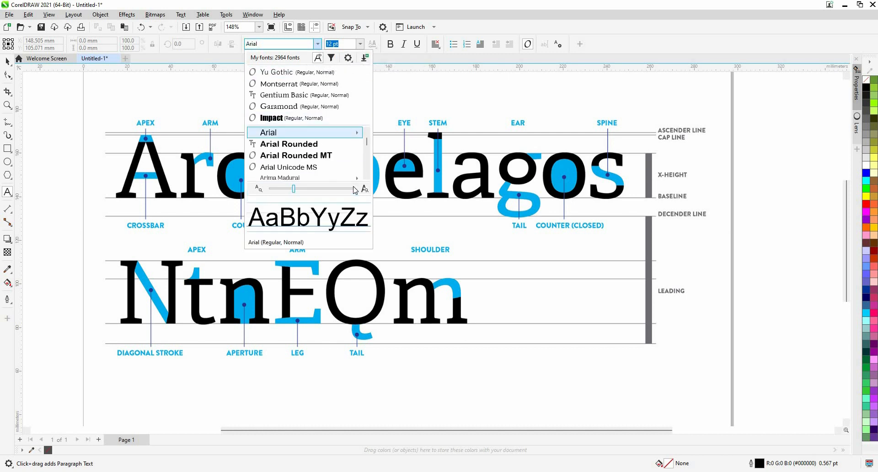
{"action": "mouse_move", "coordinate": [357, 133]}
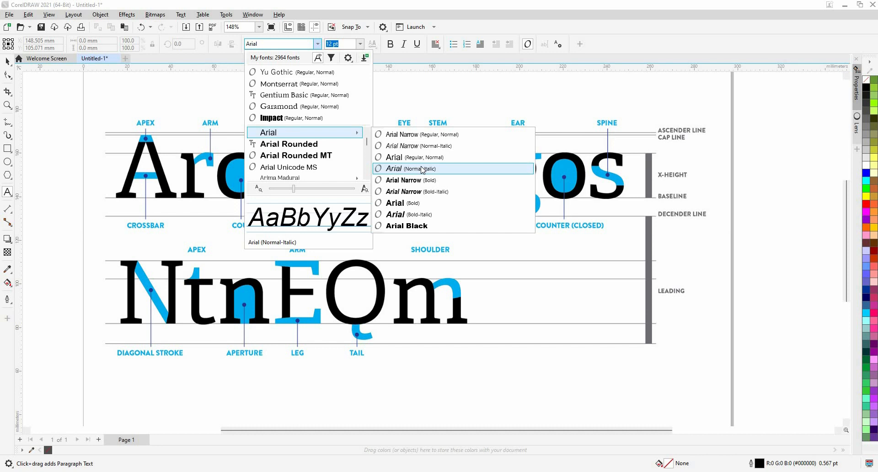
{"action": "left_click", "coordinate": [537, 8]}
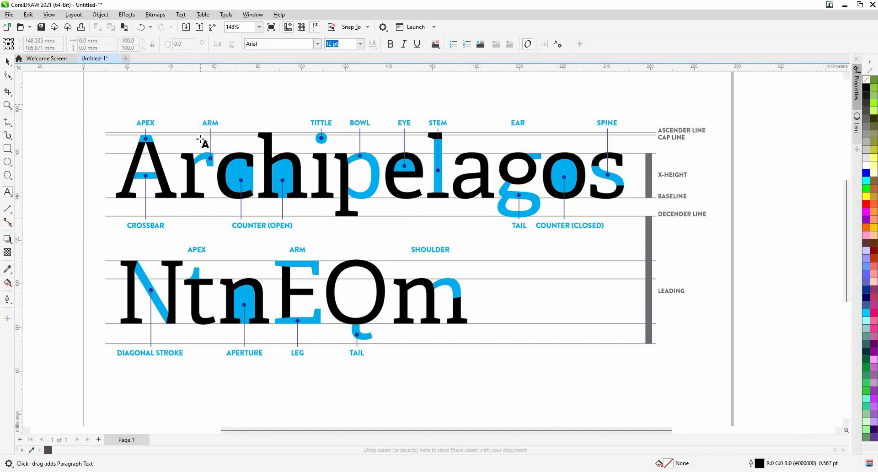
{"action": "left_click", "coordinate": [200, 104]}
{"action": "left_click", "coordinate": [7, 62]}
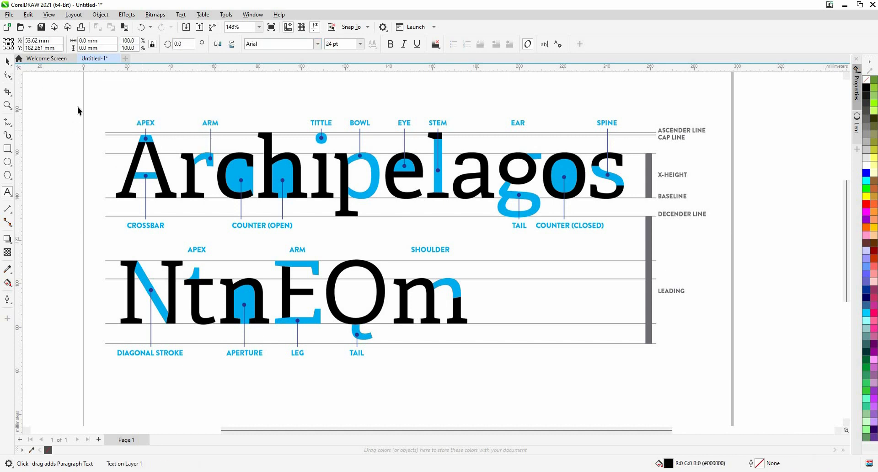
{"action": "left_click", "coordinate": [69, 155]}
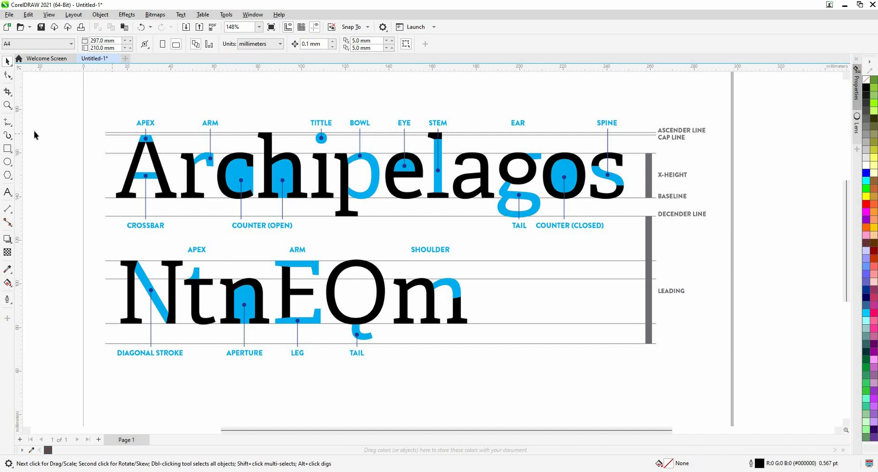
- Draw an ellipse about 10.5 by 11.3 mm around the arm of the r and one about 6.7 by 6.9 mm at the foot of the A
{"action": "left_click", "coordinate": [8, 161]}
{"action": "left_click_drag", "start_coordinate": [197, 147], "coordinate": [222, 174]}
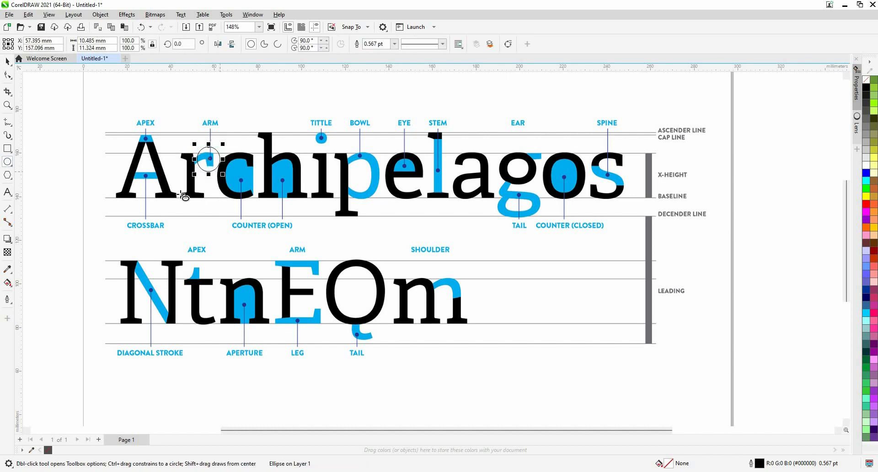
{"action": "left_click_drag", "start_coordinate": [153, 190], "coordinate": [167, 205]}
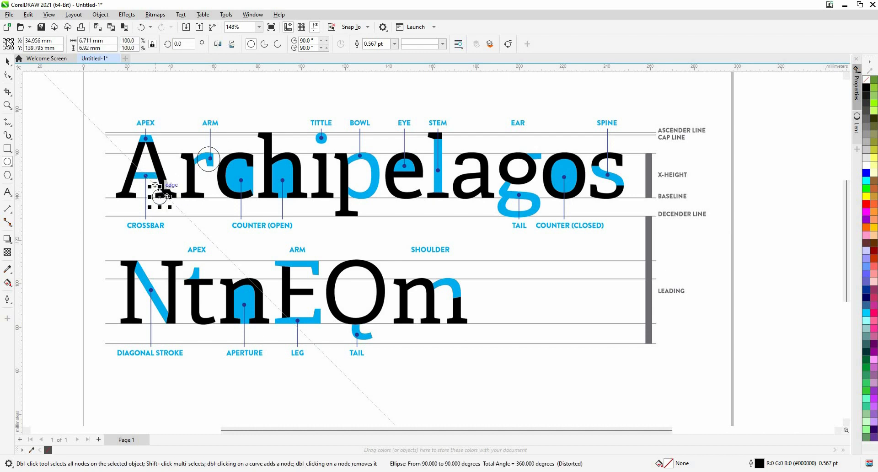
{"action": "left_click", "coordinate": [11, 64]}
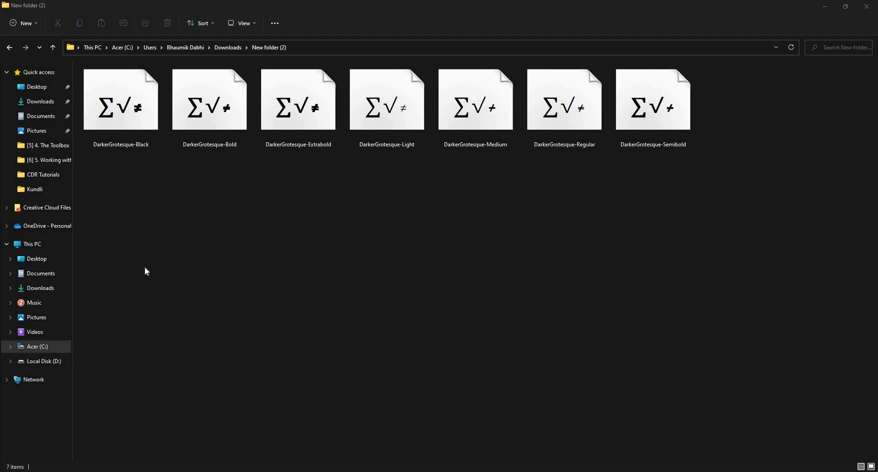
- Install the DarkerGrotesque-Semibold font from its preview and close the preview
{"action": "double_click", "coordinate": [659, 102]}
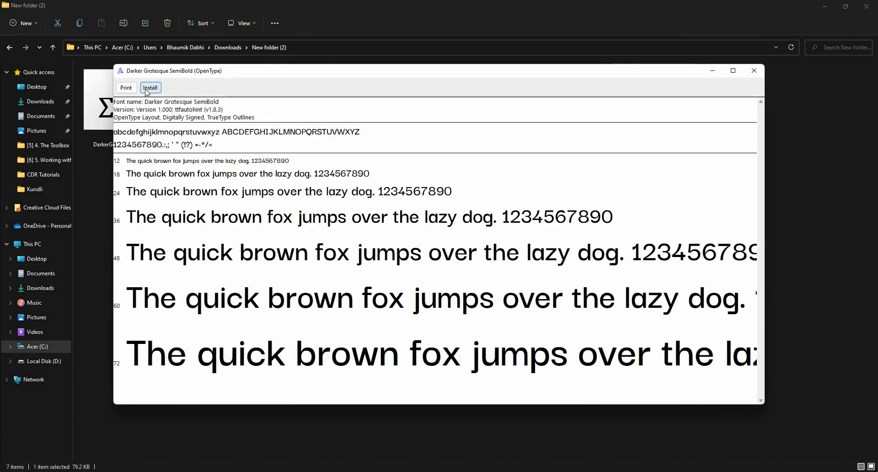
{"action": "left_click", "coordinate": [147, 90]}
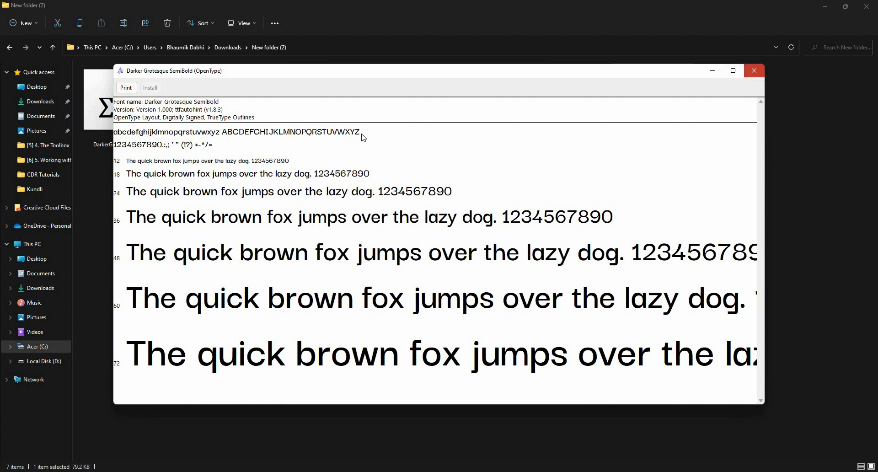
{"action": "left_click", "coordinate": [754, 72]}
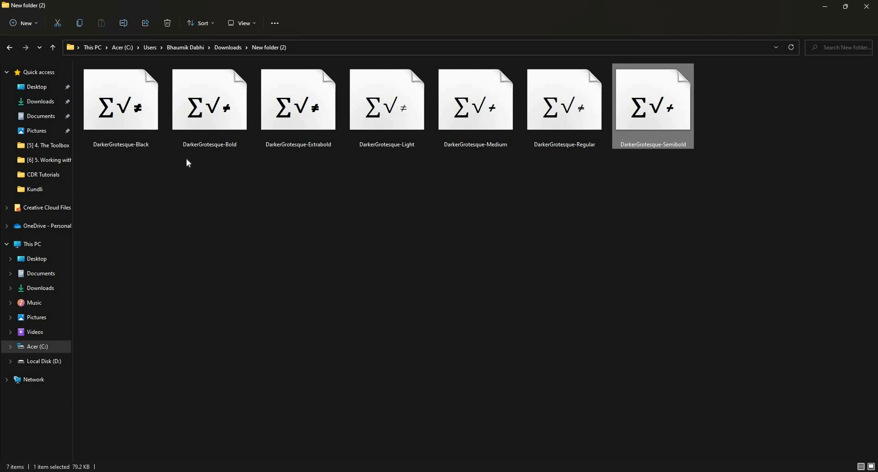
- Install the other six DarkerGrotesque fonts, Black through Regular, together for all users
{"action": "left_click_drag", "start_coordinate": [118, 177], "coordinate": [543, 63]}
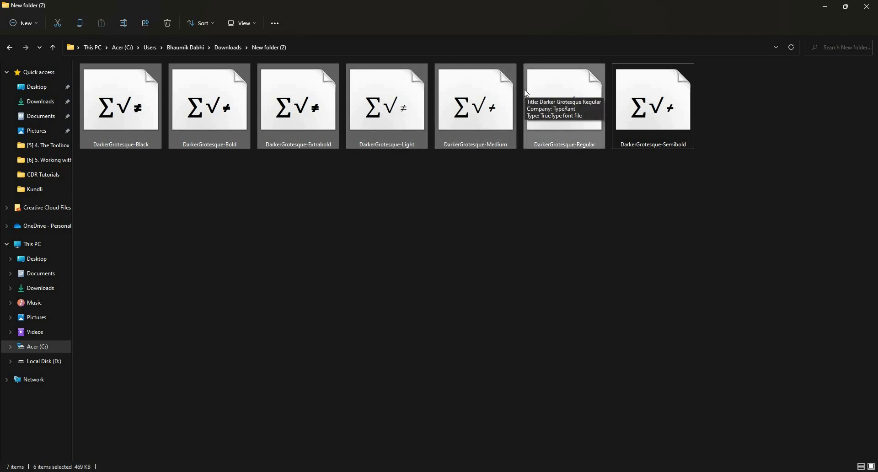
{"action": "right_click", "coordinate": [586, 97]}
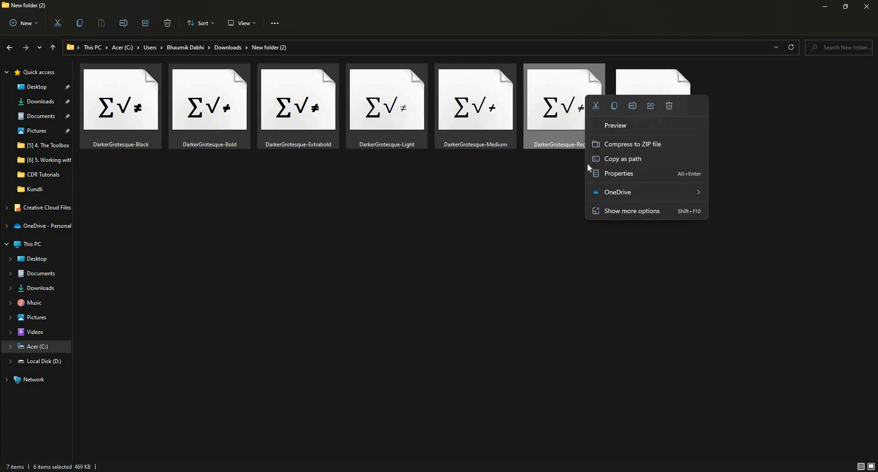
{"action": "left_click", "coordinate": [622, 174]}
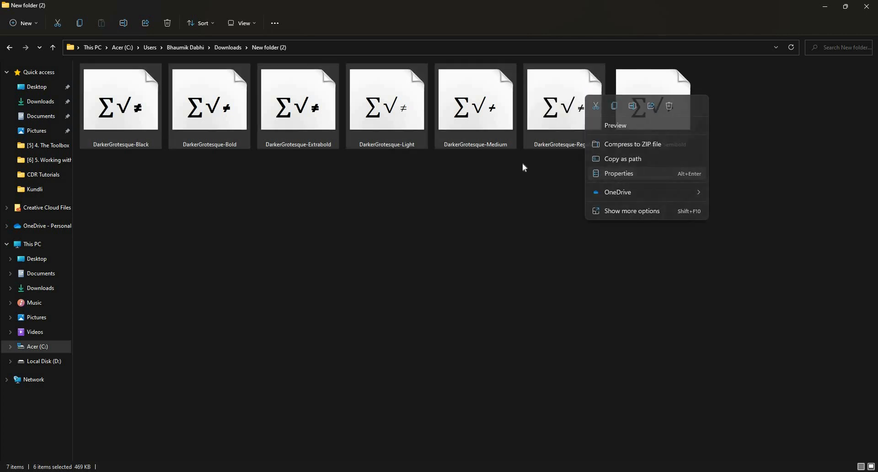
{"action": "key", "text": "Escape"}
{"action": "right_click", "coordinate": [556, 121]}
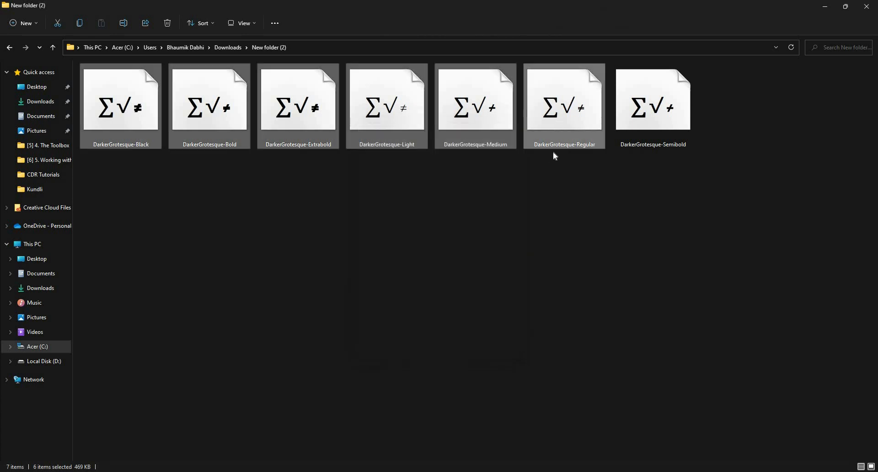
{"action": "left_click", "coordinate": [593, 238]}
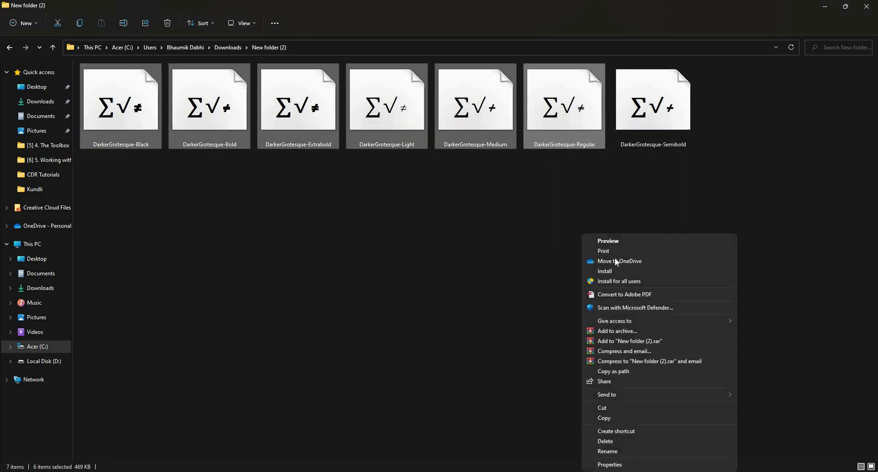
{"action": "left_click", "coordinate": [608, 280]}
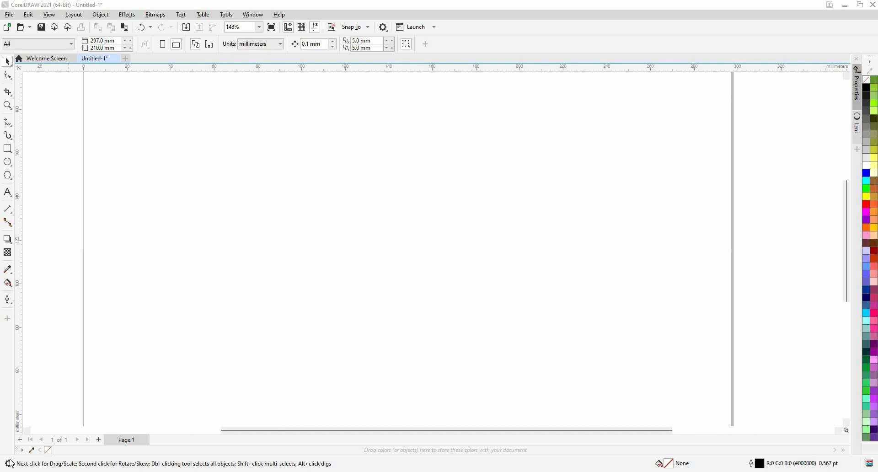
- Launch Corel Font Manager from CorelDRAW and add the Fonts folder inside Documents > Corel > Corel Content to its libraries
{"action": "left_click", "coordinate": [432, 28]}
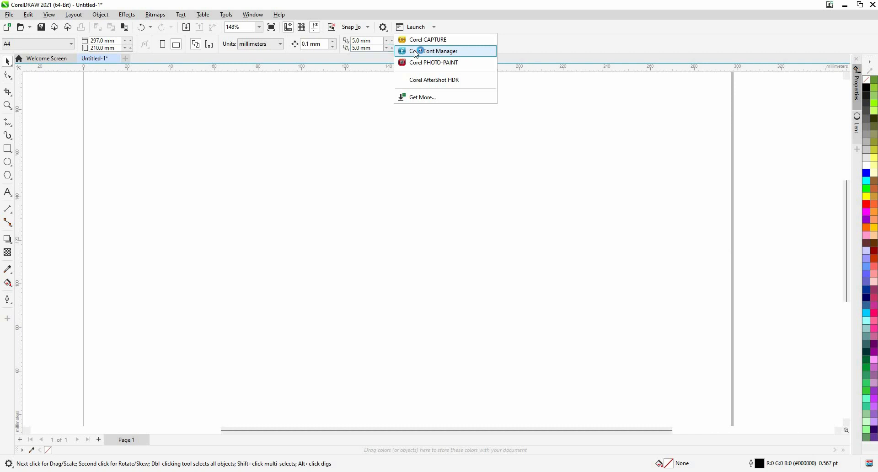
{"action": "left_click", "coordinate": [417, 54]}
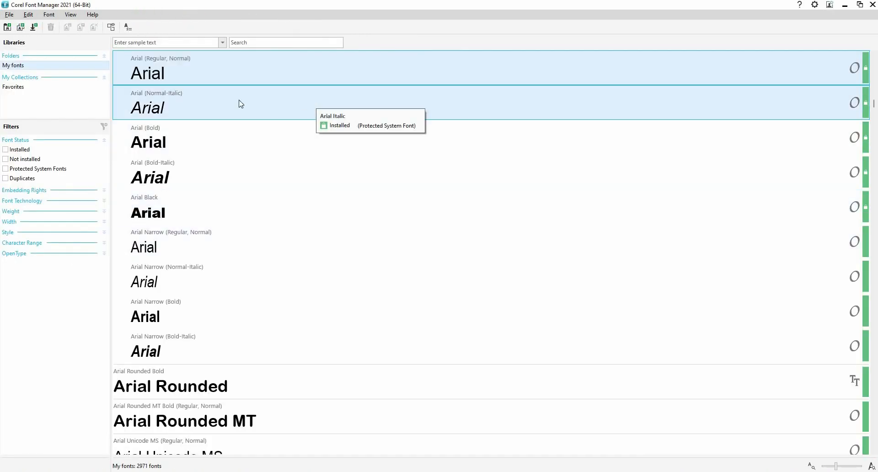
{"action": "left_click", "coordinate": [7, 27]}
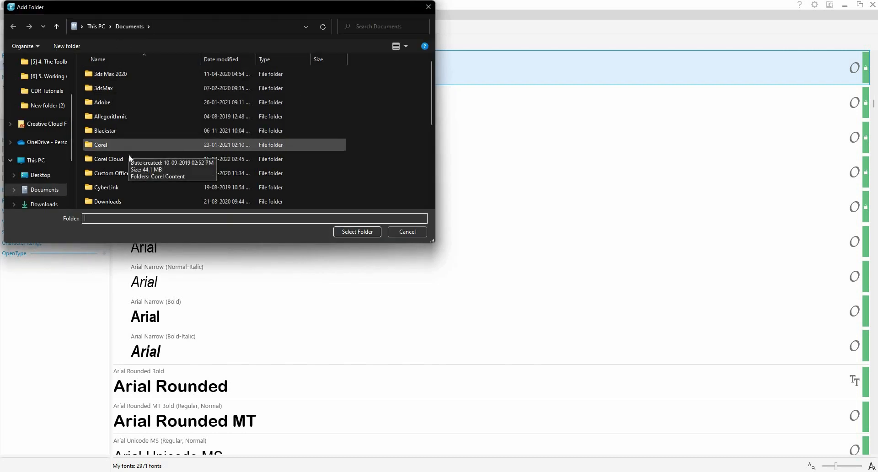
{"action": "double_click", "coordinate": [129, 147]}
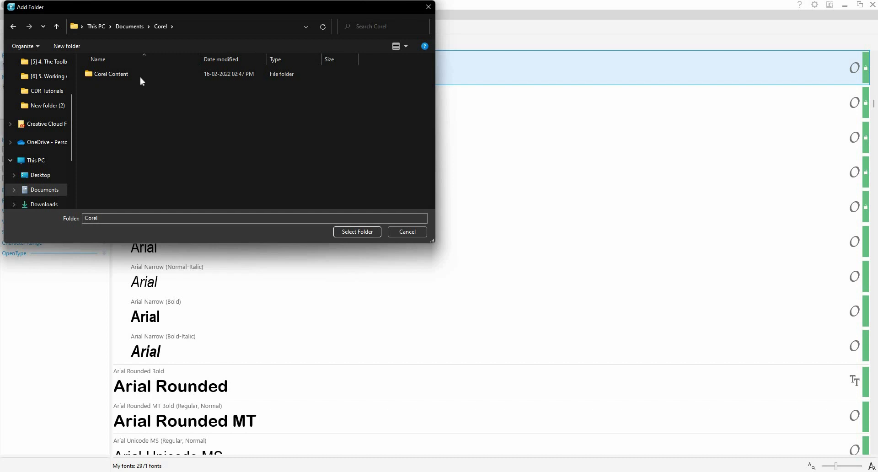
{"action": "double_click", "coordinate": [142, 76]}
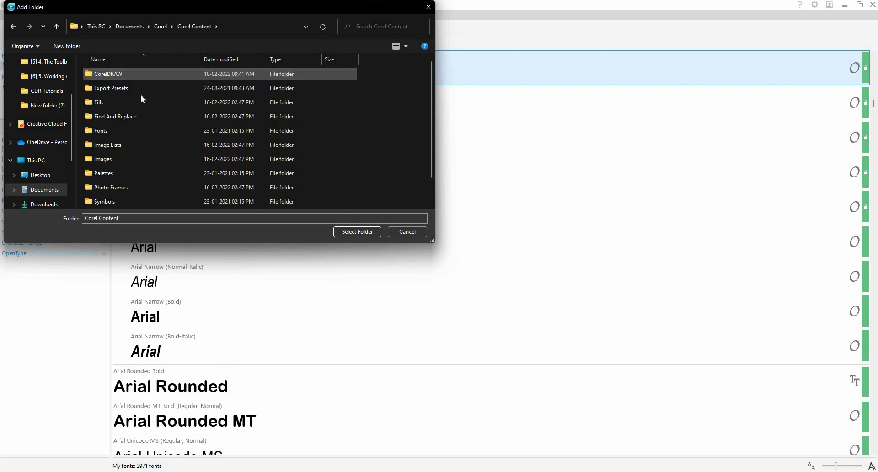
{"action": "scroll", "coordinate": [148, 176], "scroll_direction": "down", "scroll_amount": 1}
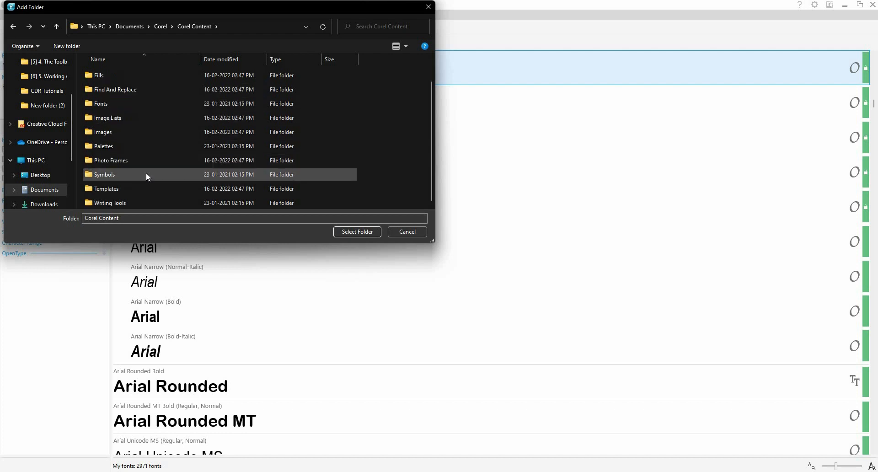
{"action": "scroll", "coordinate": [146, 176], "scroll_direction": "up", "scroll_amount": 1}
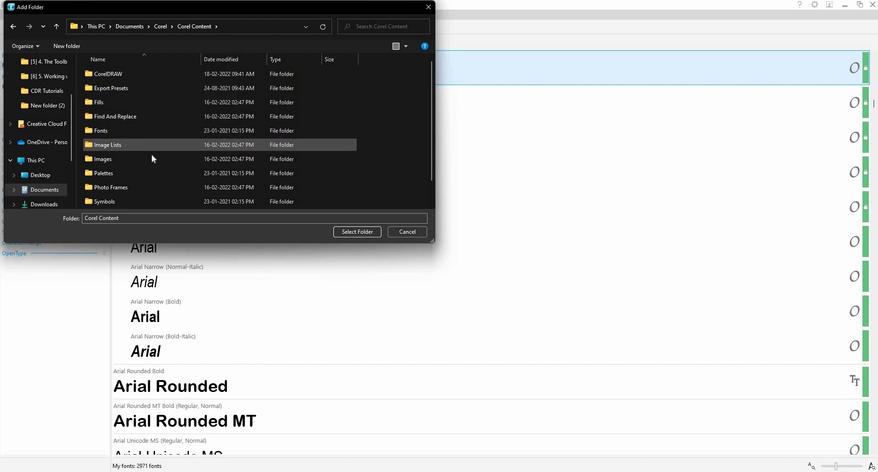
{"action": "left_click", "coordinate": [149, 131]}
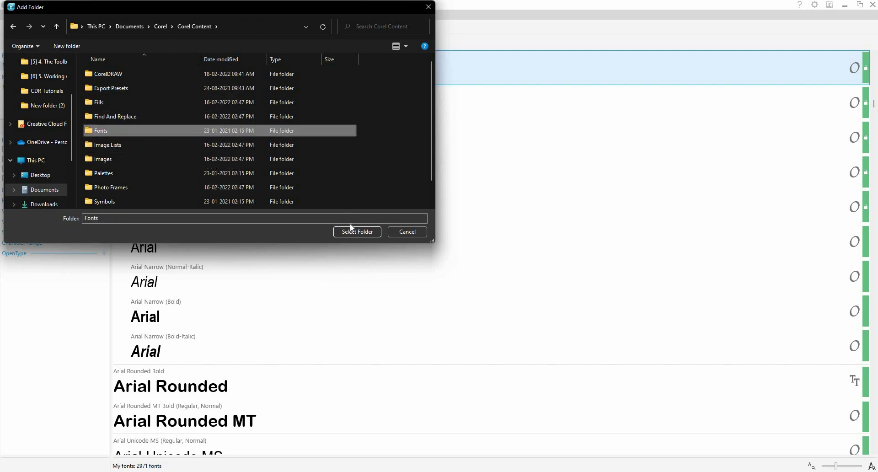
{"action": "left_click", "coordinate": [352, 231]}
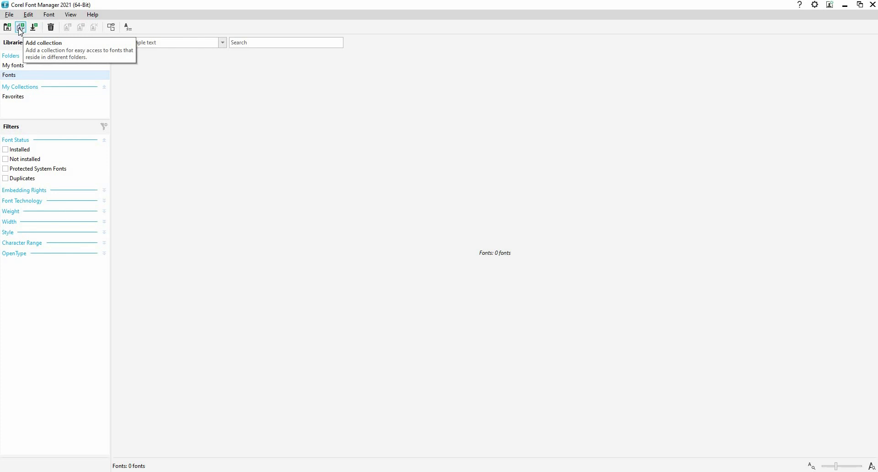
- Try to add the same Corel Content Fonts folder to the libraries a second time
{"action": "left_click", "coordinate": [7, 27]}
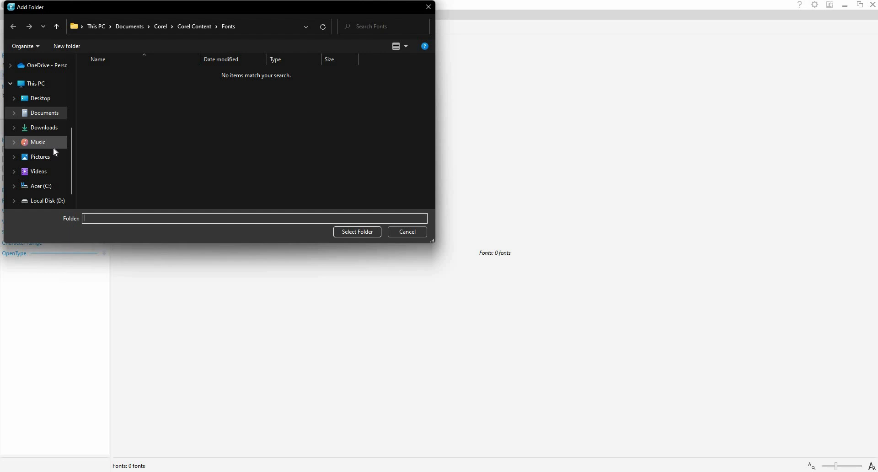
{"action": "left_click", "coordinate": [357, 232]}
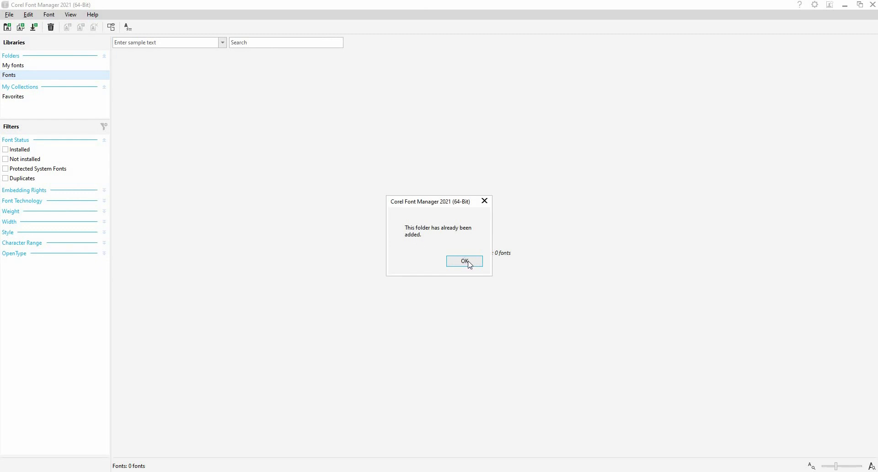
{"action": "left_click", "coordinate": [465, 261]}
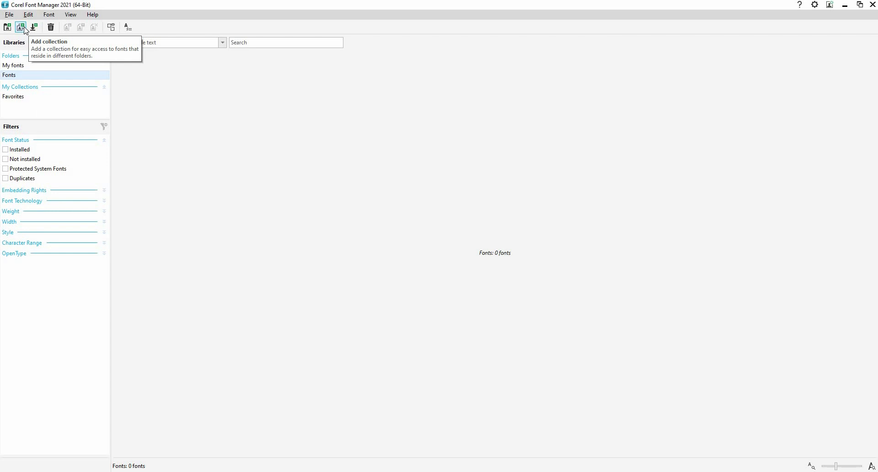
- Add a new font collection named Decorative under My Collections
{"action": "left_click", "coordinate": [34, 102]}
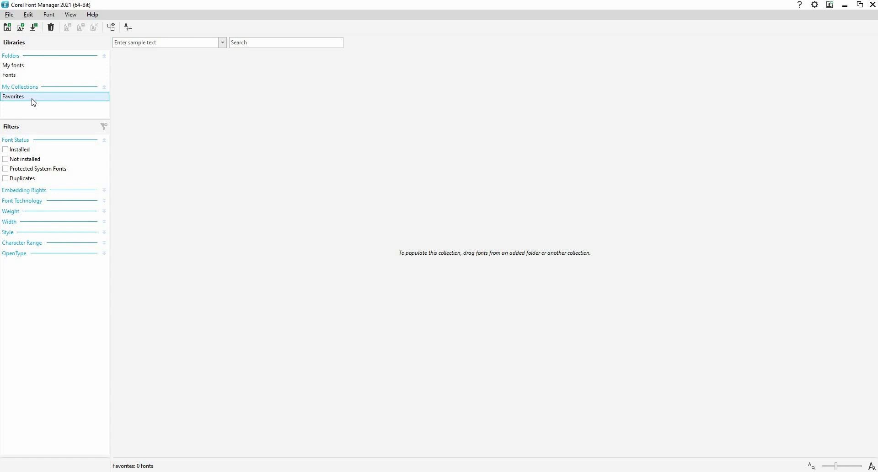
{"action": "left_click", "coordinate": [21, 28]}
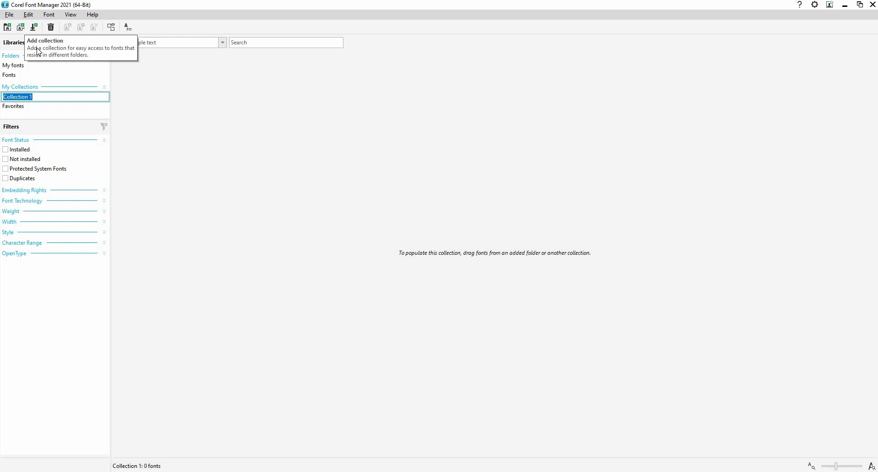
{"action": "type", "text": "Decorative"}
{"action": "key", "text": "Return"}
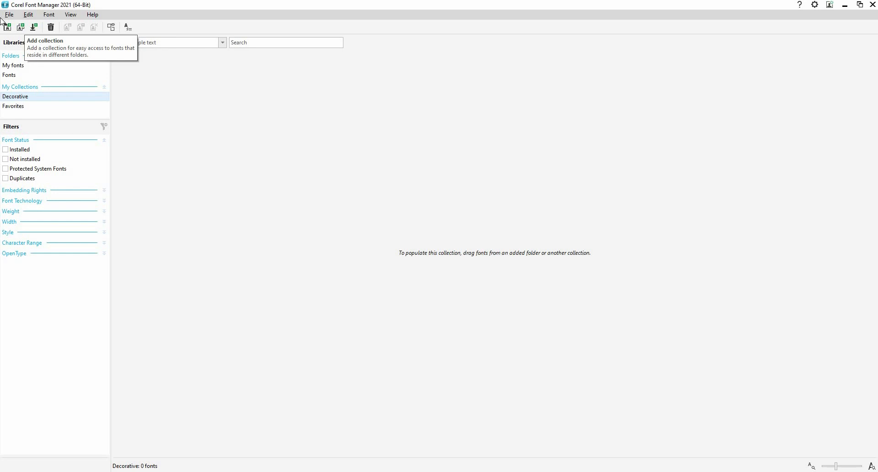
- Search My fonts for decorative typefaces using the keyword dec
{"action": "left_click", "coordinate": [10, 76]}
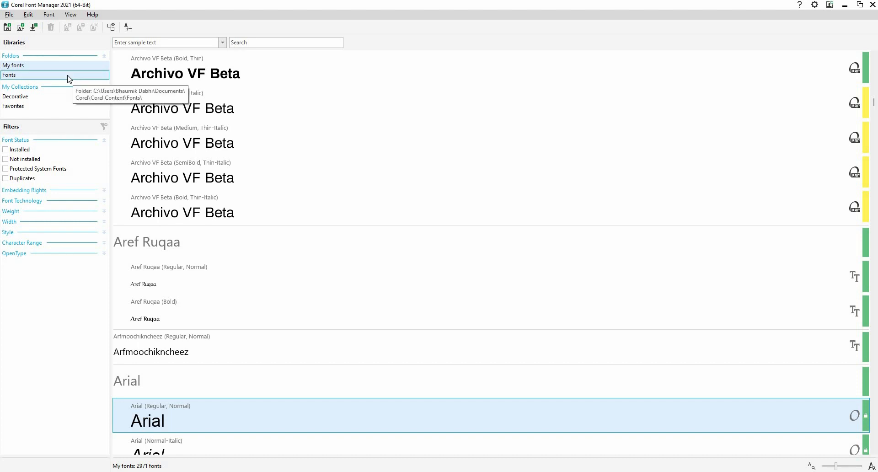
{"action": "left_click", "coordinate": [256, 43]}
{"action": "type", "text": "d"}
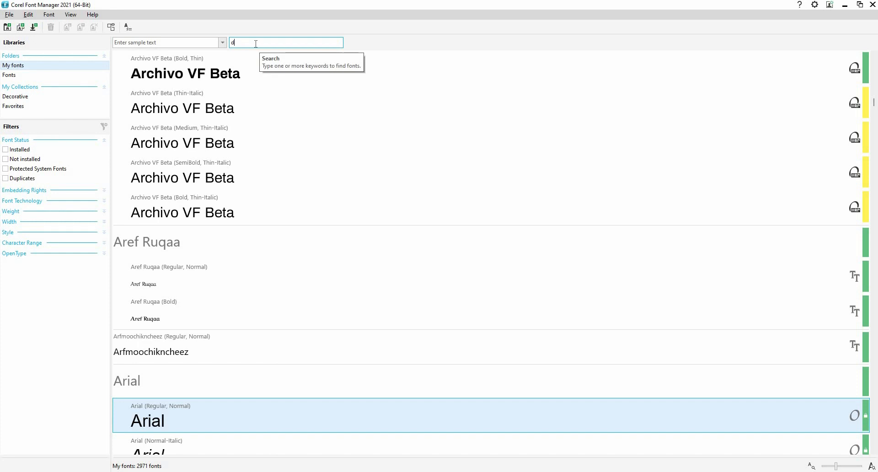
{"action": "type", "text": "ec"}
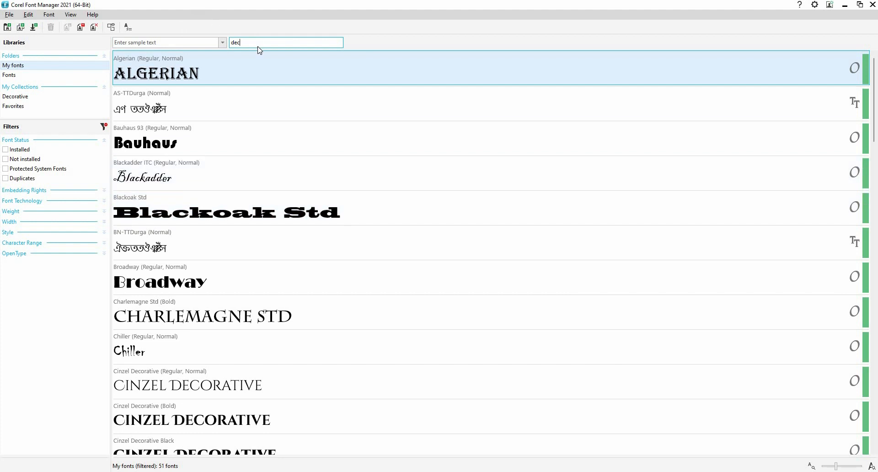
- Search the fonts for cand and add Emilys Candy to the Decorative collection
{"action": "key", "text": "ctrl+a"}
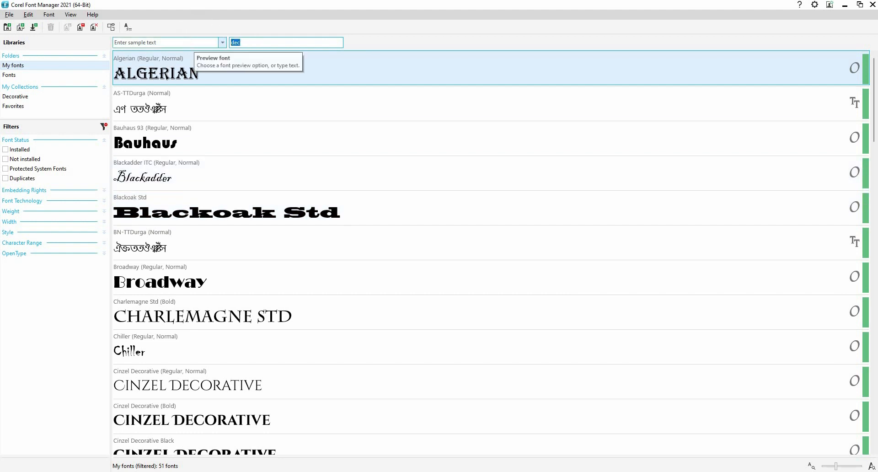
{"action": "type", "text": "cand"}
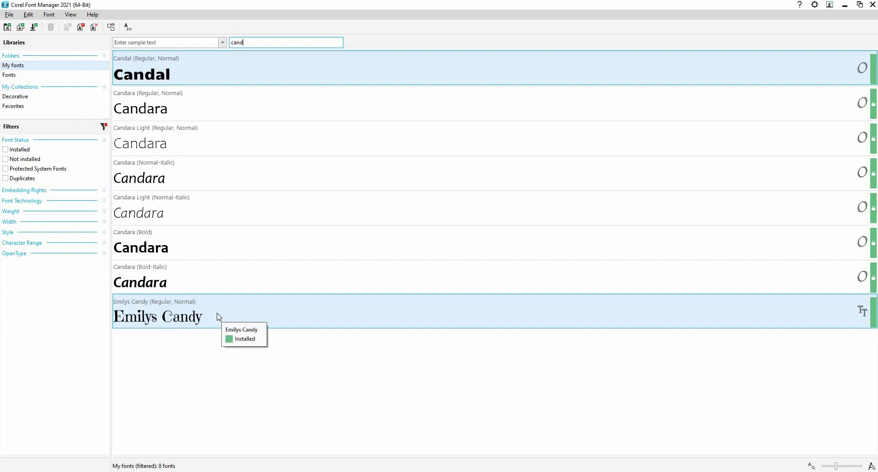
{"action": "right_click", "coordinate": [230, 312]}
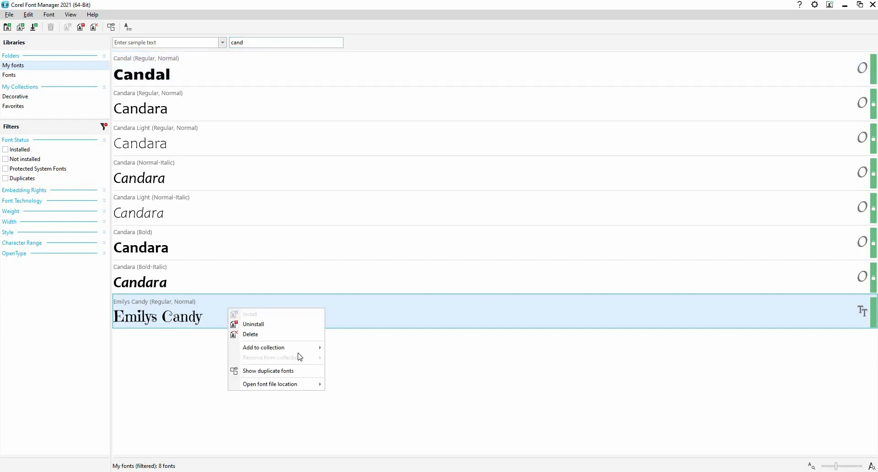
{"action": "mouse_move", "coordinate": [300, 350]}
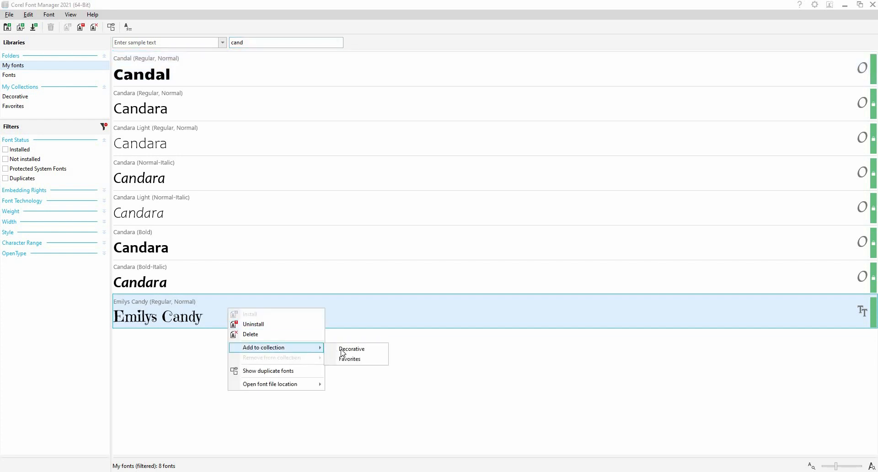
{"action": "left_click", "coordinate": [419, 350]}
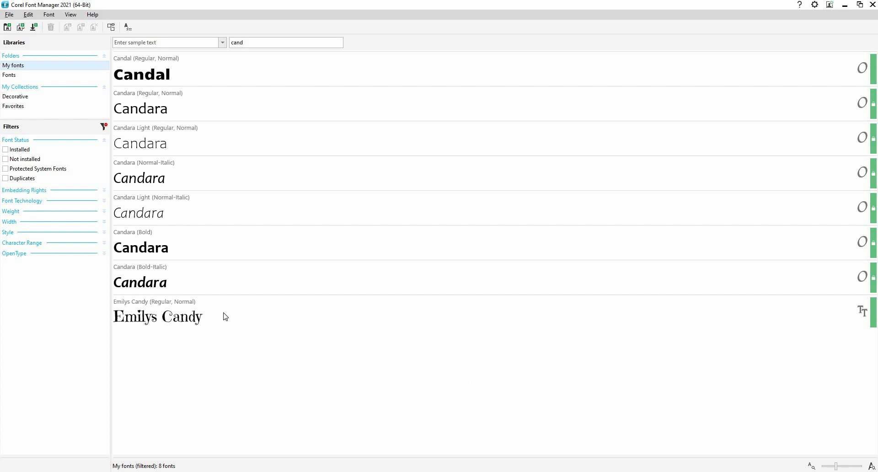
{"action": "left_click_drag", "start_coordinate": [224, 314], "coordinate": [56, 99]}
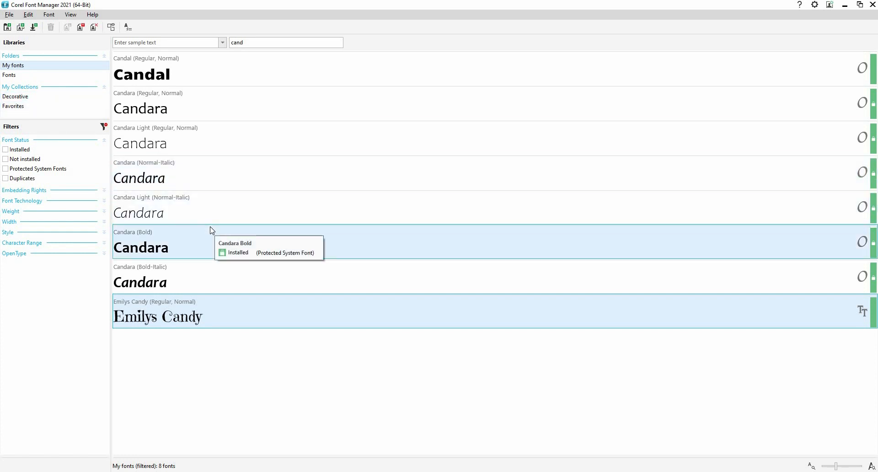
- Examine the file location, installation status and management options of the Emilys Candy font
{"action": "right_click", "coordinate": [250, 309]}
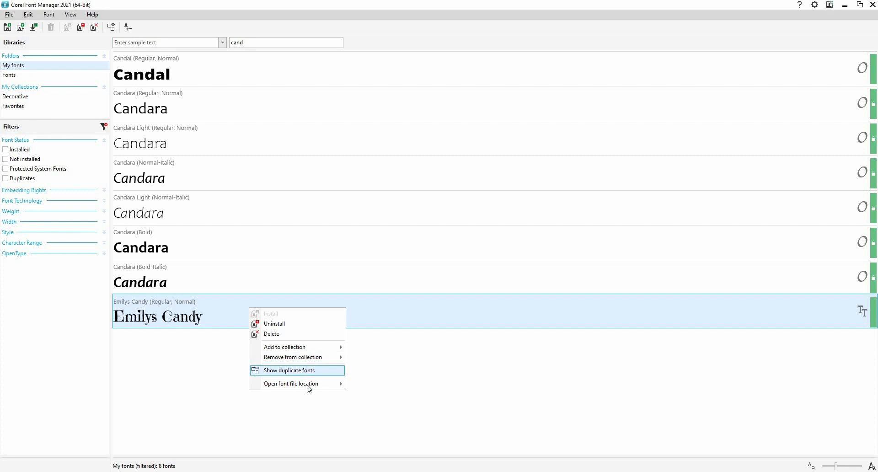
{"action": "mouse_move", "coordinate": [309, 389]}
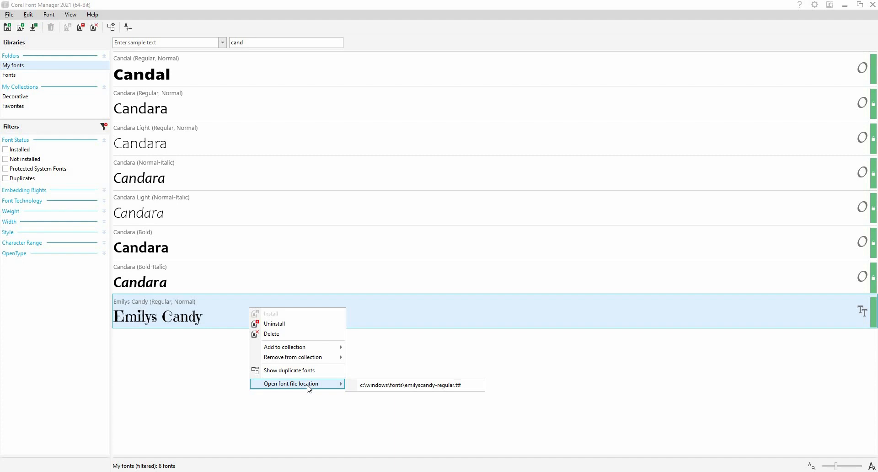
{"action": "left_click", "coordinate": [872, 322]}
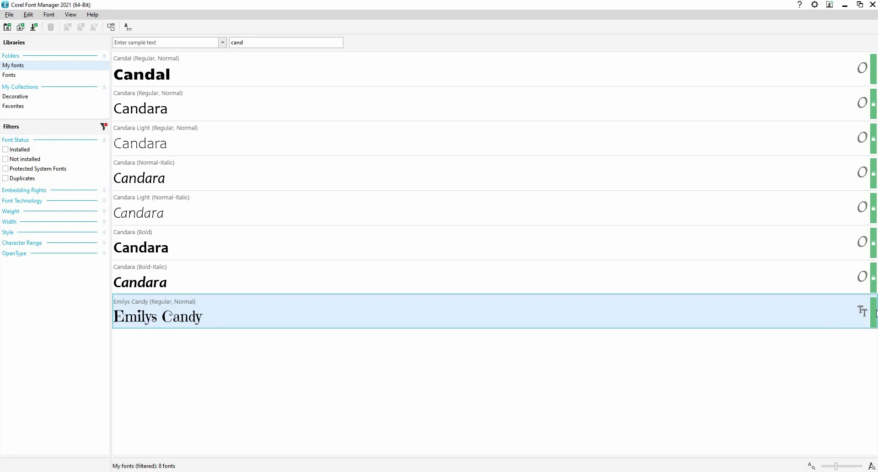
{"action": "mouse_move", "coordinate": [876, 314]}
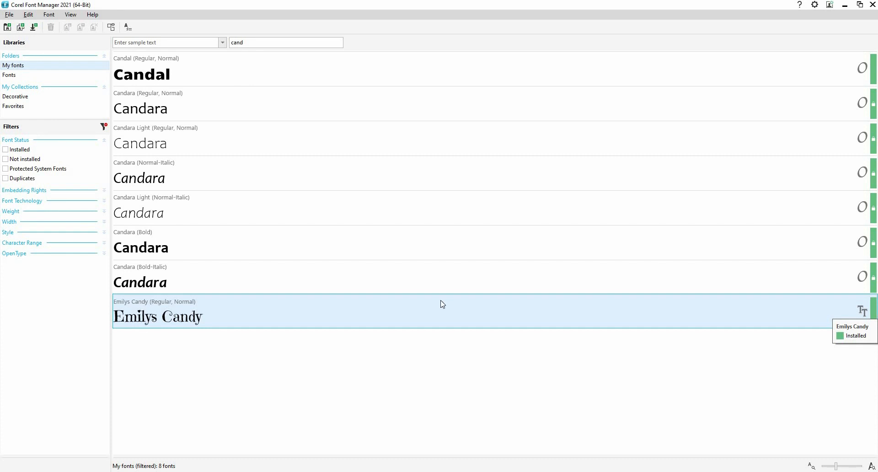
{"action": "right_click", "coordinate": [439, 314]}
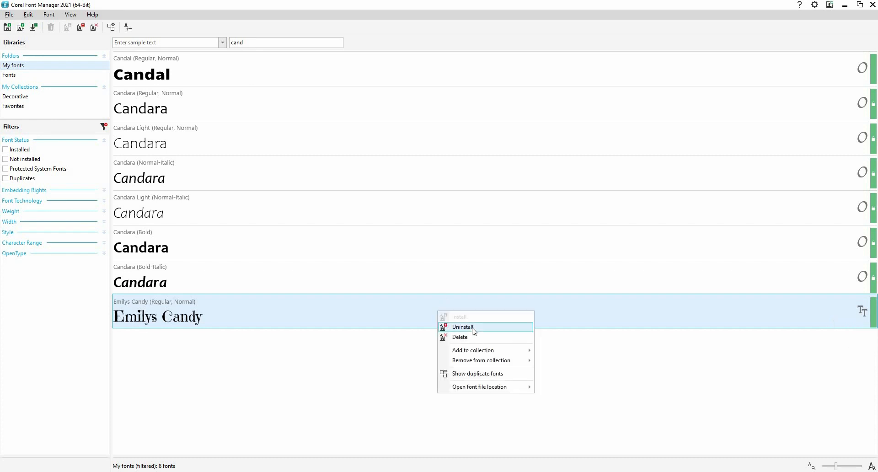
{"action": "left_click", "coordinate": [783, 379]}
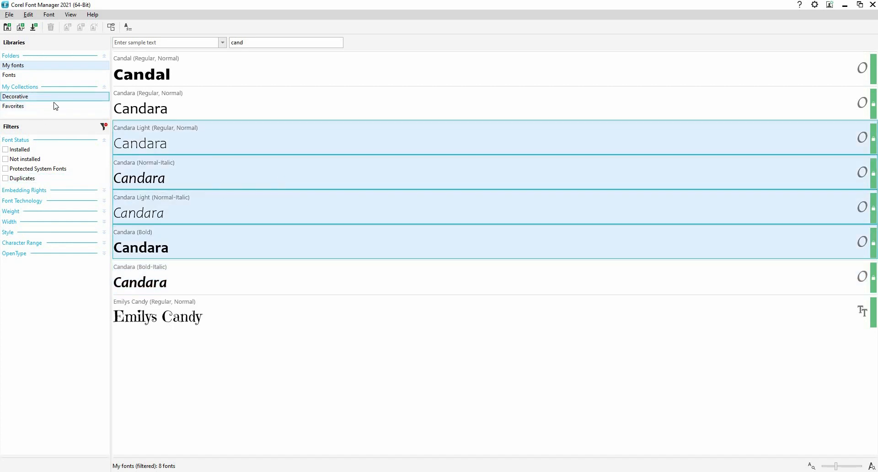
- Check the Decorative collection and try to add Candal, Candara and Candara Light to it from My fonts
{"action": "left_click", "coordinate": [101, 96]}
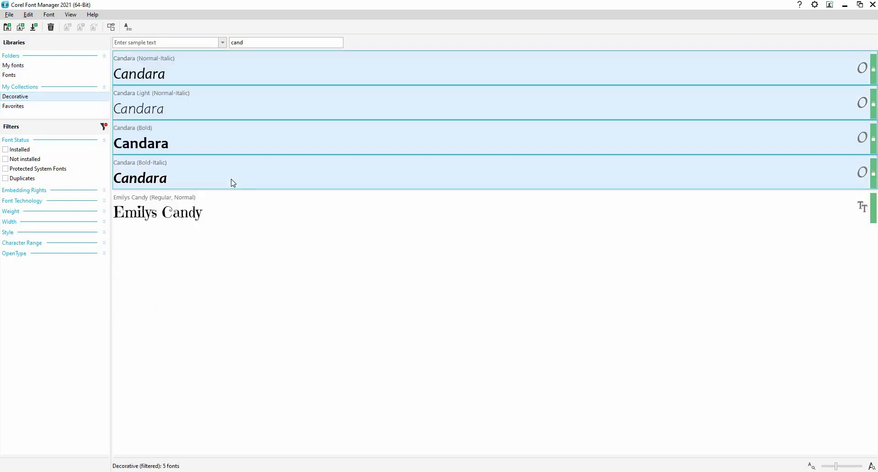
{"action": "mouse_move", "coordinate": [234, 183]}
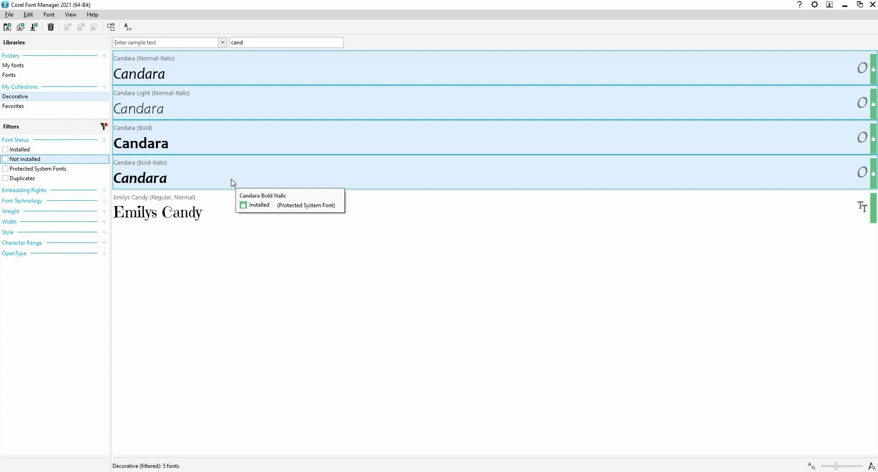
{"action": "left_click", "coordinate": [56, 67]}
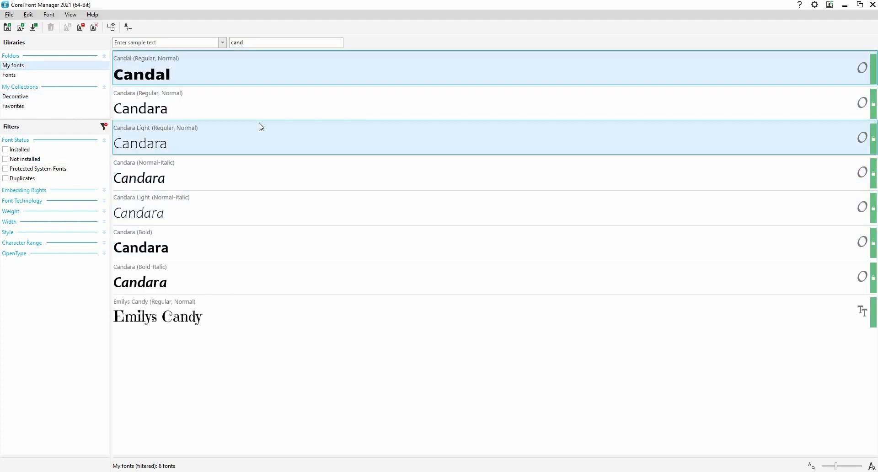
{"action": "left_click", "coordinate": [280, 148], "text": "shift"}
{"action": "right_click", "coordinate": [280, 146]}
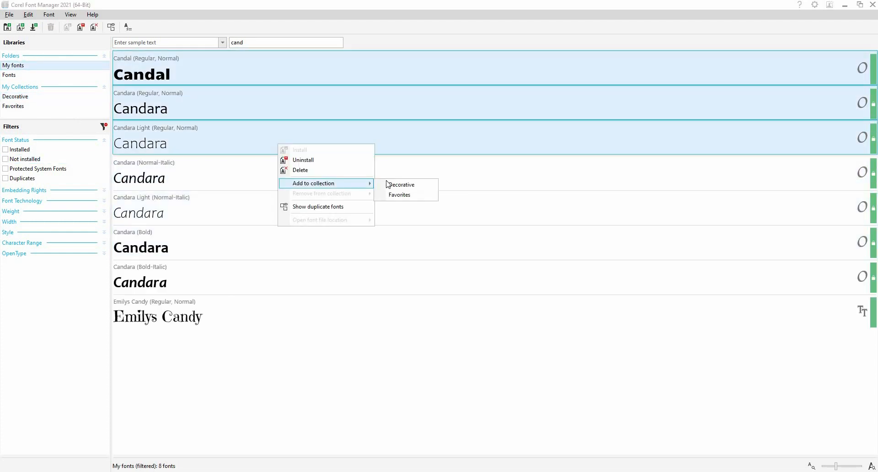
{"action": "left_click", "coordinate": [387, 184]}
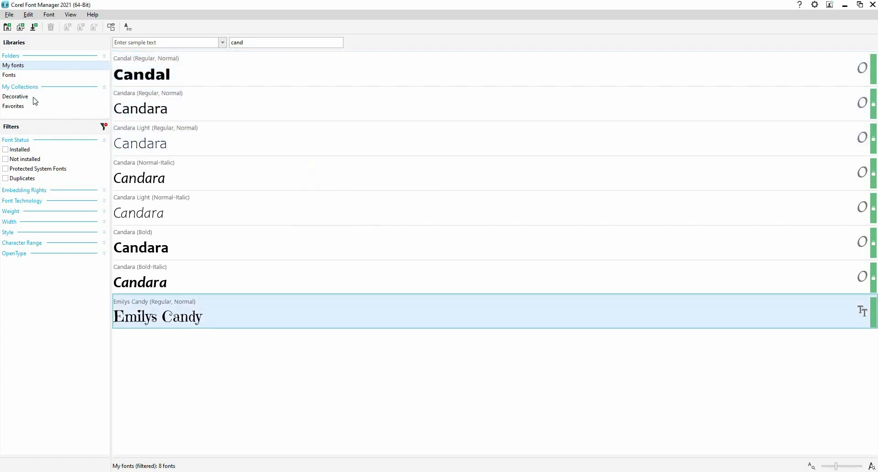
{"action": "left_click", "coordinate": [34, 99]}
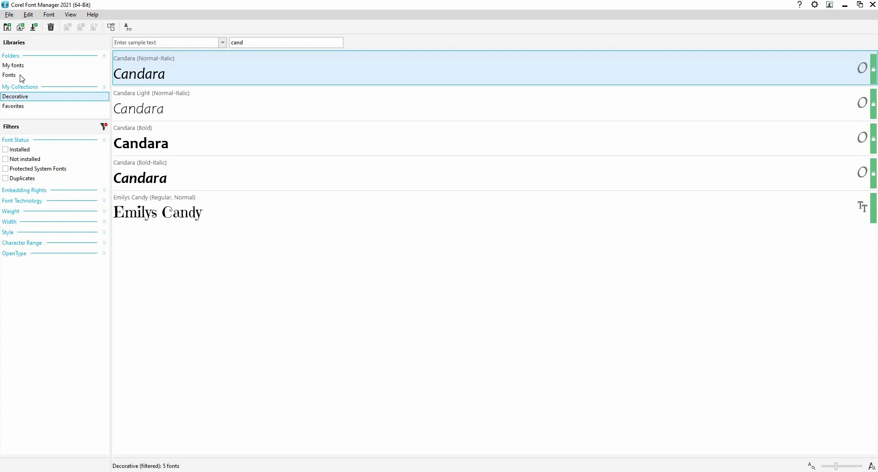
- Export the folders and collections as an XML file named My collection in the Corel Content Fonts folder
{"action": "left_click", "coordinate": [11, 15]}
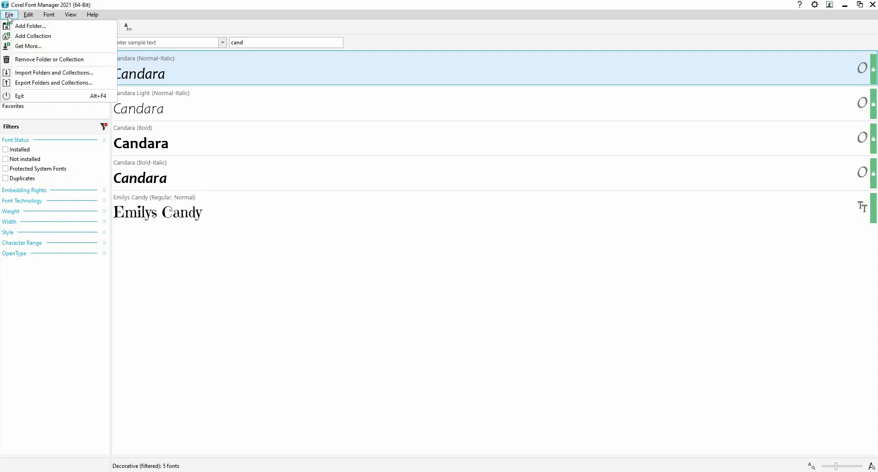
{"action": "left_click", "coordinate": [11, 17]}
{"action": "left_click", "coordinate": [10, 16]}
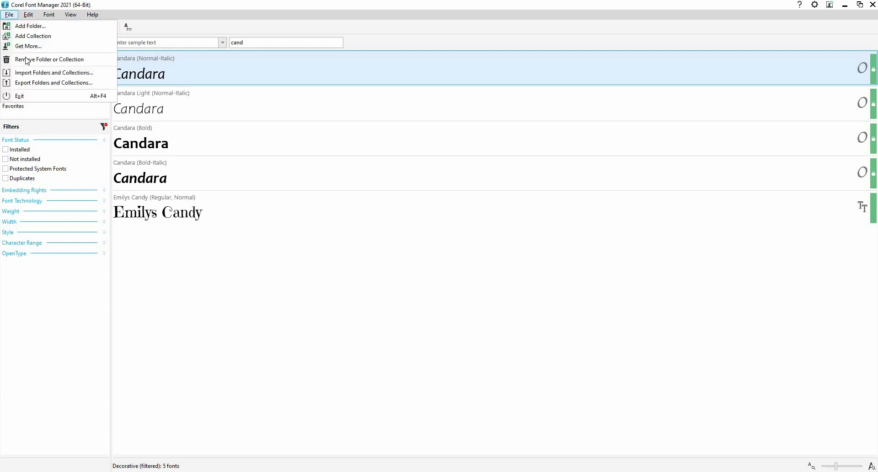
{"action": "left_click", "coordinate": [53, 84]}
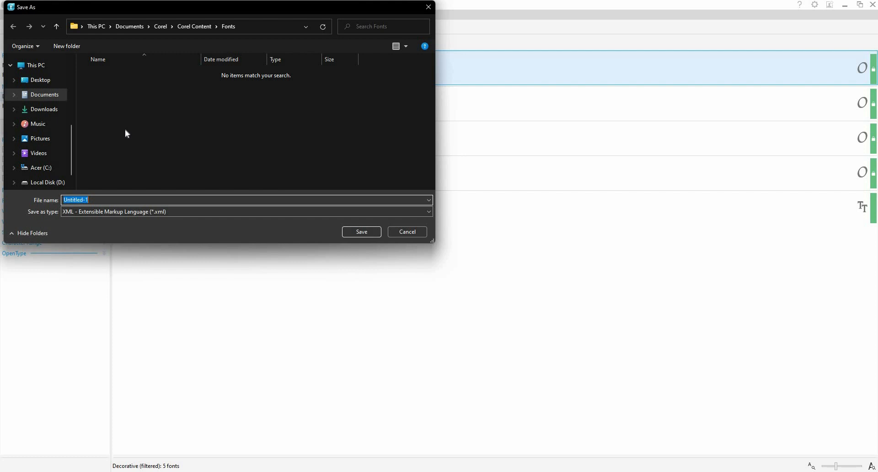
{"action": "type", "text": "My collection"}
{"action": "left_click", "coordinate": [348, 231]}
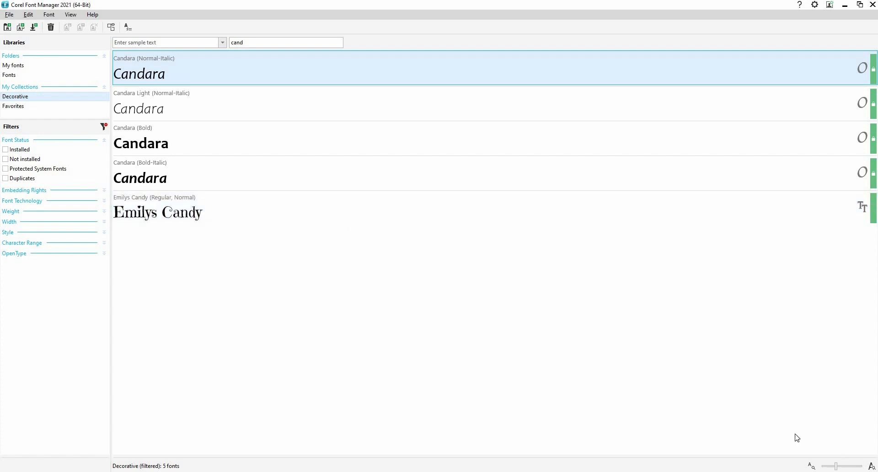
- Clear the cand search and filter the Decorative collection by the Installed, Not installed, Protected System Fonts and Duplicates statuses
{"action": "left_click", "coordinate": [103, 127]}
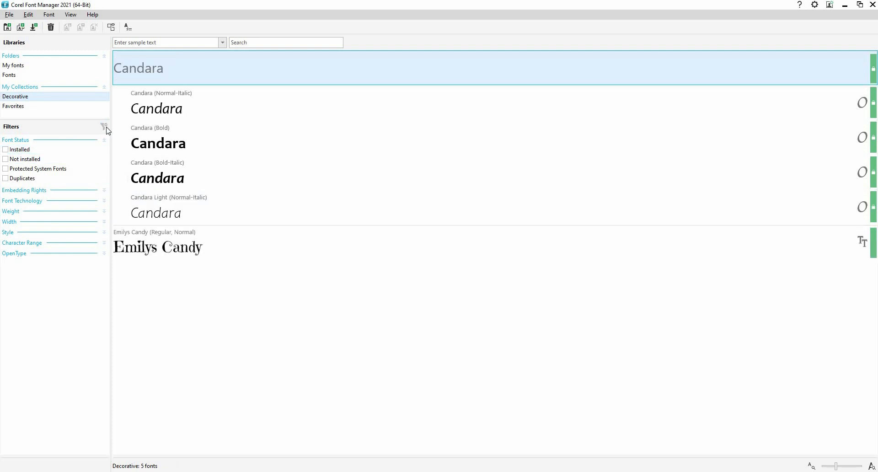
{"action": "left_click", "coordinate": [30, 150]}
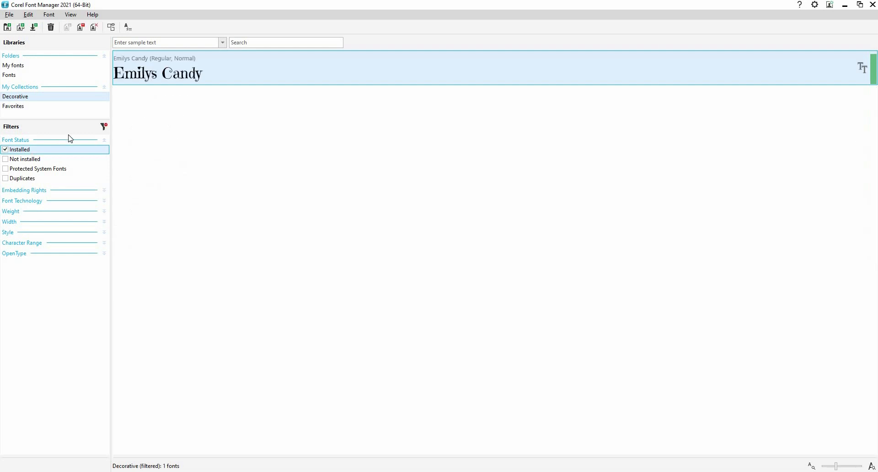
{"action": "left_click", "coordinate": [17, 163]}
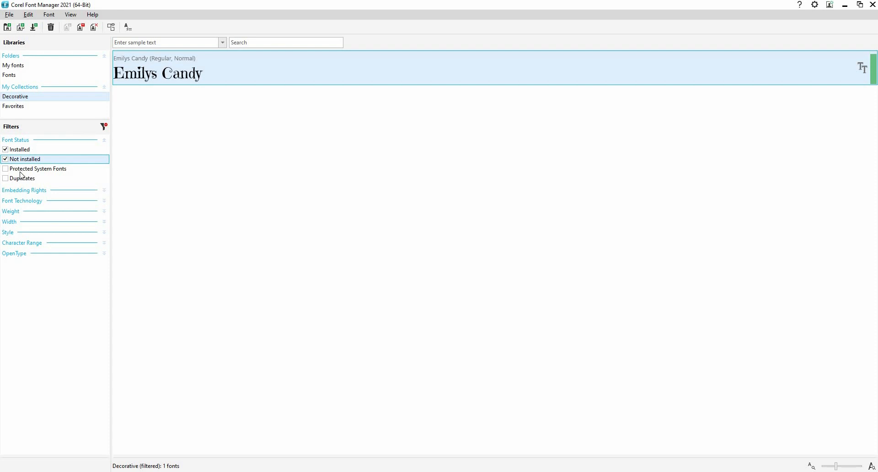
{"action": "left_click", "coordinate": [20, 170]}
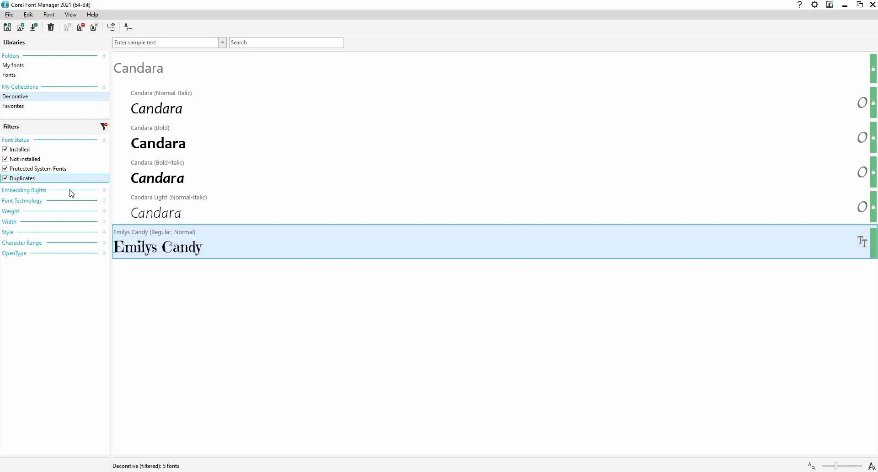
- Try the Installable, No Embedding and Preview and Print embedding rights filters, and clear them again
{"action": "left_click", "coordinate": [104, 190]}
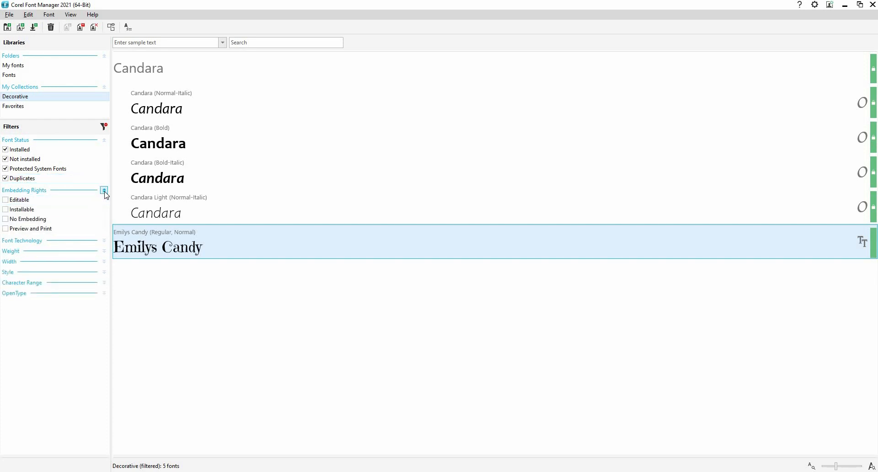
{"action": "left_click", "coordinate": [36, 212]}
{"action": "left_click", "coordinate": [35, 219]}
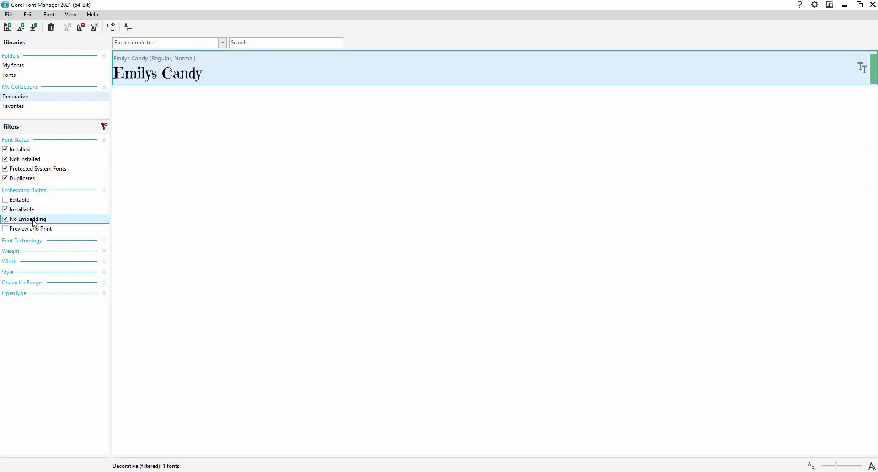
{"action": "left_click", "coordinate": [18, 228]}
{"action": "left_click", "coordinate": [16, 209]}
{"action": "left_click", "coordinate": [16, 219]}
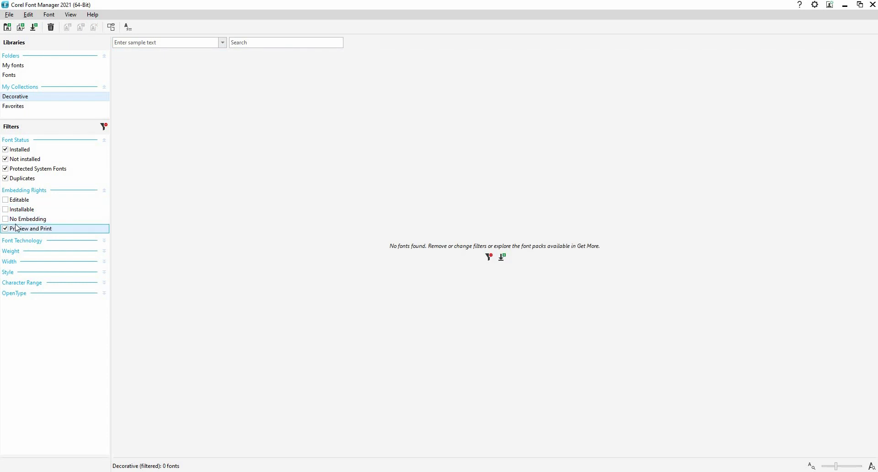
{"action": "left_click", "coordinate": [17, 228]}
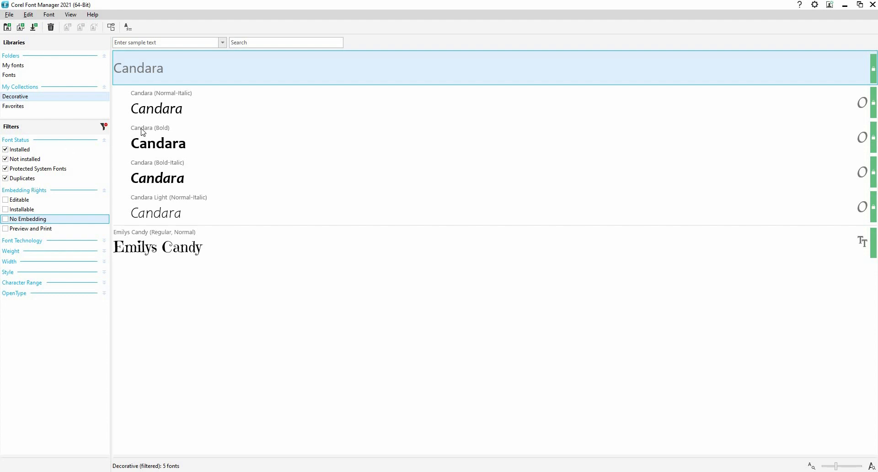
- Inspect the glyphs and font properties of Candara Normal-Italic in the Decorative collection, and close the font details
{"action": "left_click", "coordinate": [178, 112]}
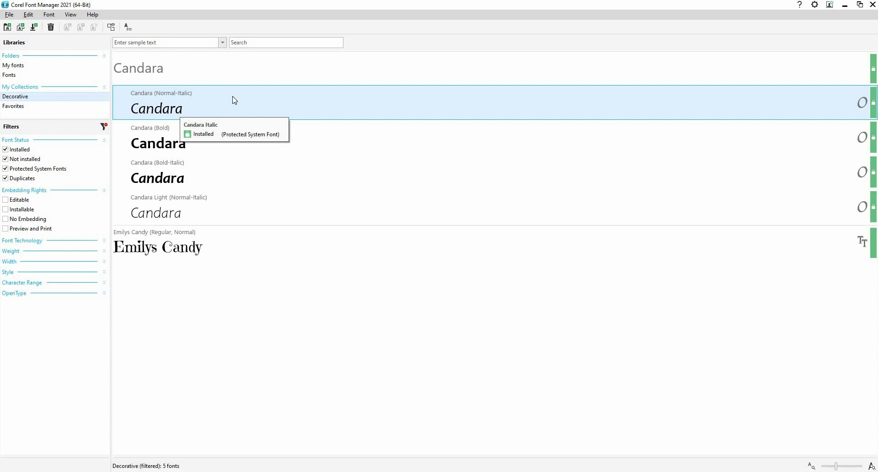
{"action": "left_click", "coordinate": [128, 27]}
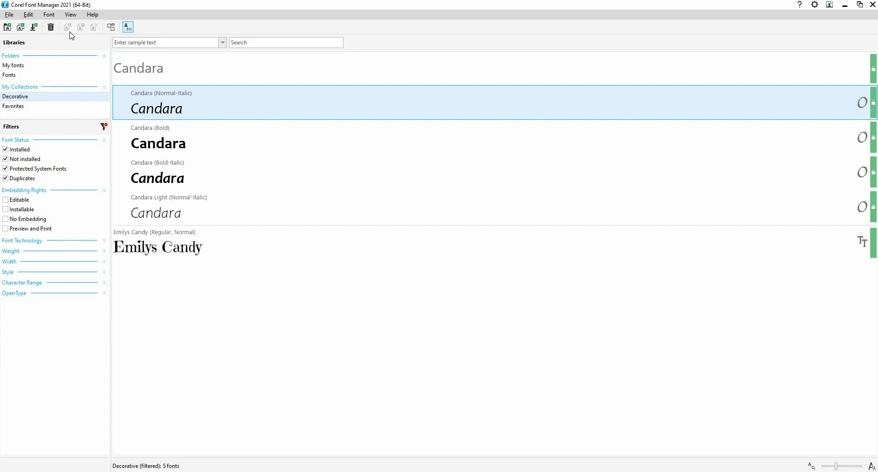
{"action": "left_click", "coordinate": [128, 27]}
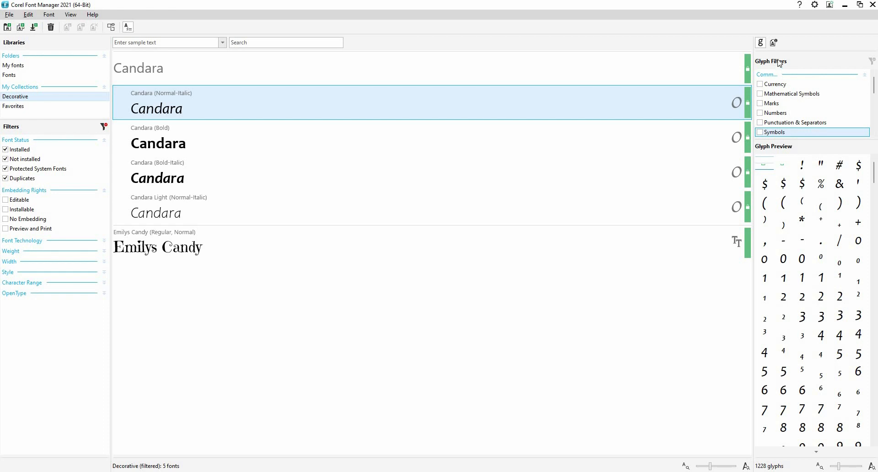
{"action": "left_click", "coordinate": [774, 44]}
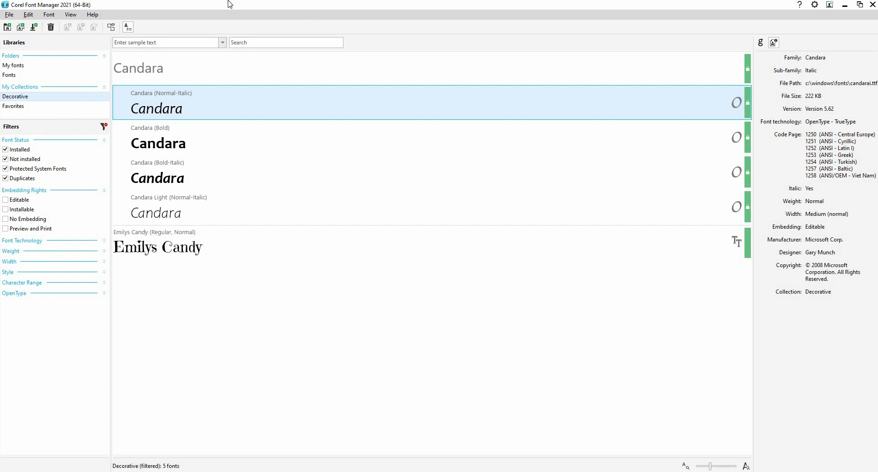
{"action": "left_click", "coordinate": [128, 28]}
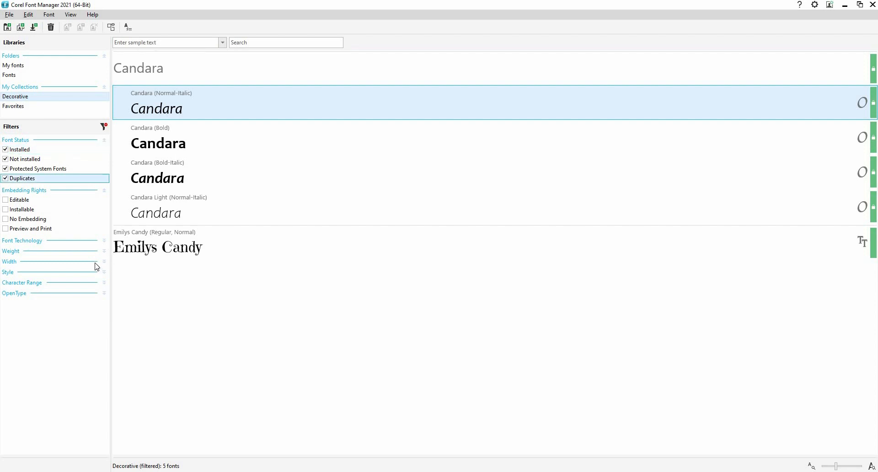
- Expand the Style, Width and Weight filter categories to examine their options
{"action": "left_click", "coordinate": [104, 271]}
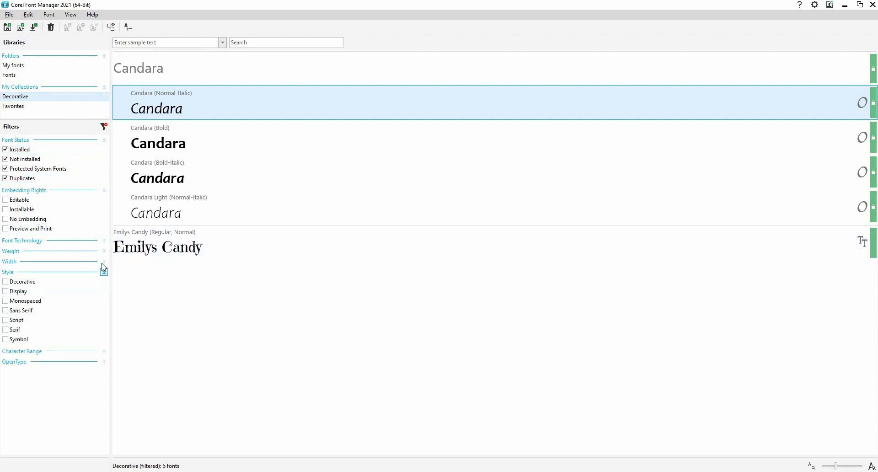
{"action": "left_click", "coordinate": [104, 261]}
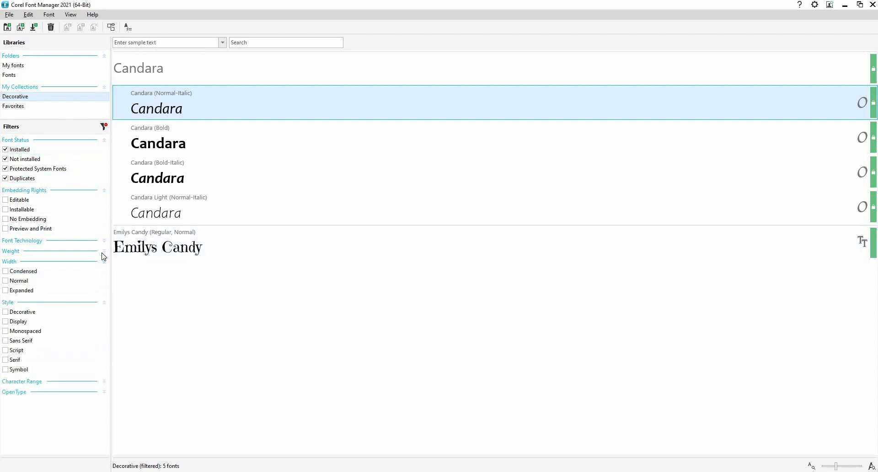
{"action": "left_click", "coordinate": [105, 251]}
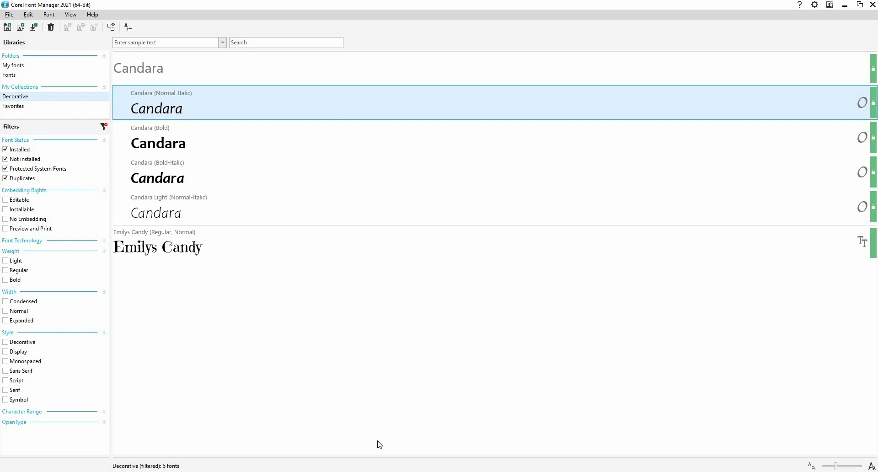
- Switch to CorelDRAW and close Corel Font Manager
{"action": "key", "text": "alt+Tab"}
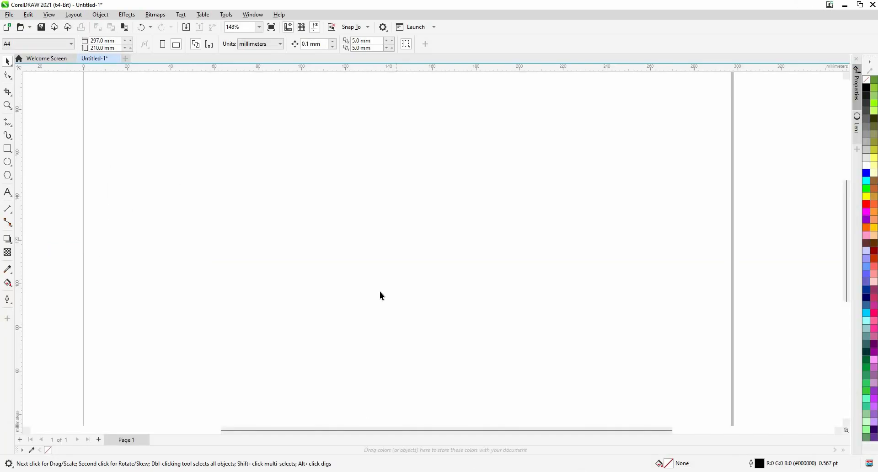
{"action": "scroll", "coordinate": [380, 292], "scroll_direction": "down", "scroll_amount": 1}
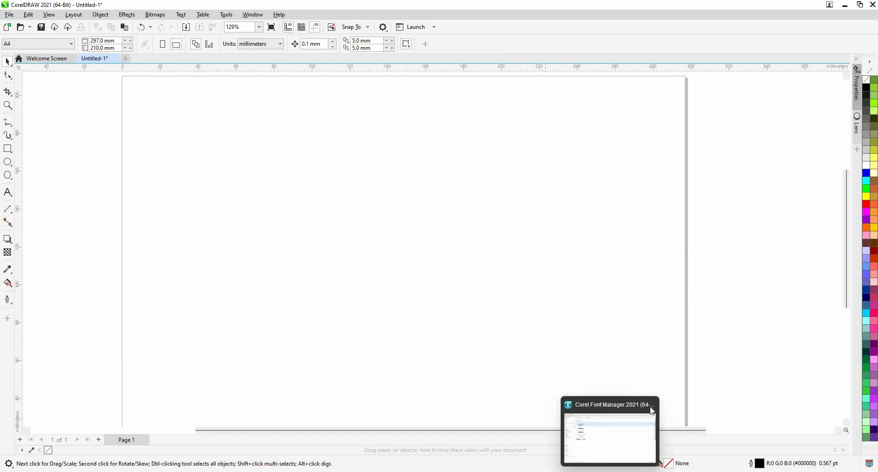
{"action": "left_click", "coordinate": [650, 406]}
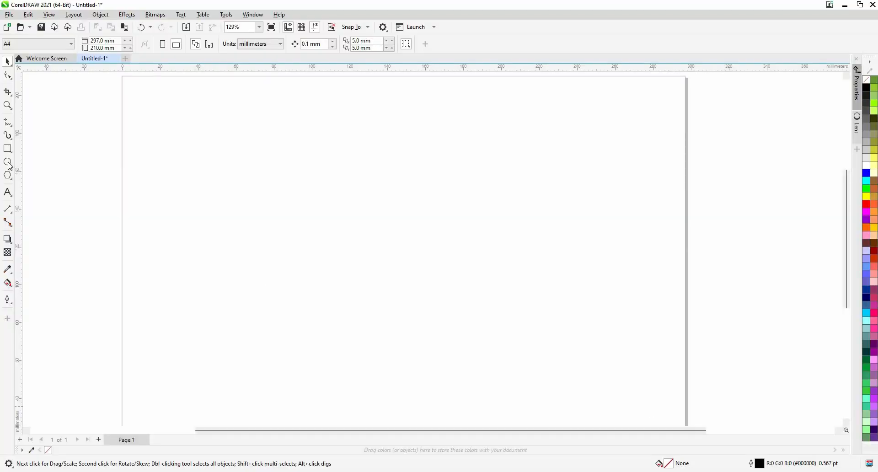
- Add the artistic text "text" on the blank page in 24 pt Arial
{"action": "left_click", "coordinate": [9, 192]}
{"action": "left_click", "coordinate": [219, 252]}
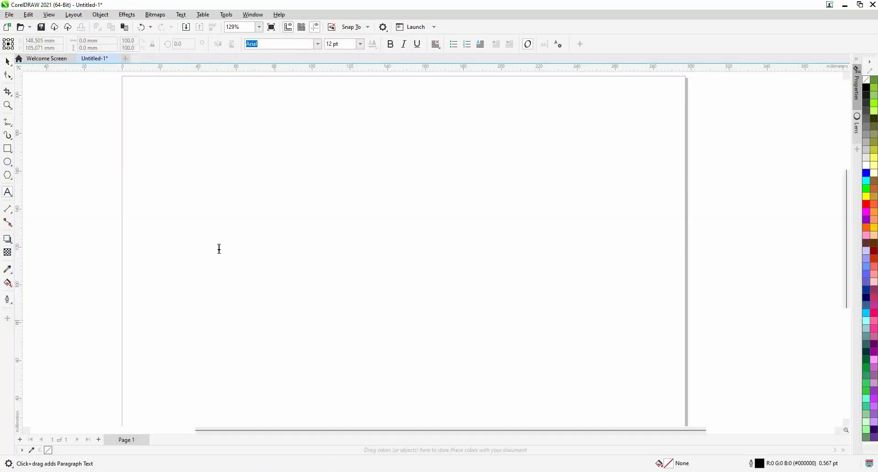
{"action": "type", "text": "text"}
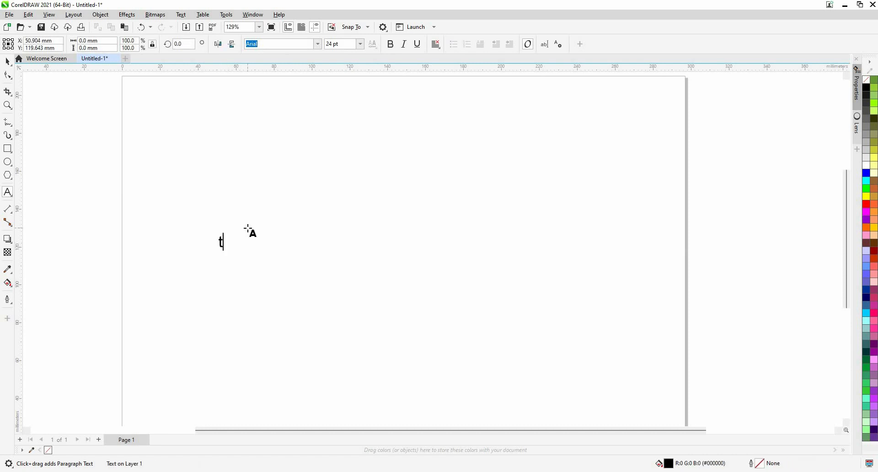
{"action": "left_click", "coordinate": [8, 62]}
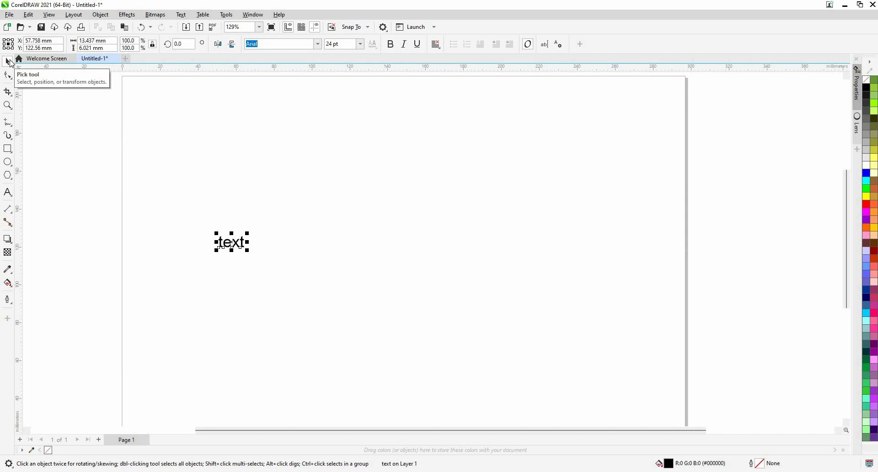
- Filter the font list by the Decorative collection and apply Emilys Candy to the word "text"
{"action": "double_click", "coordinate": [224, 244]}
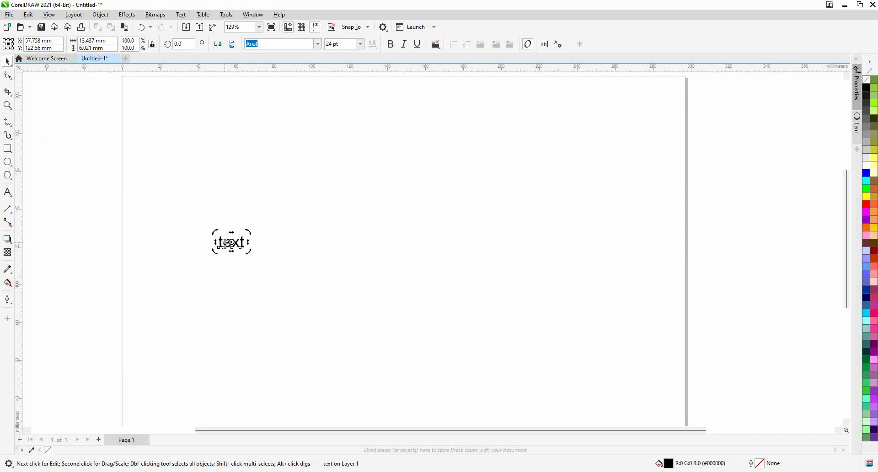
{"action": "double_click", "coordinate": [225, 244]}
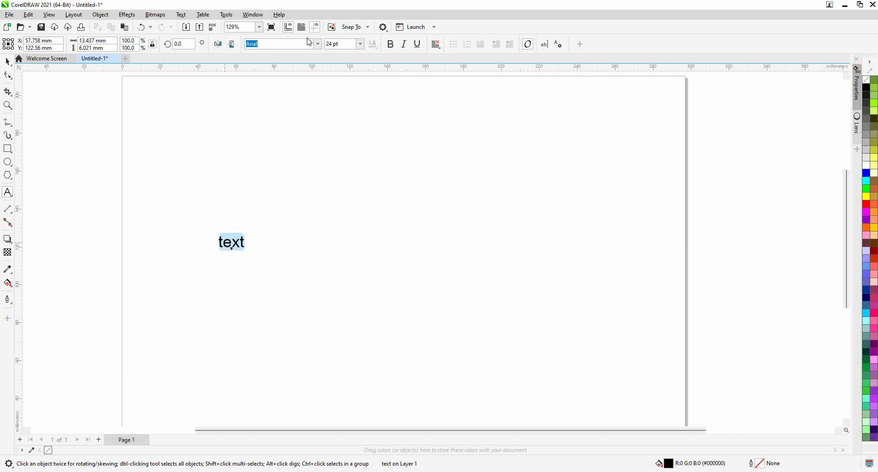
{"action": "left_click", "coordinate": [317, 45]}
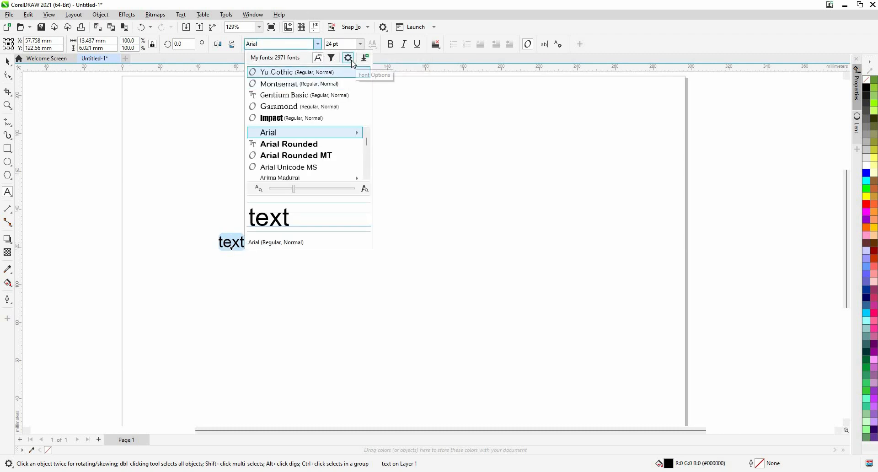
{"action": "left_click", "coordinate": [348, 59]}
{"action": "left_click", "coordinate": [322, 59]}
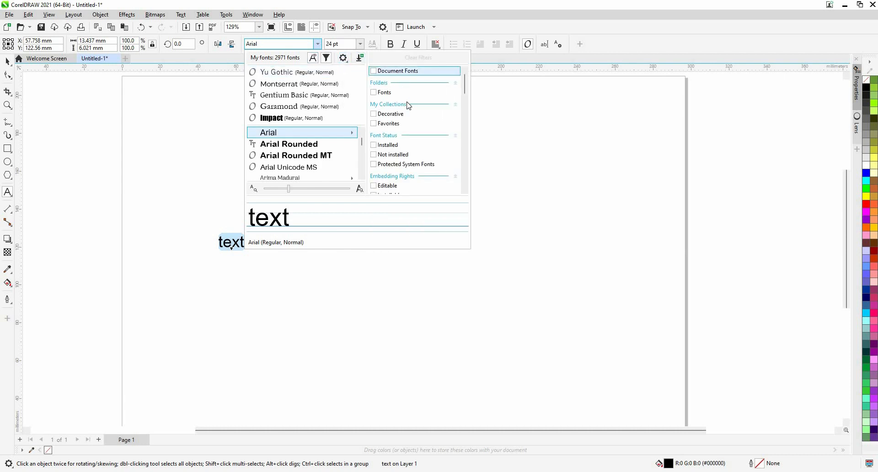
{"action": "left_click", "coordinate": [405, 114]}
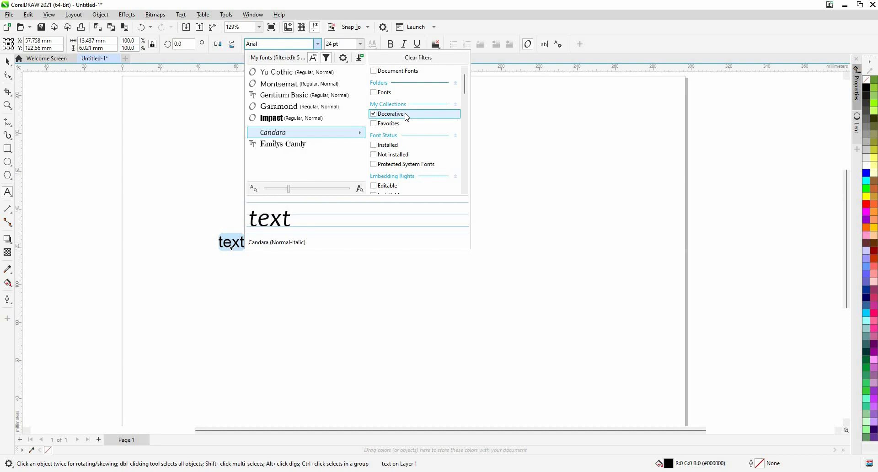
{"action": "left_click", "coordinate": [312, 145]}
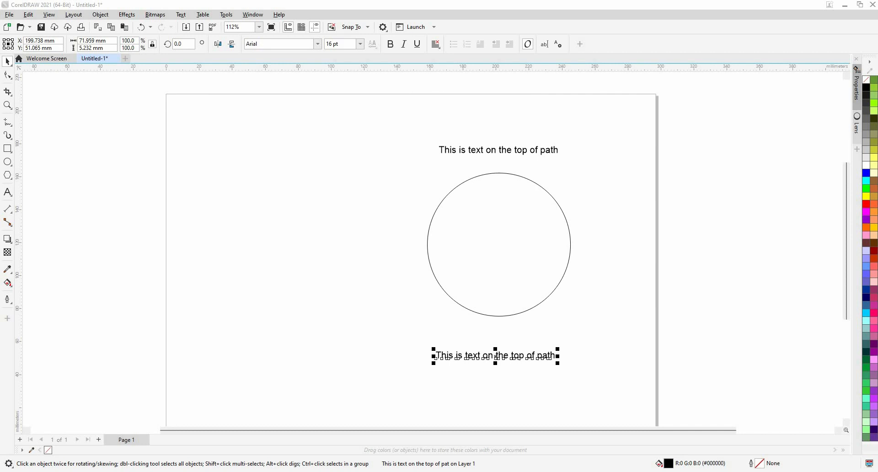
- Create the artistic text "Artistic text" in 24 pt Arial on the empty page area beside the circle
{"action": "left_click", "coordinate": [8, 193]}
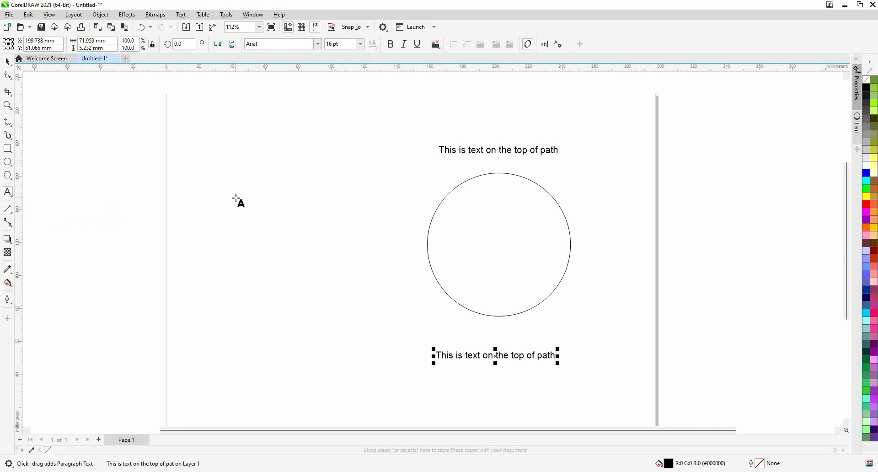
{"action": "left_click", "coordinate": [236, 198]}
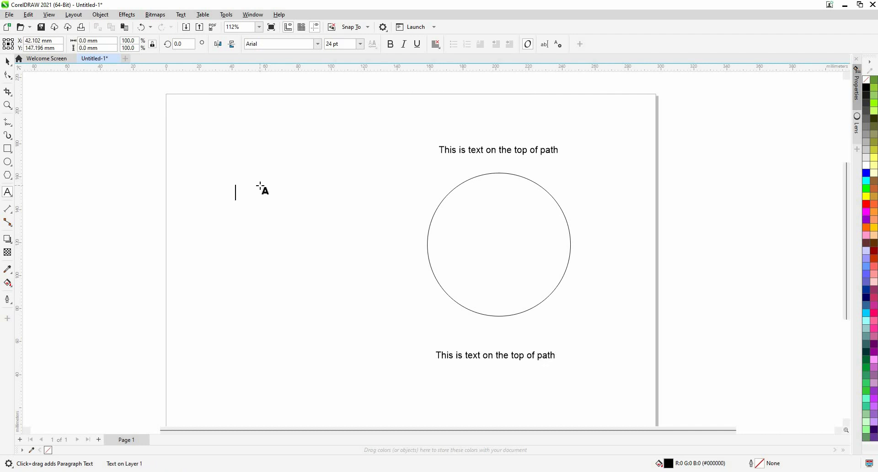
{"action": "type", "text": "Artistic text"}
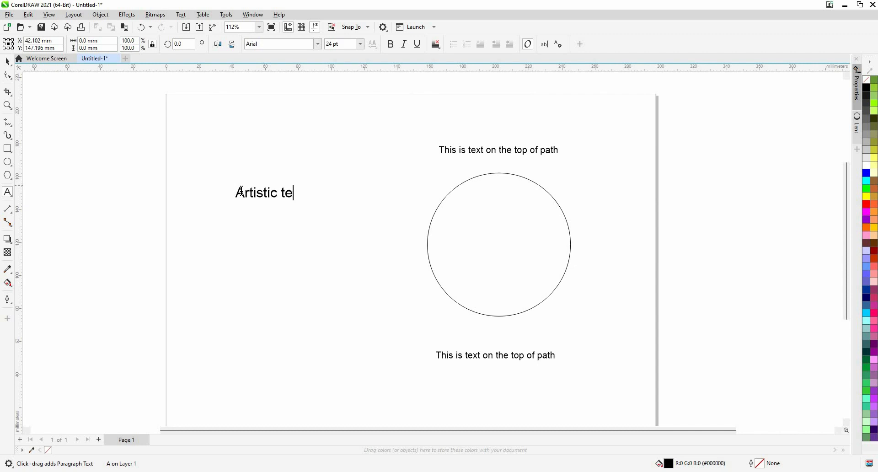
{"action": "left_click", "coordinate": [8, 61]}
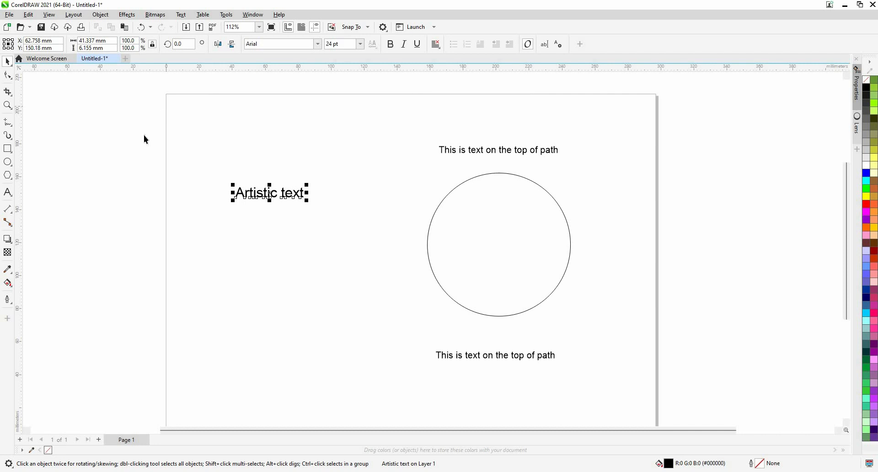
- Change the font of "Artistic text" to Emilys Candy
{"action": "left_click", "coordinate": [7, 192]}
{"action": "left_click", "coordinate": [319, 44]}
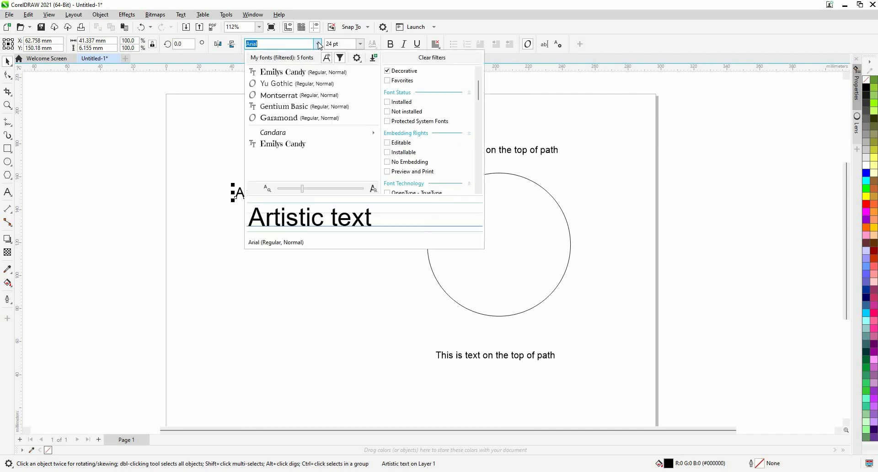
{"action": "left_click", "coordinate": [304, 72]}
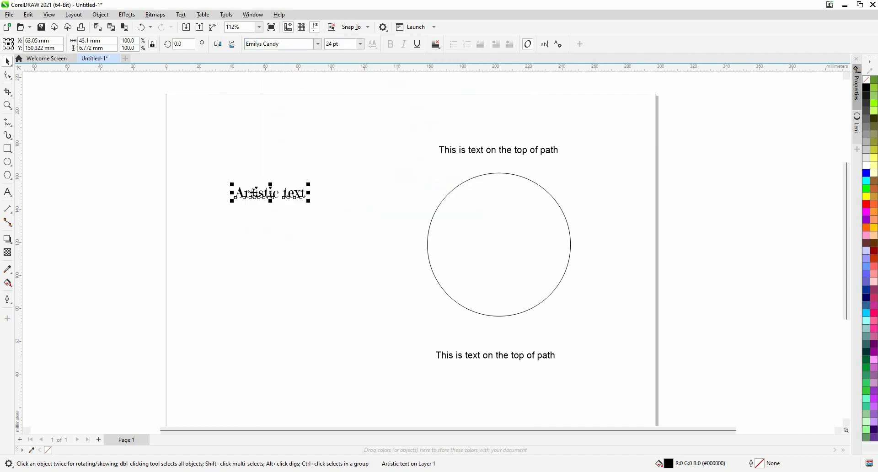
- Search the font list for gill, hide its filter options, and keep Emilys Candy for "Artistic text"
{"action": "scroll", "coordinate": [261, 235], "scroll_direction": "up", "scroll_amount": 1}
{"action": "scroll", "coordinate": [263, 235], "scroll_direction": "up", "scroll_amount": 1}
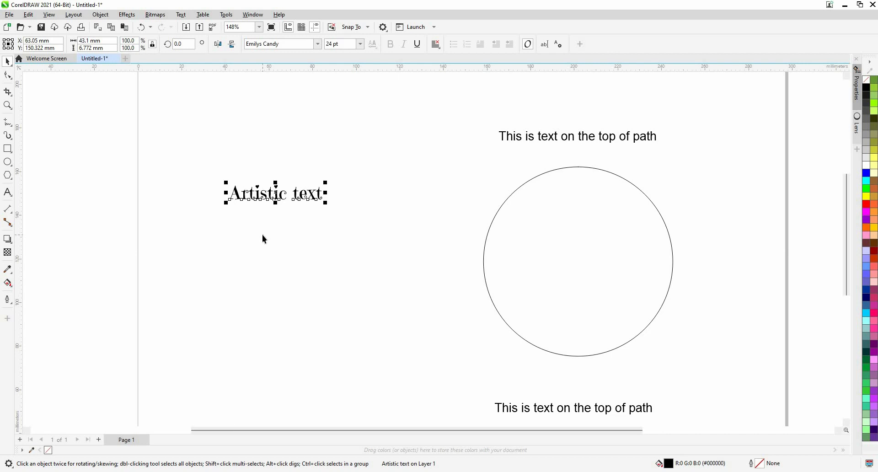
{"action": "left_click", "coordinate": [295, 42]}
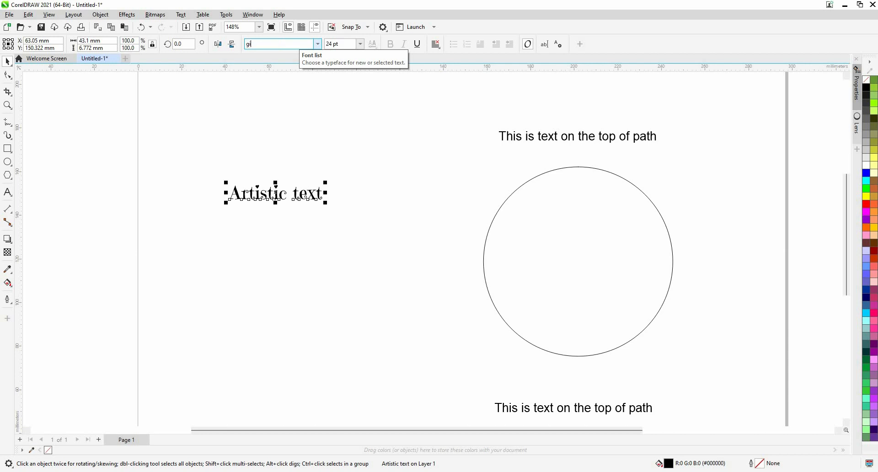
{"action": "left_click", "coordinate": [320, 46]}
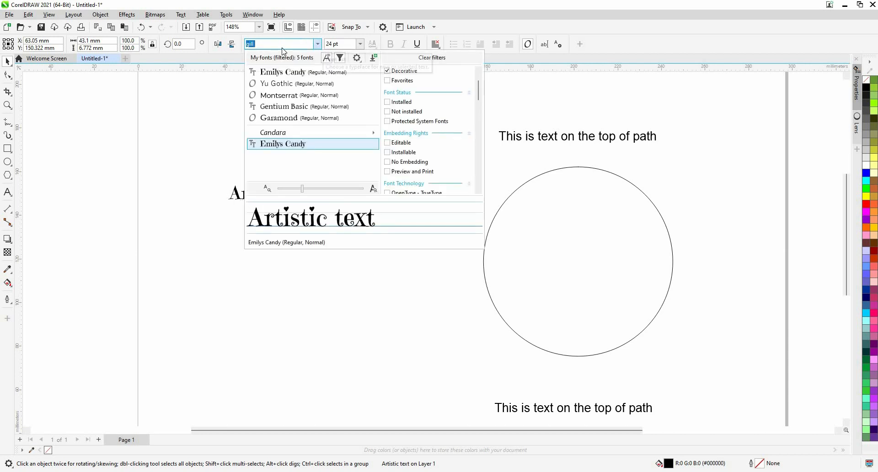
{"action": "left_click", "coordinate": [283, 42]}
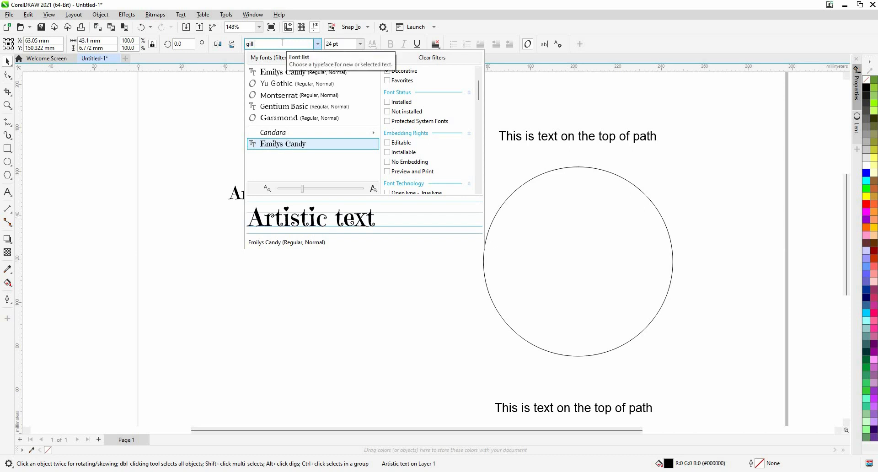
{"action": "key", "text": "BackSpace"}
{"action": "key", "text": "BackSpace"}
{"action": "key", "text": "BackSpace"}
{"action": "key", "text": "BackSpace"}
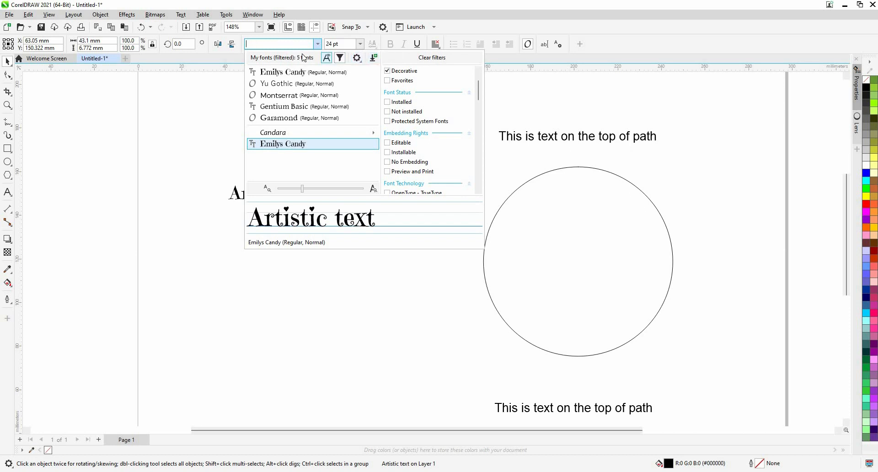
{"action": "left_click", "coordinate": [341, 58]}
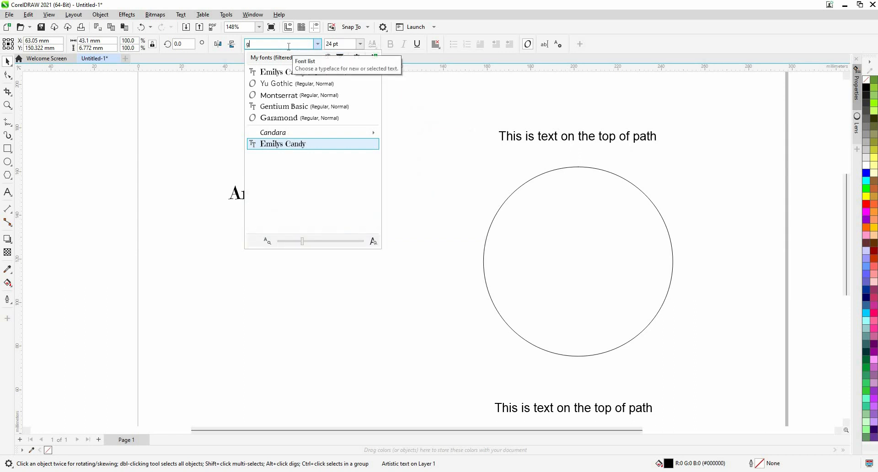
{"action": "type", "text": "gill"}
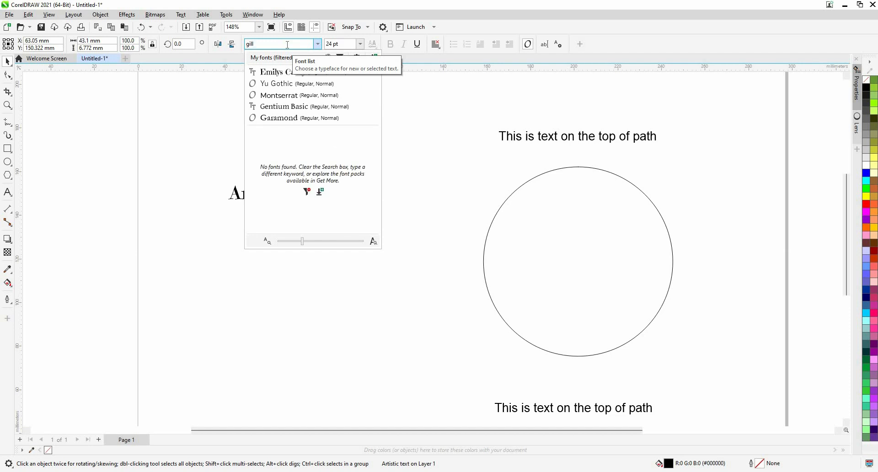
{"action": "left_click", "coordinate": [295, 74]}
- Underline "Artistic text"
{"action": "left_click", "coordinate": [7, 62]}
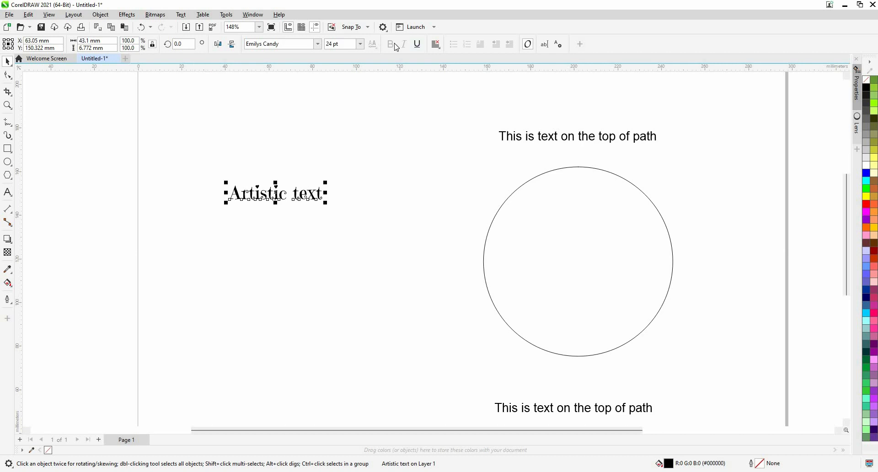
{"action": "left_click", "coordinate": [416, 45]}
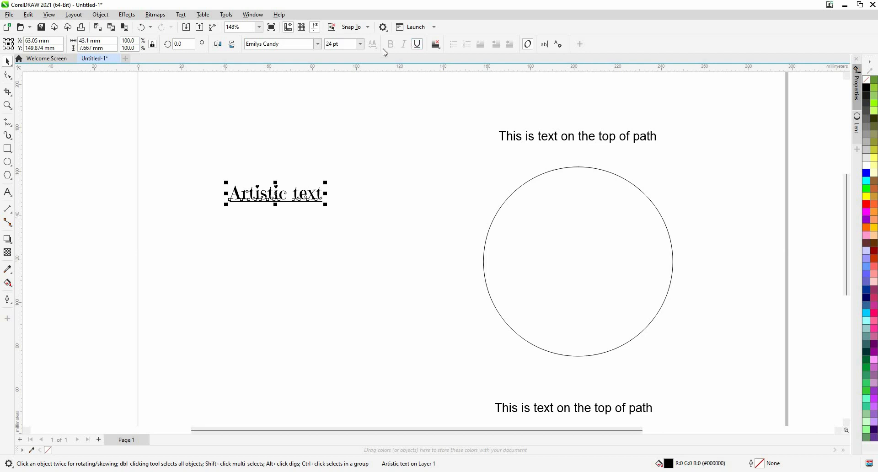
- Remove the underline from "Artistic text", review its alignment options, and display its character properties
{"action": "left_click", "coordinate": [417, 46]}
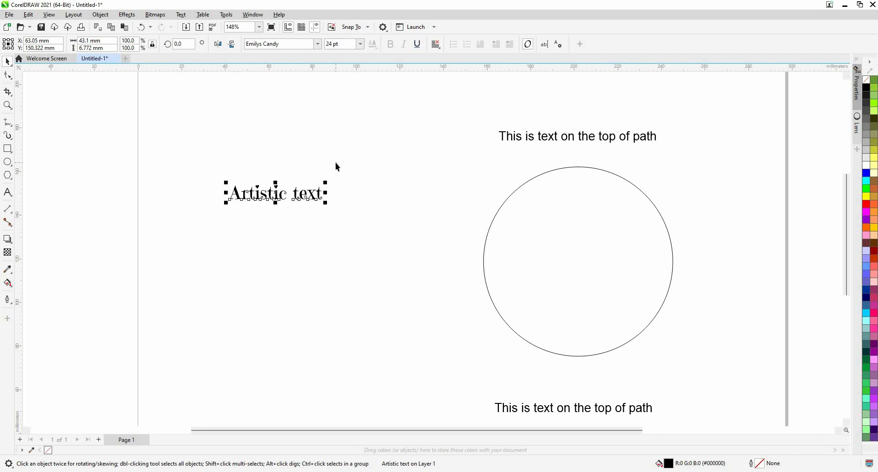
{"action": "left_click", "coordinate": [435, 46]}
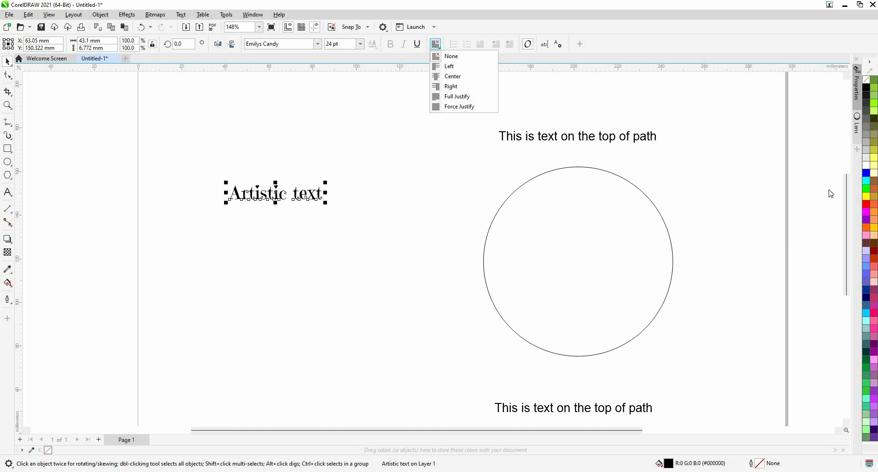
{"action": "left_click", "coordinate": [857, 89]}
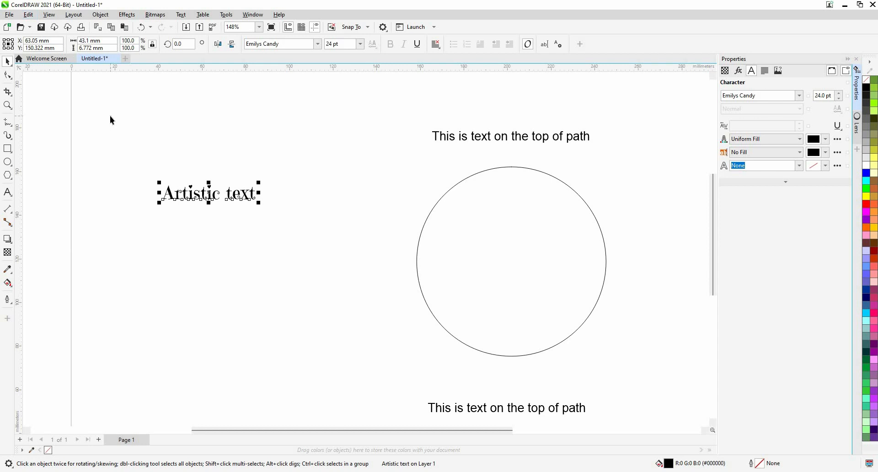
- Apply an envelope to "Artistic text" that bends its upper edge upward into a single smooth arc
{"action": "key", "text": "shift+F2"}
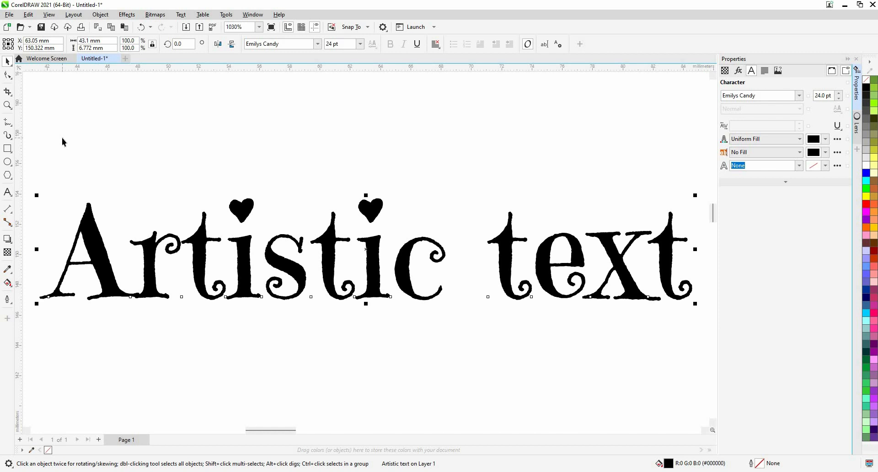
{"action": "left_click", "coordinate": [7, 239]}
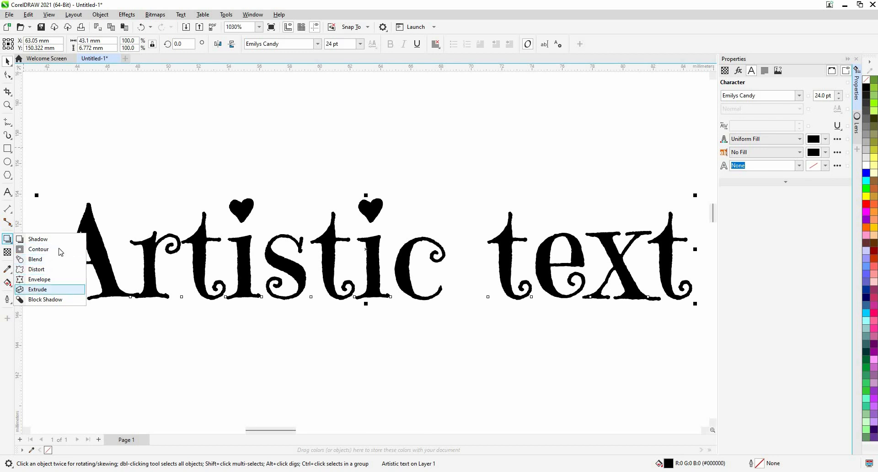
{"action": "left_click", "coordinate": [57, 279]}
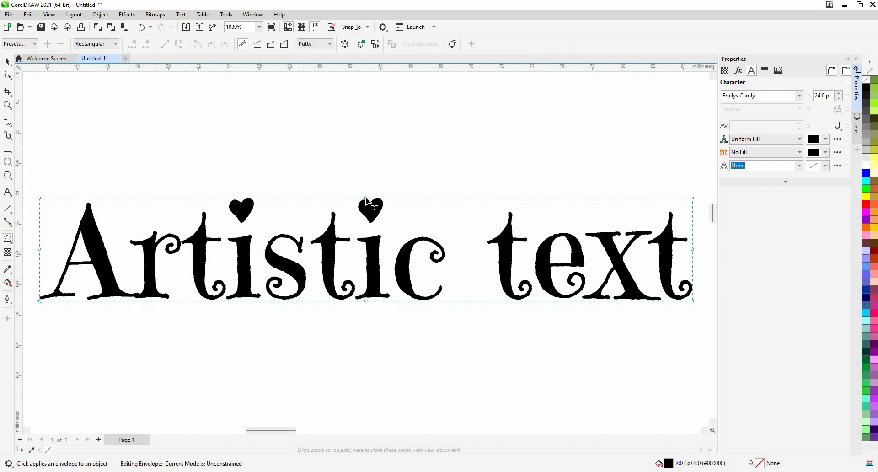
{"action": "left_click_drag", "start_coordinate": [365, 198], "coordinate": [373, 134]}
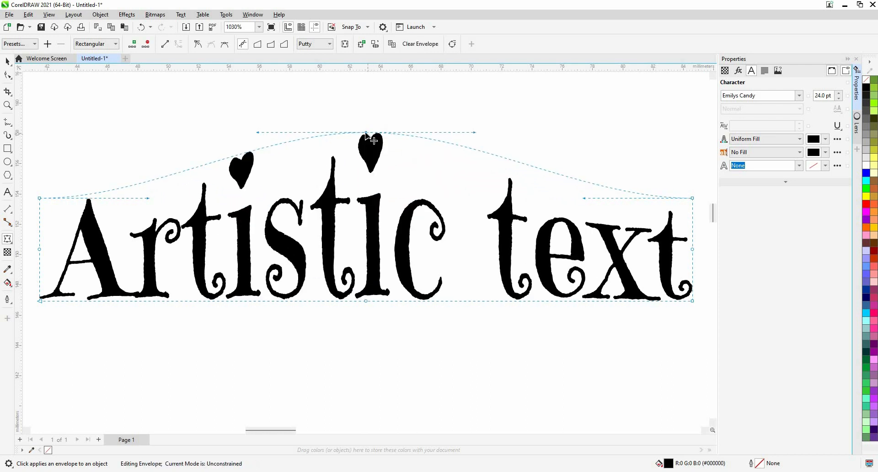
{"action": "key", "text": "ctrl+z"}
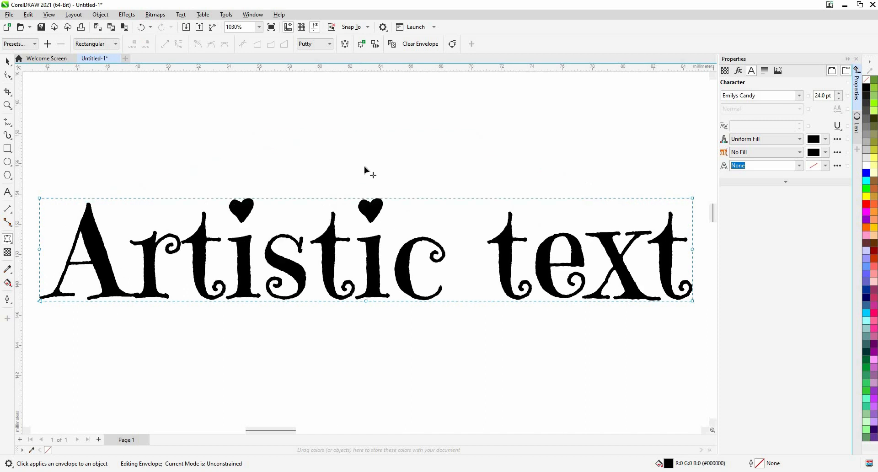
{"action": "left_click_drag", "start_coordinate": [365, 198], "coordinate": [348, 135]}
{"action": "scroll", "coordinate": [317, 248], "scroll_direction": "down", "scroll_amount": 3}
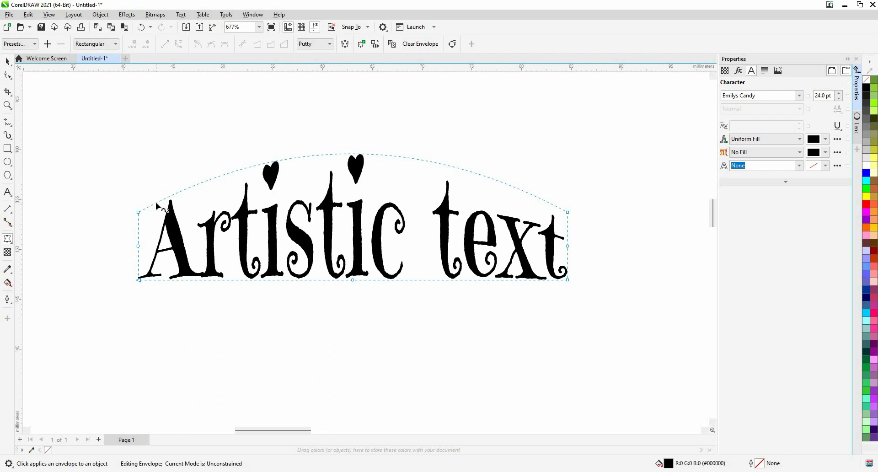
{"action": "scroll", "coordinate": [117, 209], "scroll_direction": "down", "scroll_amount": 6}
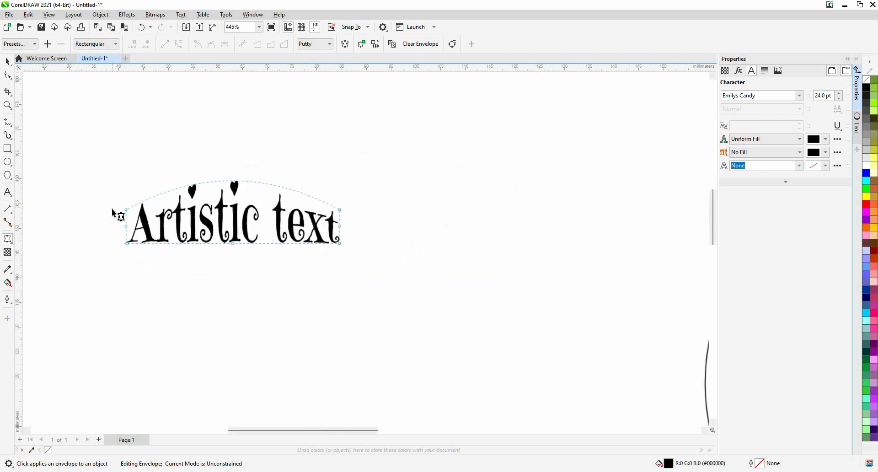
{"action": "scroll", "coordinate": [129, 224], "scroll_direction": "down", "scroll_amount": 2}
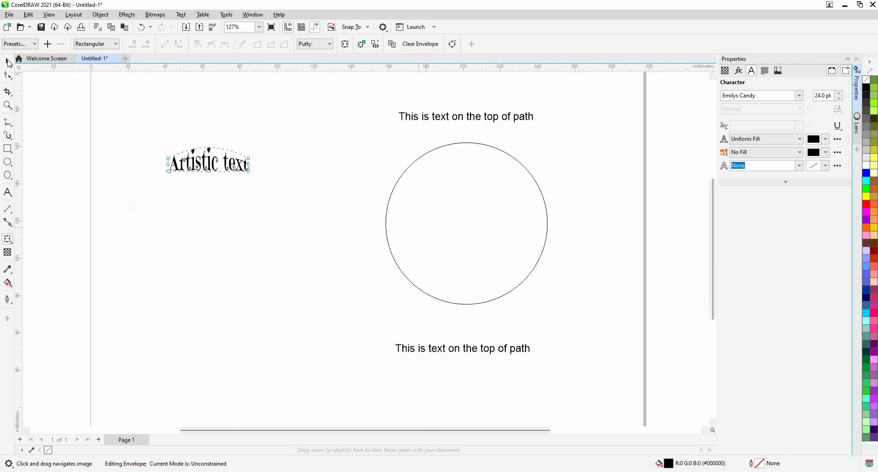
{"action": "key", "text": "space"}
- Fit the text "This is text on the top of path" above the circle onto the circle's upper arc
{"action": "left_click", "coordinate": [493, 117]}
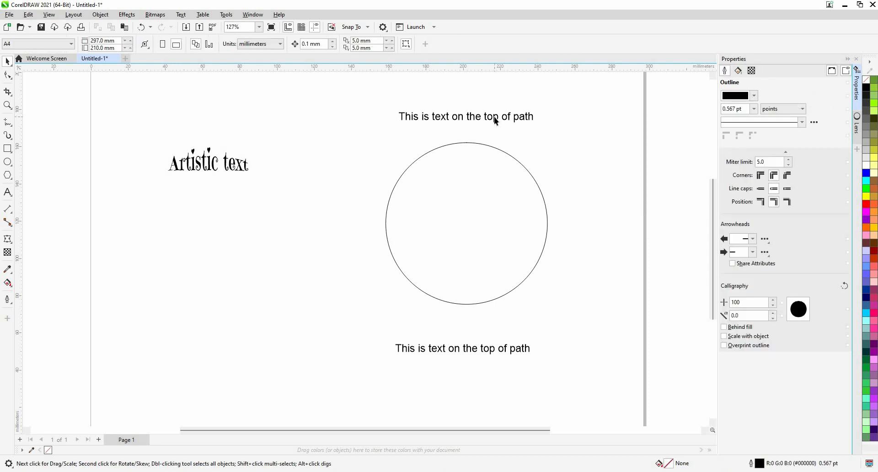
{"action": "left_click_drag", "start_coordinate": [494, 123], "coordinate": [488, 133]}
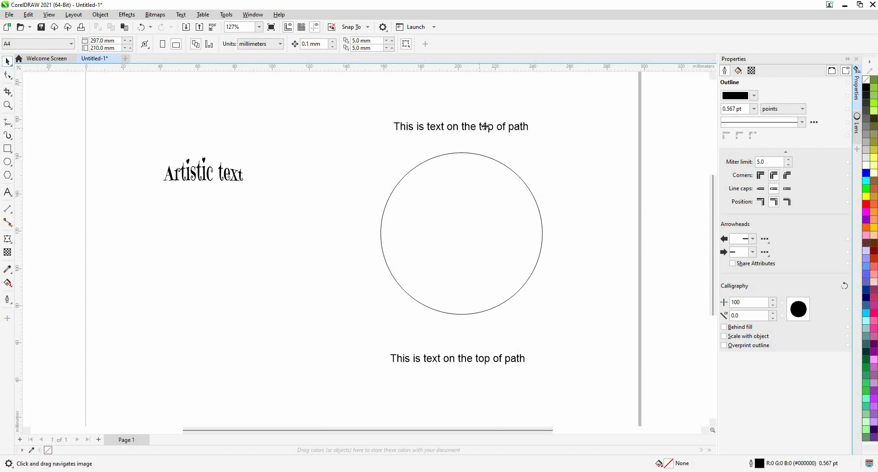
{"action": "left_click_drag", "start_coordinate": [486, 126], "coordinate": [479, 164]}
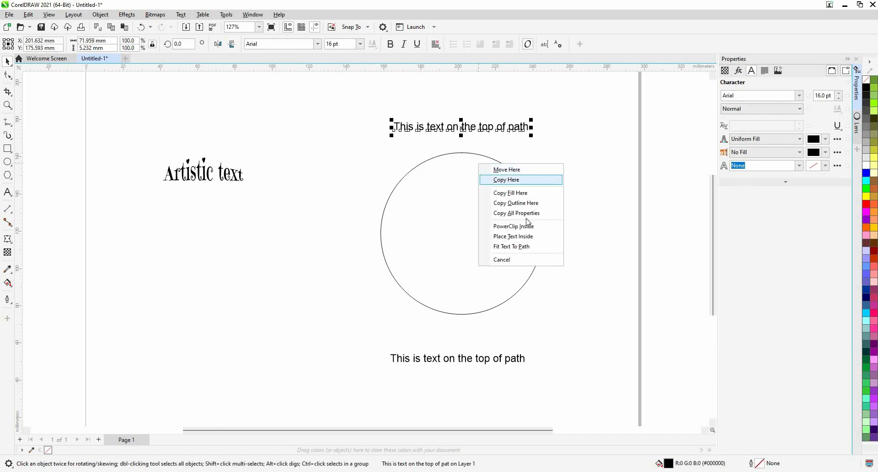
{"action": "left_click", "coordinate": [512, 249]}
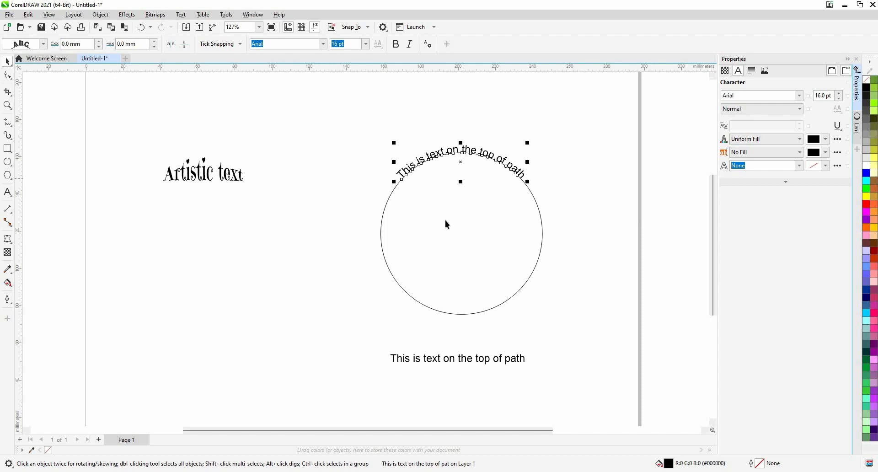
- Fit the text below the circle to the circle's path, centered on its lower arc with 0.0 mm distance from the path
{"action": "left_click", "coordinate": [461, 360]}
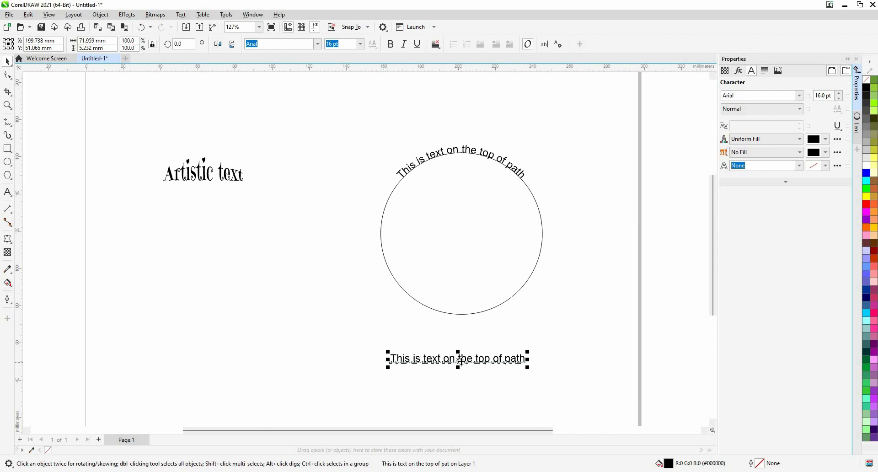
{"action": "left_click", "coordinate": [182, 15]}
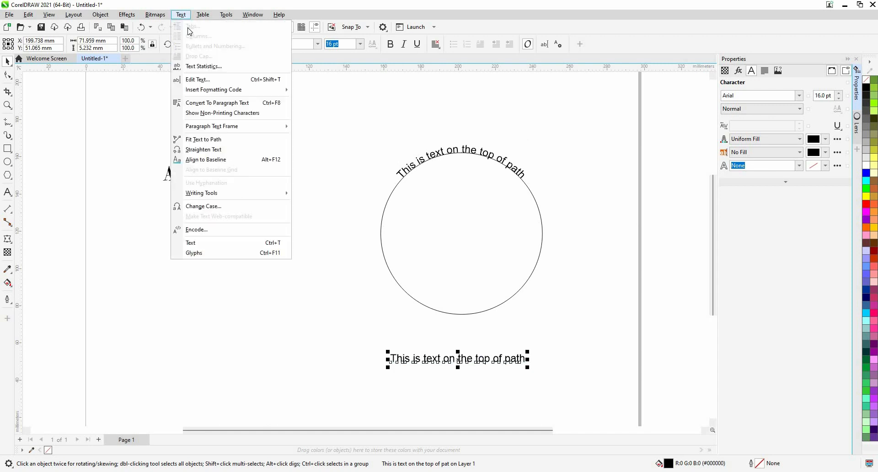
{"action": "left_click", "coordinate": [222, 140]}
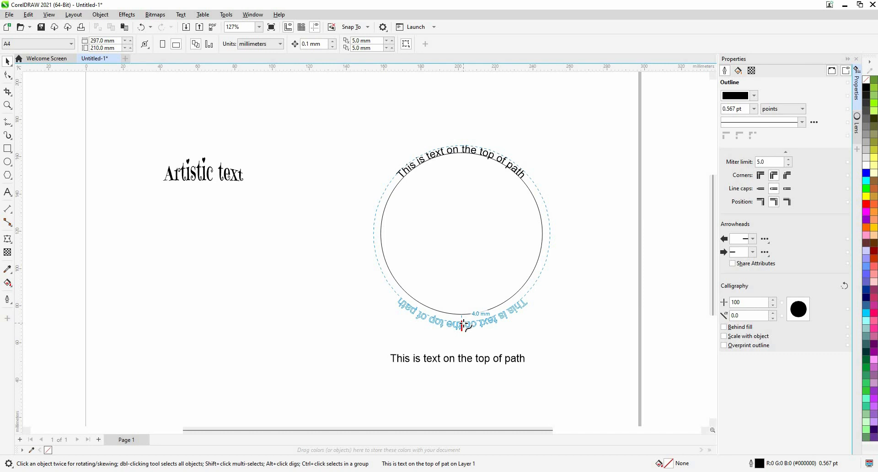
{"action": "mouse_move", "coordinate": [463, 324]}
{"action": "left_mouse_down"}
{"action": "mouse_move", "coordinate": [464, 300]}
{"action": "mouse_move", "coordinate": [464, 316]}
{"action": "left_mouse_up"}
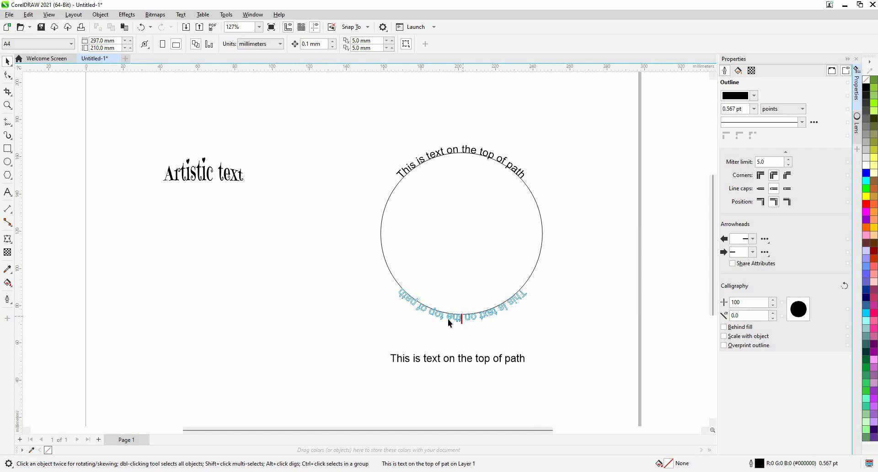
{"action": "left_click", "coordinate": [449, 322]}
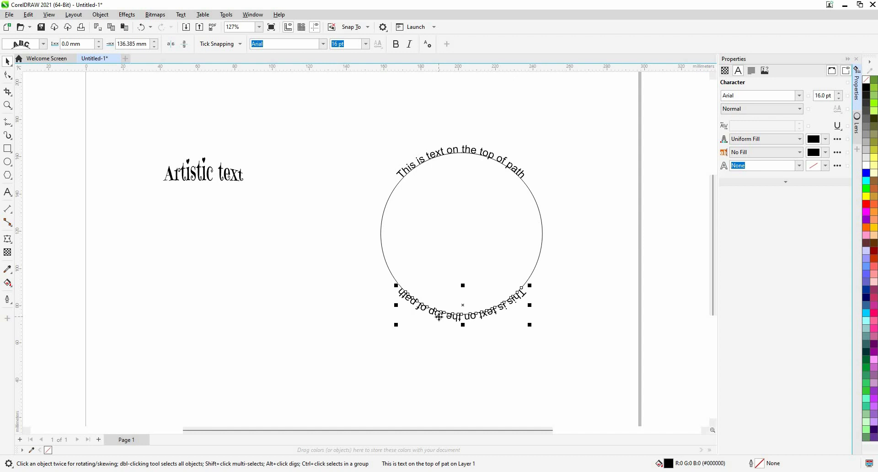
- Mirror the text on the circle's lower arc both vertically and horizontally so it reads upright inside the circle
{"action": "left_click", "coordinate": [185, 46]}
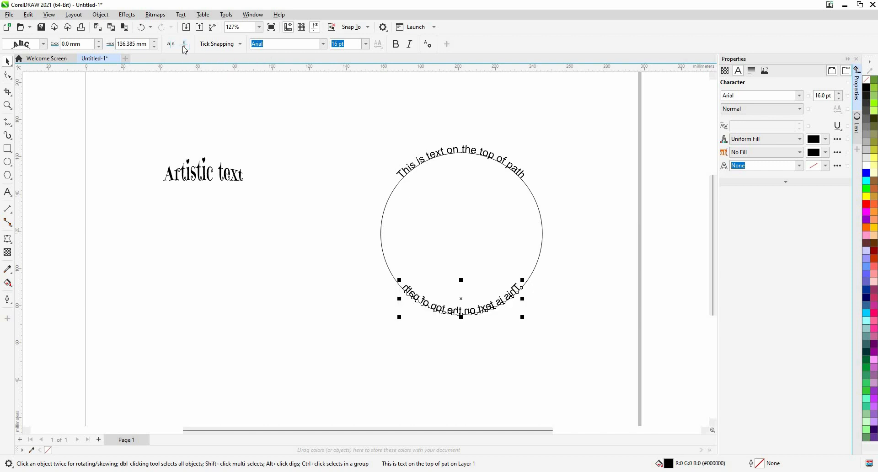
{"action": "left_click", "coordinate": [171, 45]}
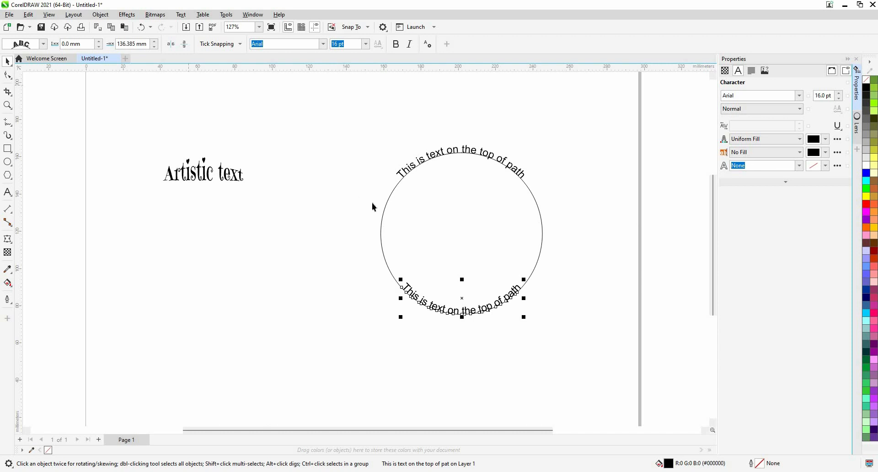
{"action": "scroll", "coordinate": [464, 303], "scroll_direction": "up", "scroll_amount": 1}
{"action": "scroll", "coordinate": [454, 322], "scroll_direction": "up", "scroll_amount": 2}
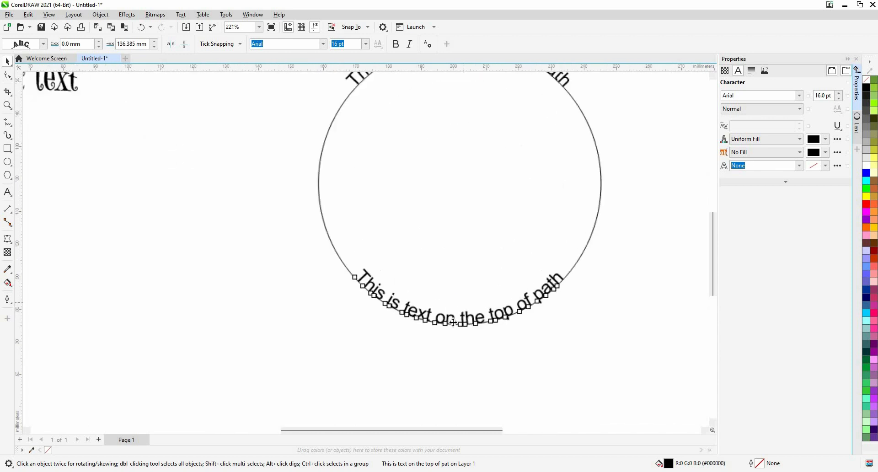
{"action": "left_click", "coordinate": [453, 323]}
{"action": "scroll", "coordinate": [452, 337], "scroll_direction": "down", "scroll_amount": 1}
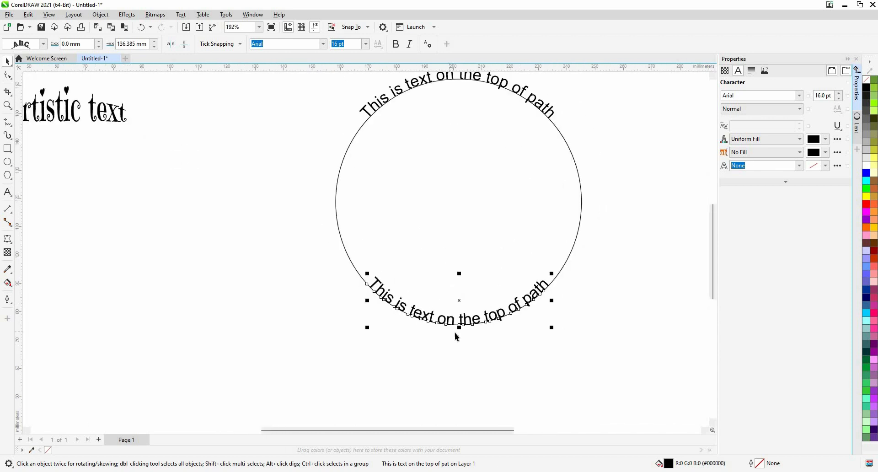
{"action": "scroll", "coordinate": [457, 338], "scroll_direction": "up", "scroll_amount": 1}
{"action": "double_click", "coordinate": [457, 350]}
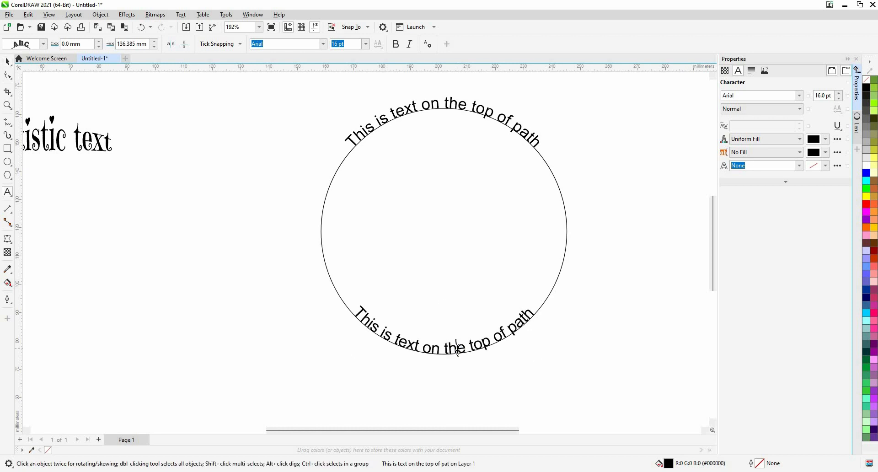
{"action": "left_click", "coordinate": [8, 62]}
{"action": "left_click", "coordinate": [281, 156]}
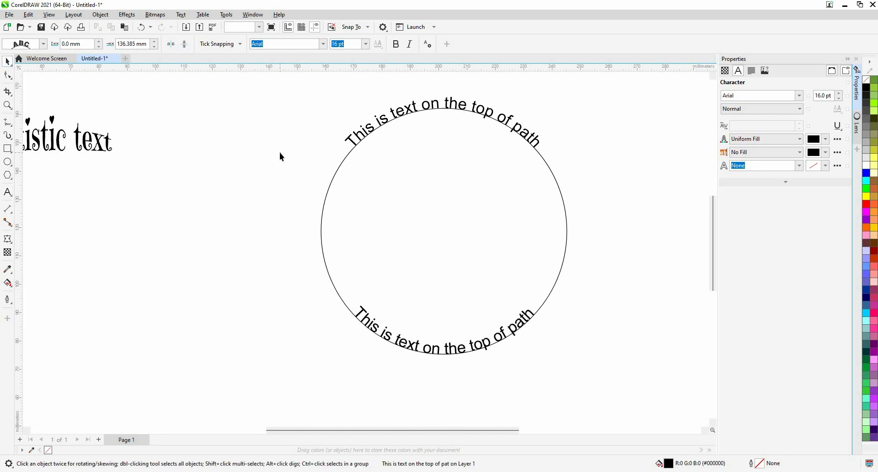
- Rotate the circle together with both of its fitted texts to an angle of about 248.3°
{"action": "left_click", "coordinate": [493, 343]}
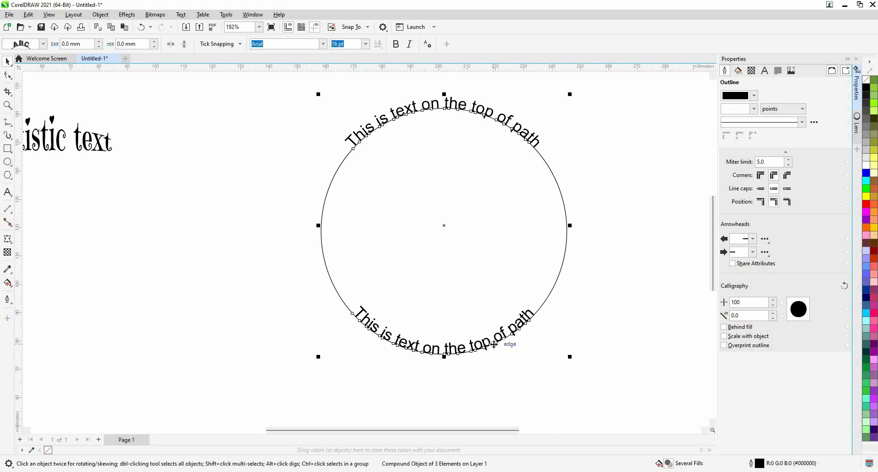
{"action": "left_click", "coordinate": [446, 226]}
{"action": "left_click_drag", "start_coordinate": [572, 358], "coordinate": [330, 271]}
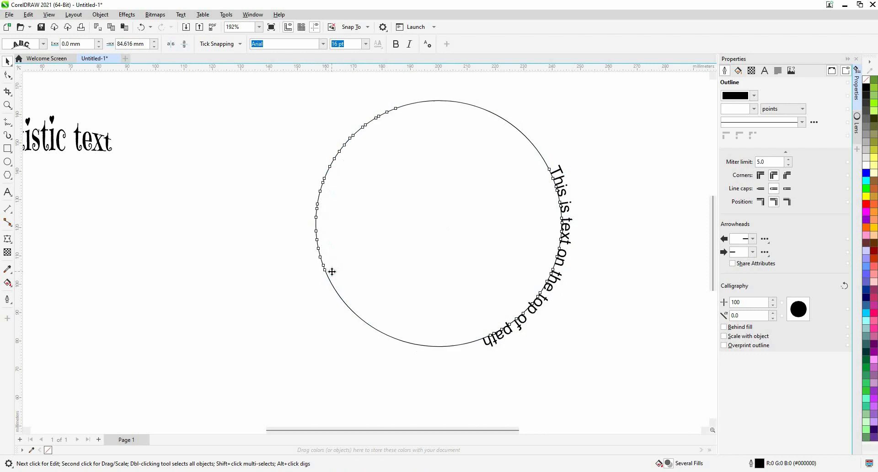
{"action": "left_click", "coordinate": [666, 242]}
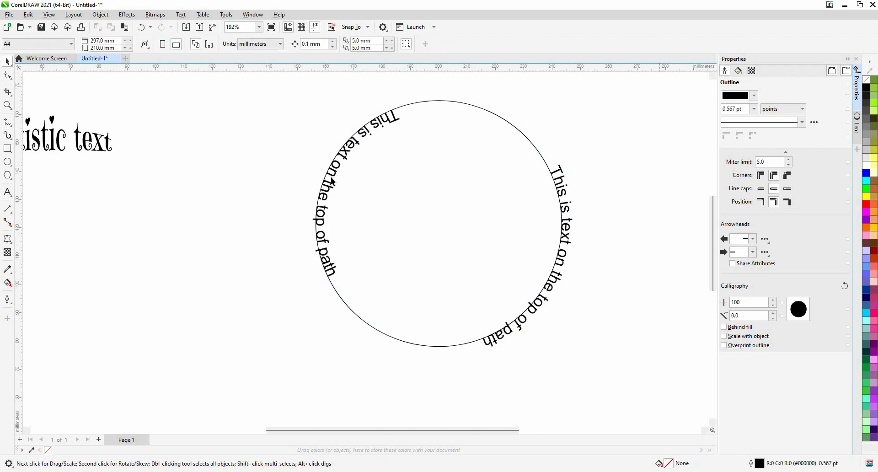
- Move the circle, with both texts attached, to about X 228.8 mm and Y 109.8 mm
{"action": "left_click", "coordinate": [341, 181]}
{"action": "left_click_drag", "start_coordinate": [473, 235], "coordinate": [525, 250]}
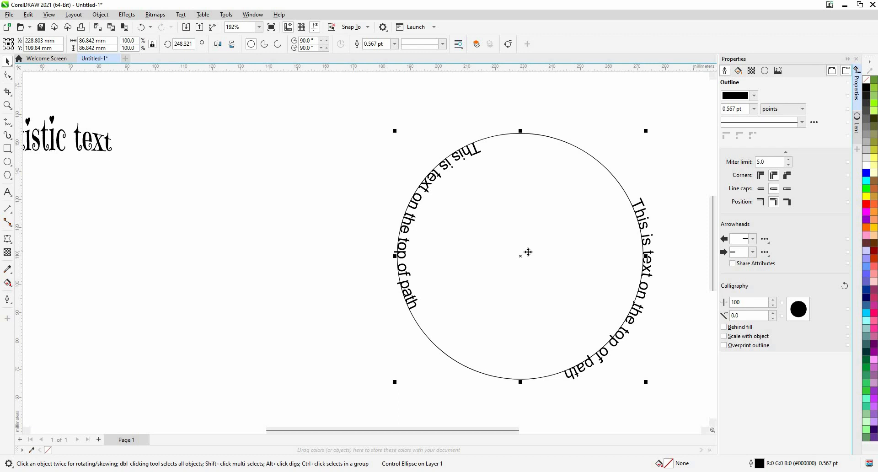
{"action": "left_click", "coordinate": [529, 256]}
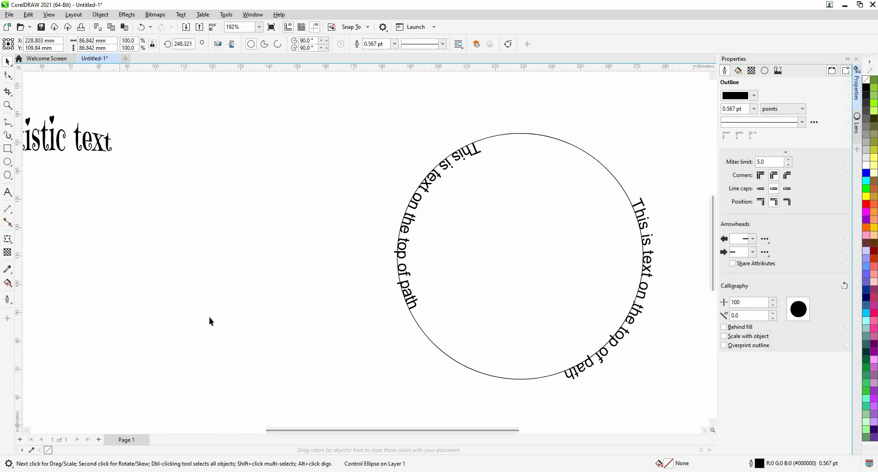
- Add an empty second page to the document and collapse the object properties to free up the drawing area
{"action": "key", "text": "Page_Down"}
{"action": "scroll", "coordinate": [125, 344], "scroll_direction": "down", "scroll_amount": 7}
{"action": "left_click_drag", "start_coordinate": [300, 317], "coordinate": [358, 319]}
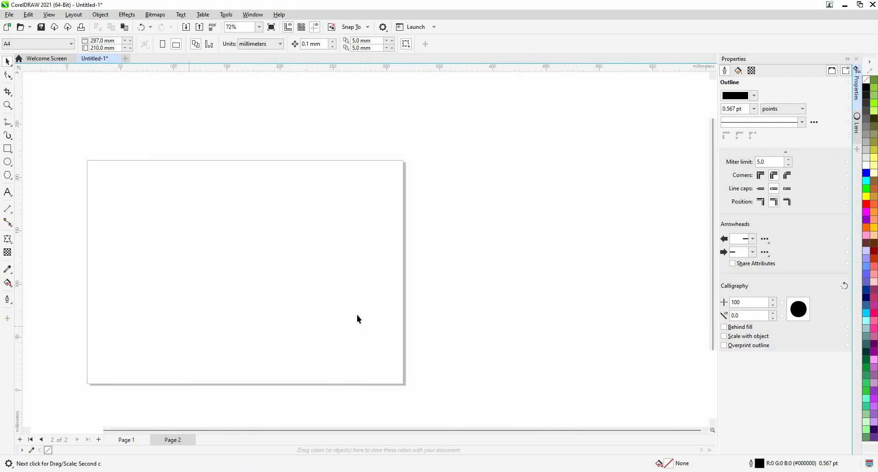
{"action": "scroll", "coordinate": [358, 319], "scroll_direction": "up", "scroll_amount": 1}
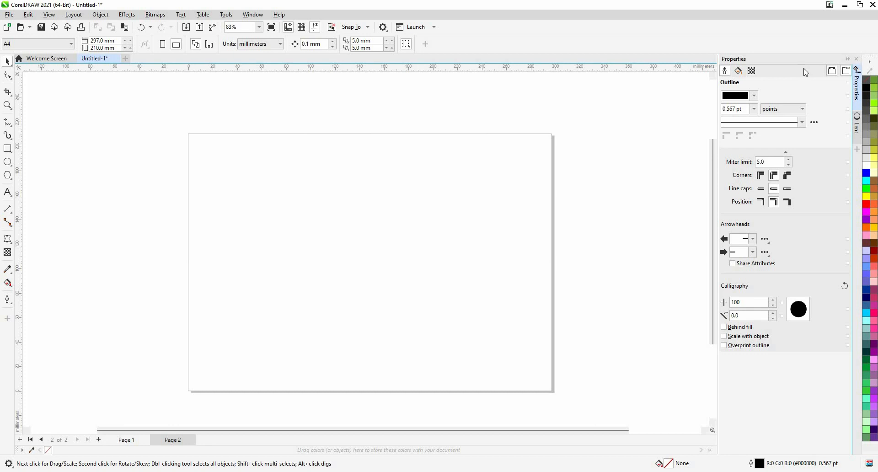
{"action": "left_click", "coordinate": [846, 60]}
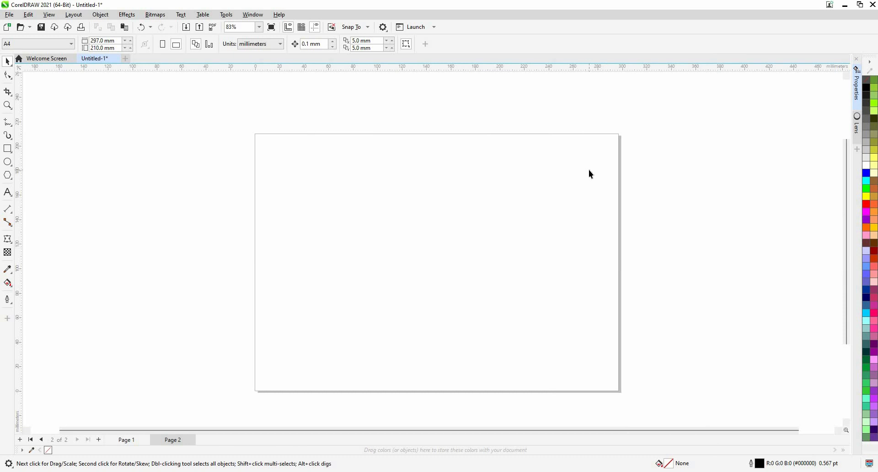
{"action": "scroll", "coordinate": [592, 168], "scroll_direction": "right", "scroll_amount": 1}
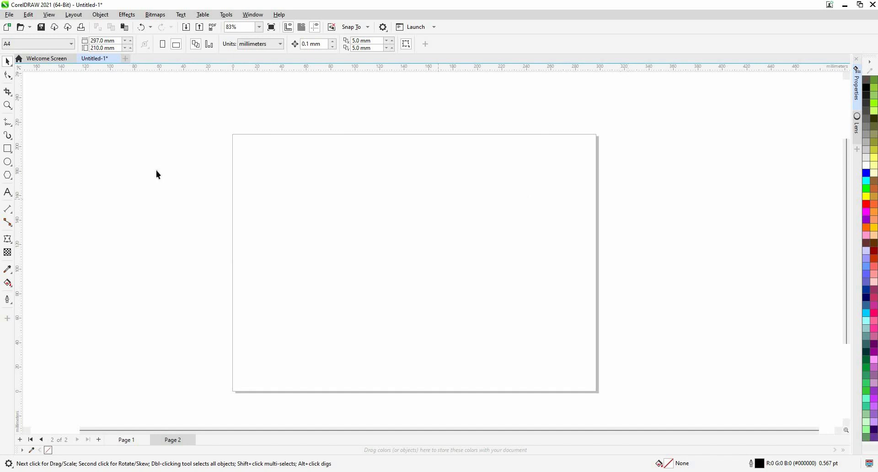
- Create a paragraph text frame about 261 × 160 mm on page 2 and fill it with placeholder text
{"action": "left_click", "coordinate": [8, 192]}
{"action": "left_click_drag", "start_coordinate": [257, 175], "coordinate": [579, 369]}
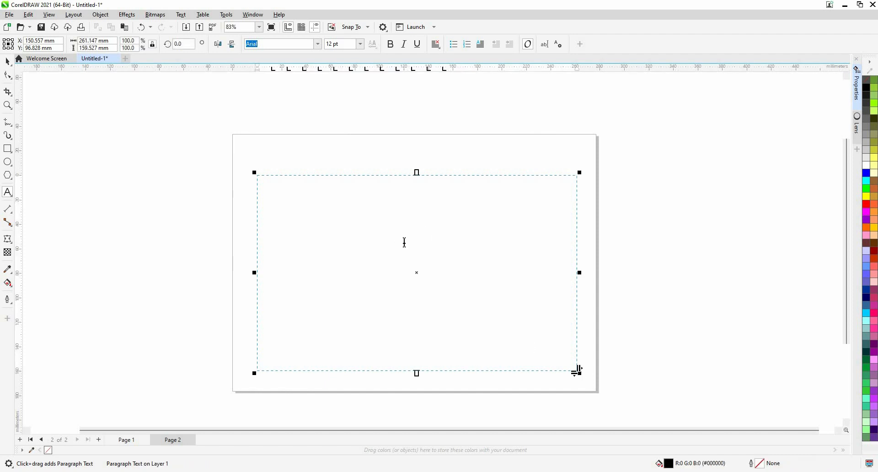
{"action": "right_click", "coordinate": [405, 245]}
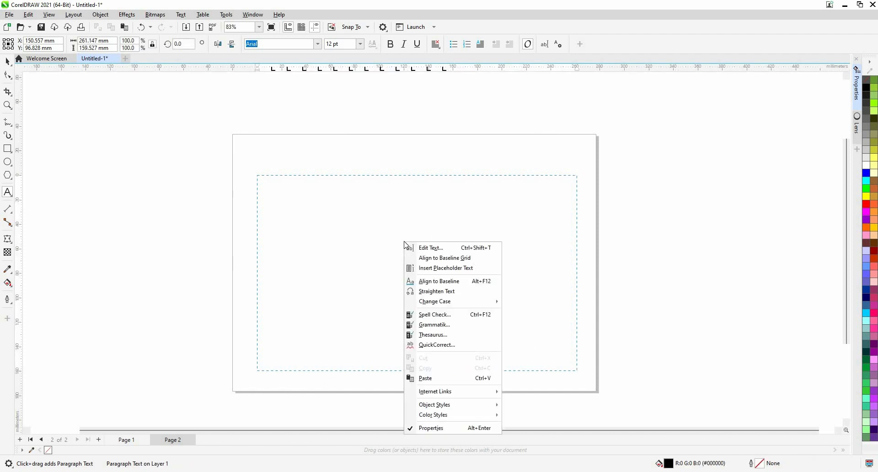
{"action": "left_click", "coordinate": [428, 271]}
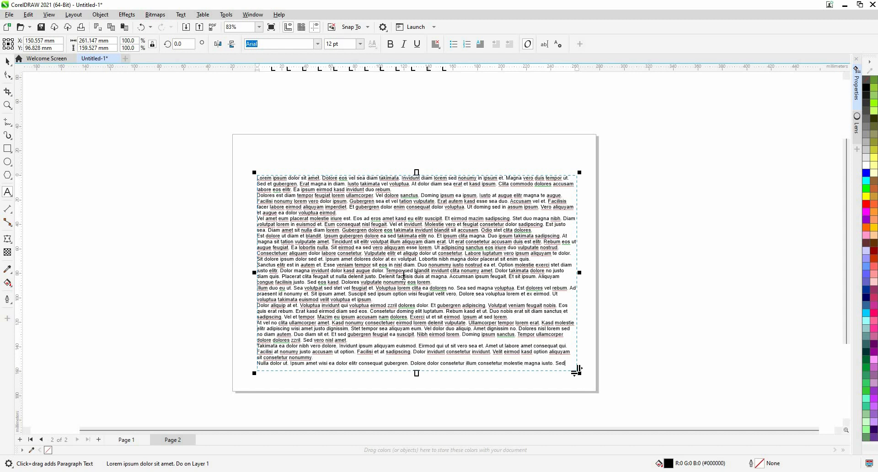
- Display the Layout toolbar and float it over the empty drawing area above the page
{"action": "right_click", "coordinate": [659, 34]}
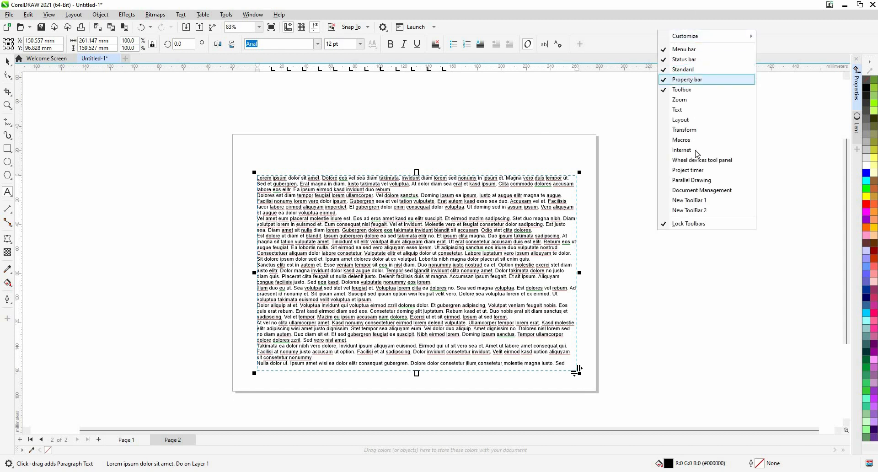
{"action": "left_click", "coordinate": [706, 121]}
{"action": "left_click_drag", "start_coordinate": [138, 46], "coordinate": [146, 86]}
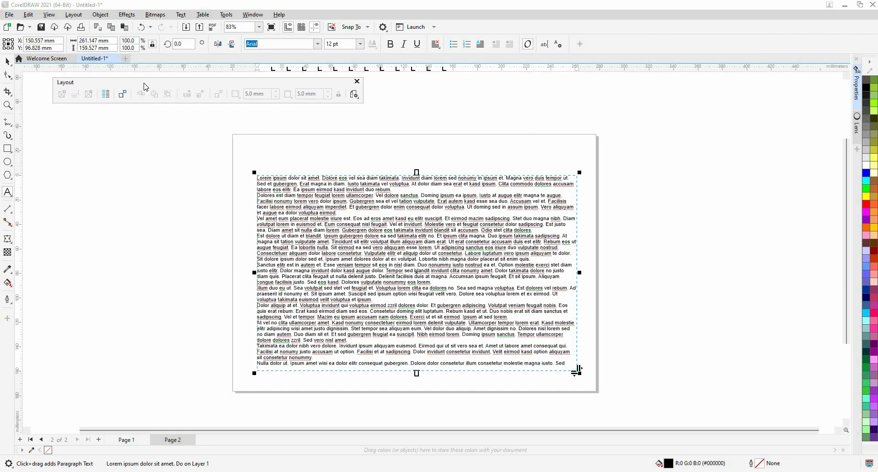
- Split the paragraph text frame into three columns of equal width, keeping the current frame width and previewing the result
{"action": "left_click", "coordinate": [105, 95]}
{"action": "left_click_drag", "start_coordinate": [421, 159], "coordinate": [661, 52]}
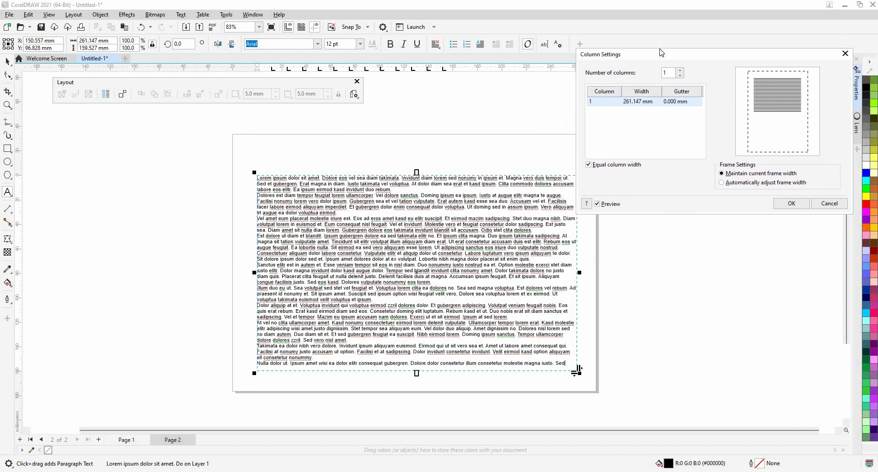
{"action": "left_click", "coordinate": [676, 73]}
{"action": "left_click", "coordinate": [680, 71]}
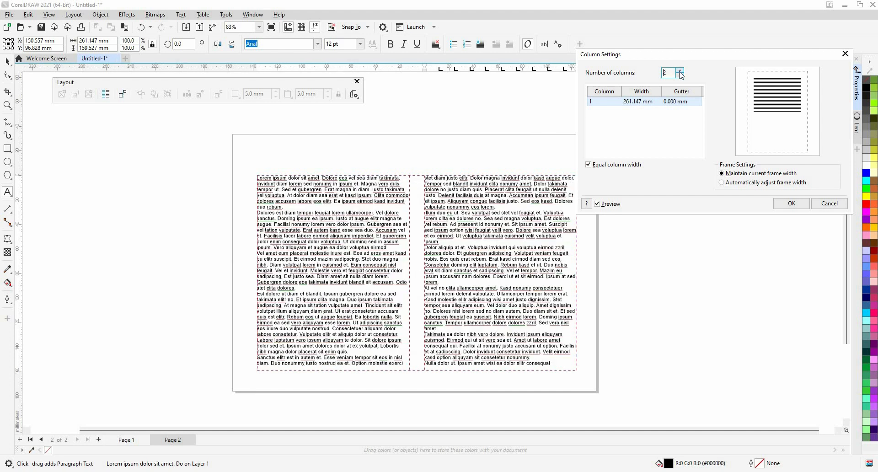
{"action": "left_click", "coordinate": [680, 70]}
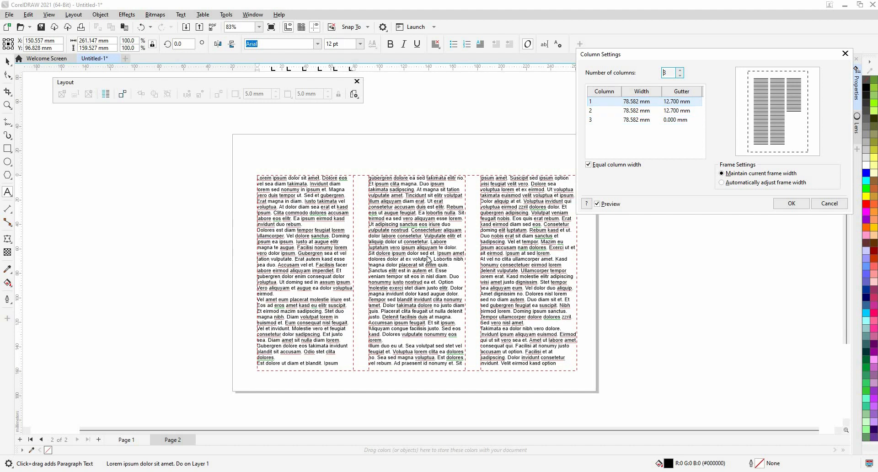
- Set the gutters between the three text columns to 12 mm and apply the column settings
{"action": "left_click", "coordinate": [669, 122]}
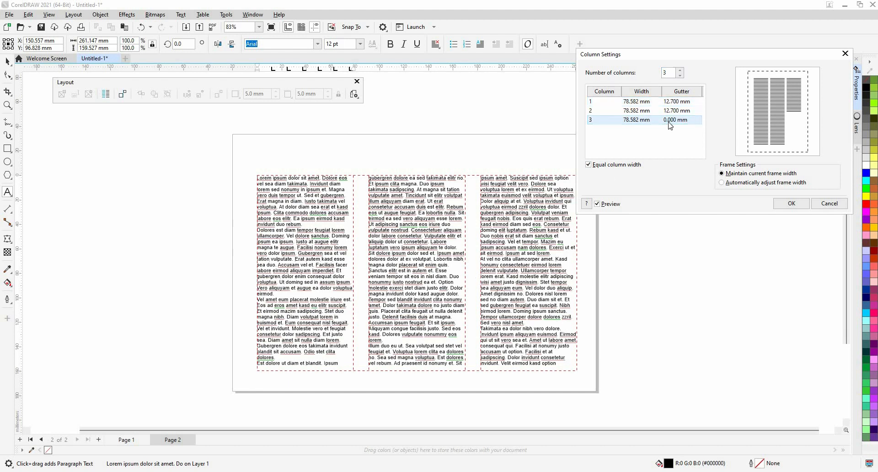
{"action": "left_click", "coordinate": [670, 122]}
{"action": "left_click", "coordinate": [685, 111]}
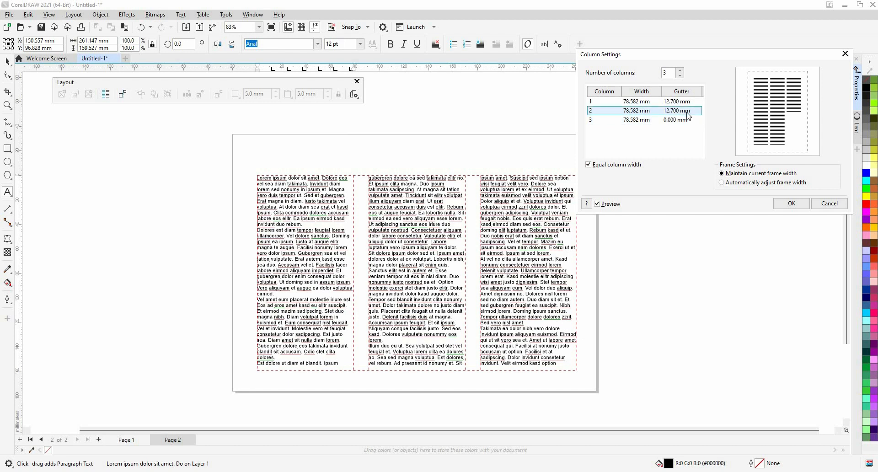
{"action": "left_click", "coordinate": [680, 102]}
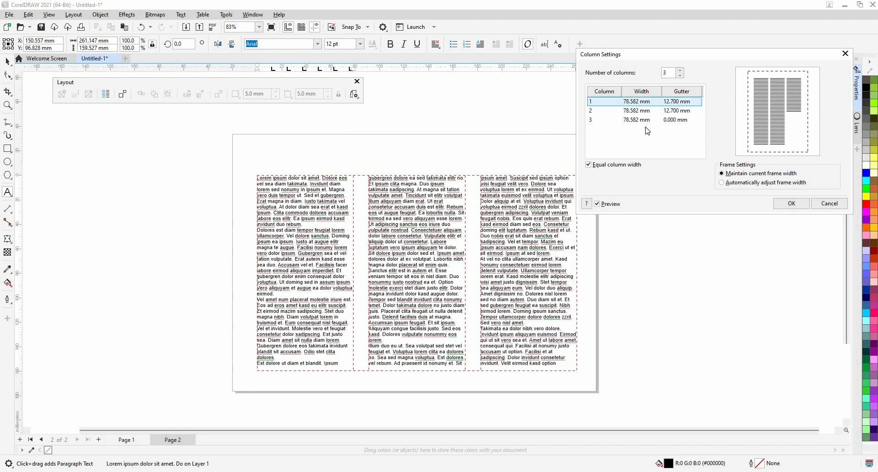
{"action": "left_click", "coordinate": [685, 103]}
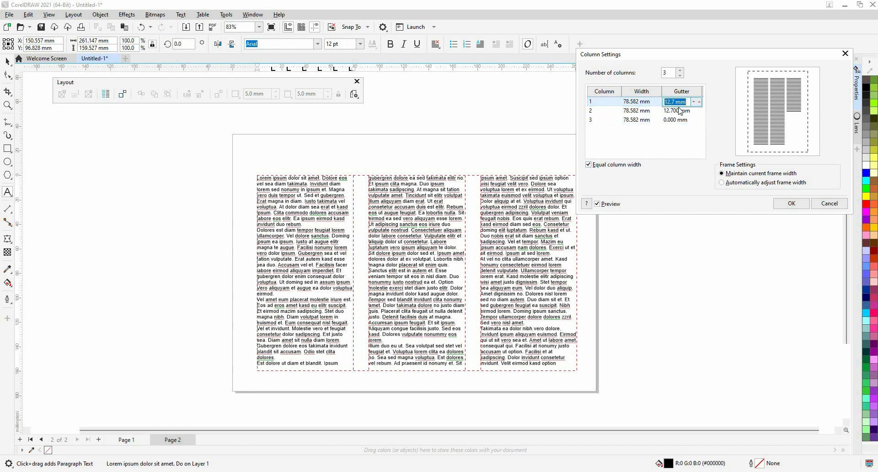
{"action": "left_click", "coordinate": [683, 98]}
{"action": "key", "text": "Return"}
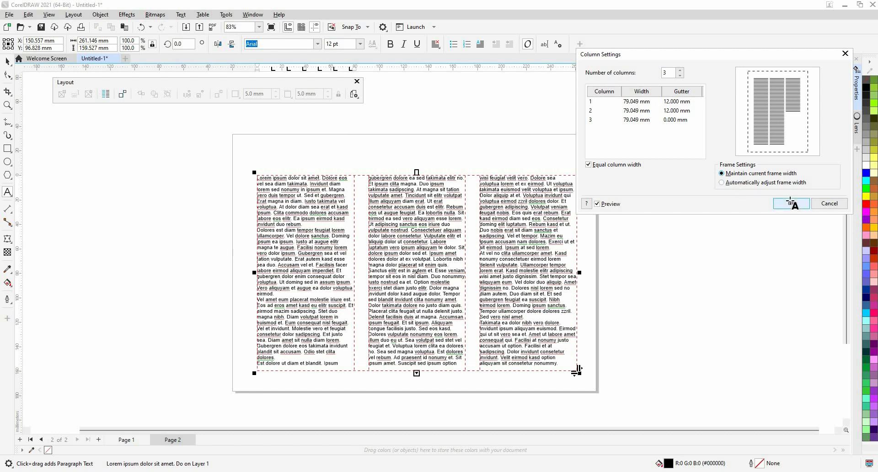
{"action": "left_click", "coordinate": [790, 201]}
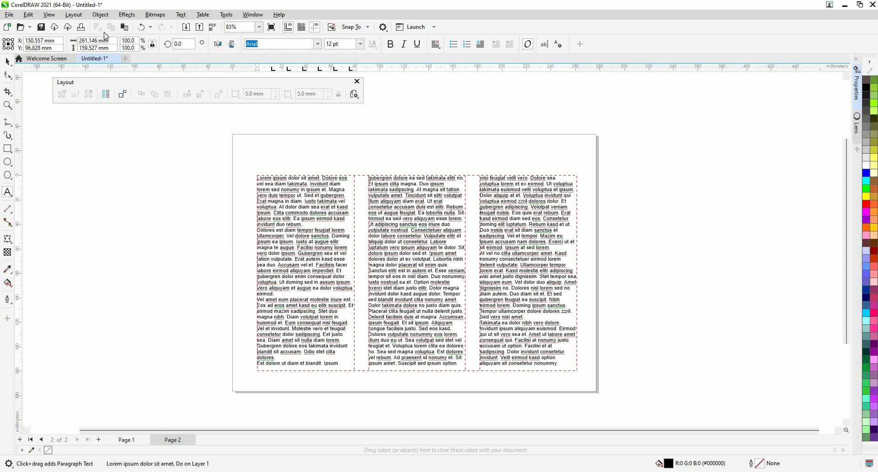
- Try to import the images do-you-rember-the-dispatch and Trying-to-remember-something-can-make-people-forget-something-study-finds from Downloads
{"action": "key", "text": "ctrl+i"}
{"action": "left_click", "coordinate": [9, 14]}
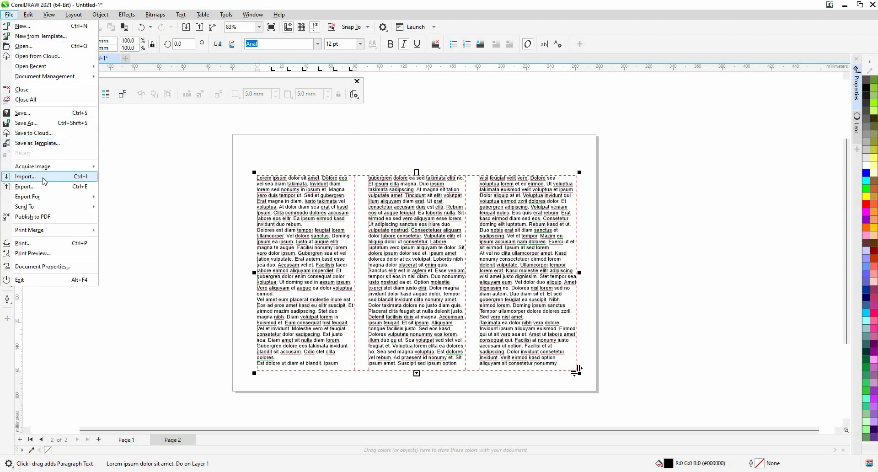
{"action": "left_click", "coordinate": [45, 182]}
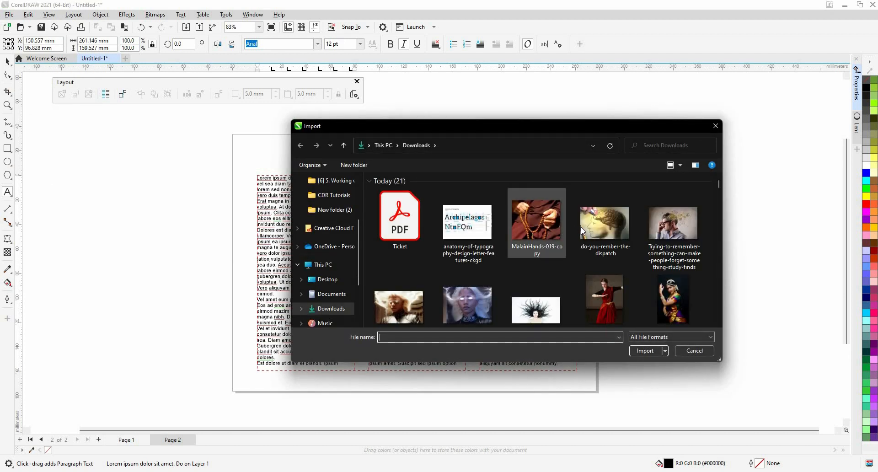
{"action": "left_click", "coordinate": [606, 226]}
{"action": "left_click", "coordinate": [685, 230], "text": "ctrl"}
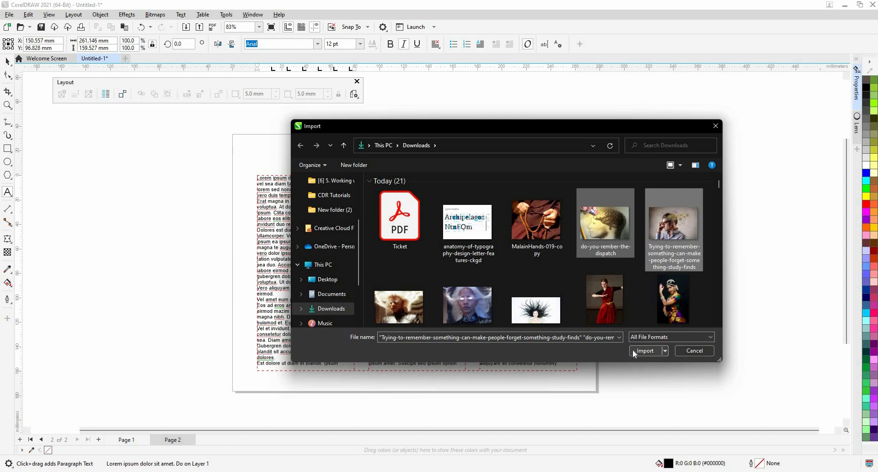
{"action": "left_click", "coordinate": [636, 353]}
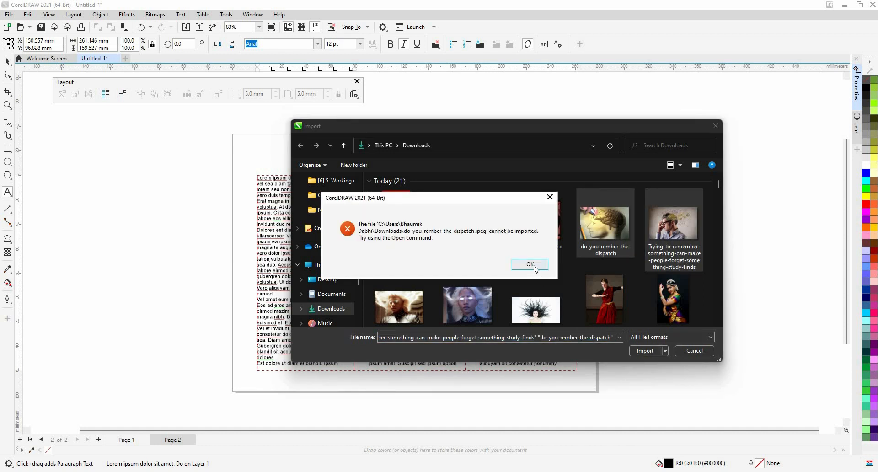
{"action": "left_click", "coordinate": [536, 269]}
{"action": "left_click", "coordinate": [688, 354]}
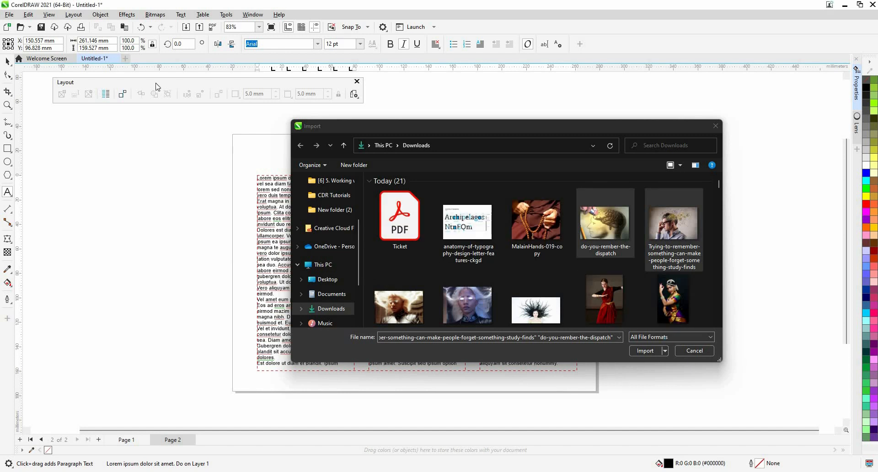
- Retry importing the same two images, do-you-rember-the-dispatch and Trying-to-remember-something-can-make-people-forget-something-study-finds
{"action": "left_click", "coordinate": [9, 14]}
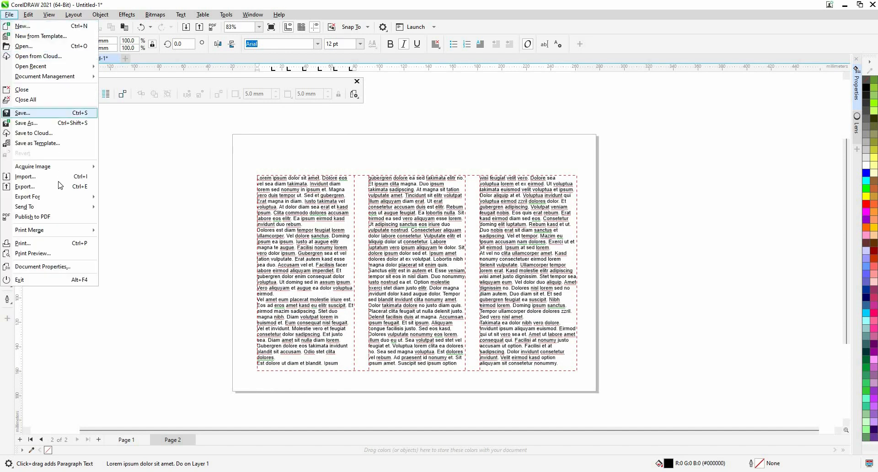
{"action": "left_click", "coordinate": [59, 176]}
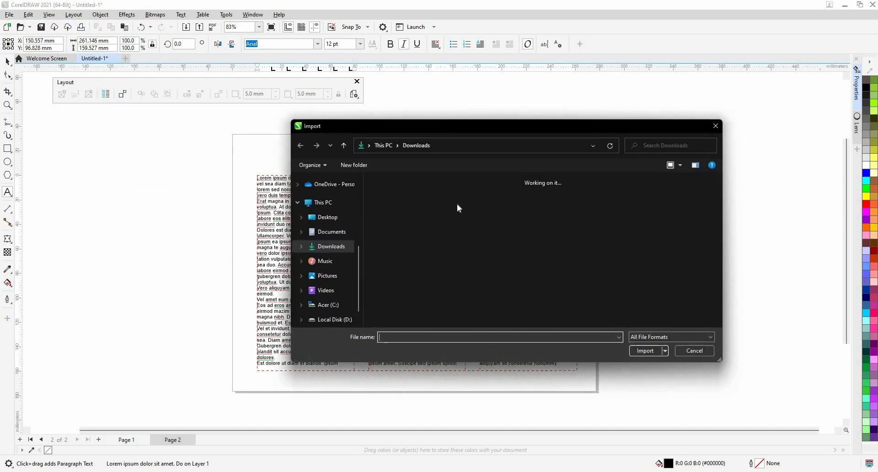
{"action": "left_click", "coordinate": [597, 224]}
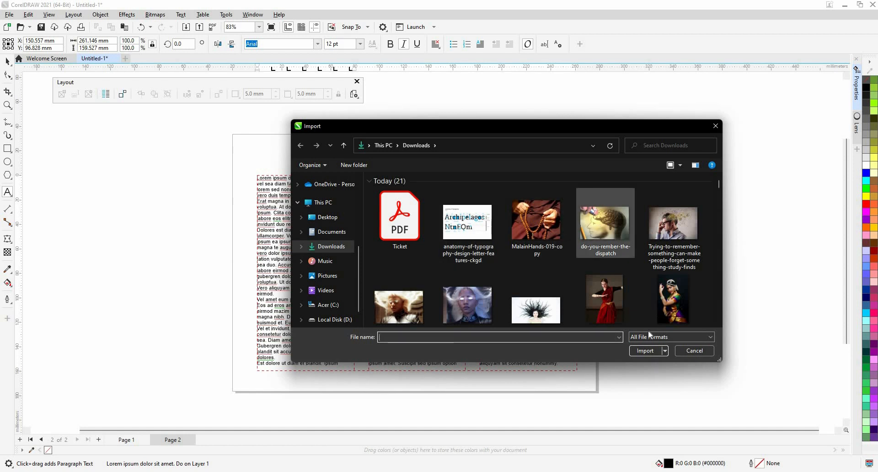
{"action": "key", "text": "shift+Right"}
{"action": "left_click", "coordinate": [636, 354]}
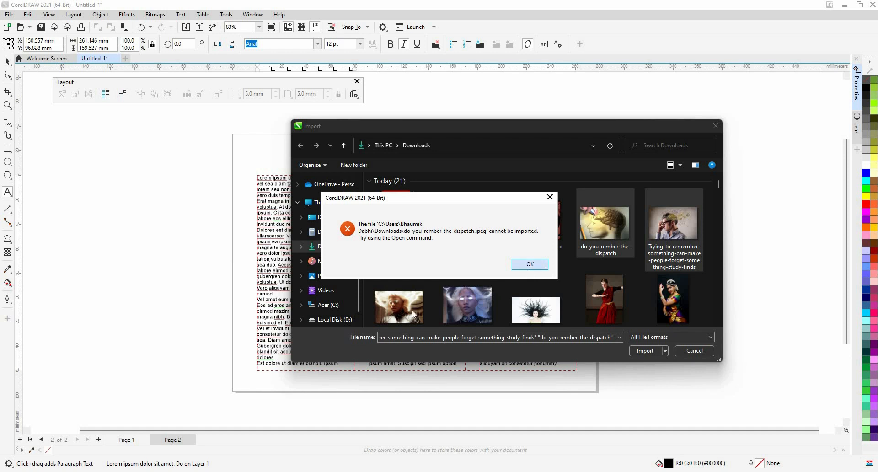
{"action": "left_click", "coordinate": [530, 264]}
{"action": "left_click", "coordinate": [399, 279]}
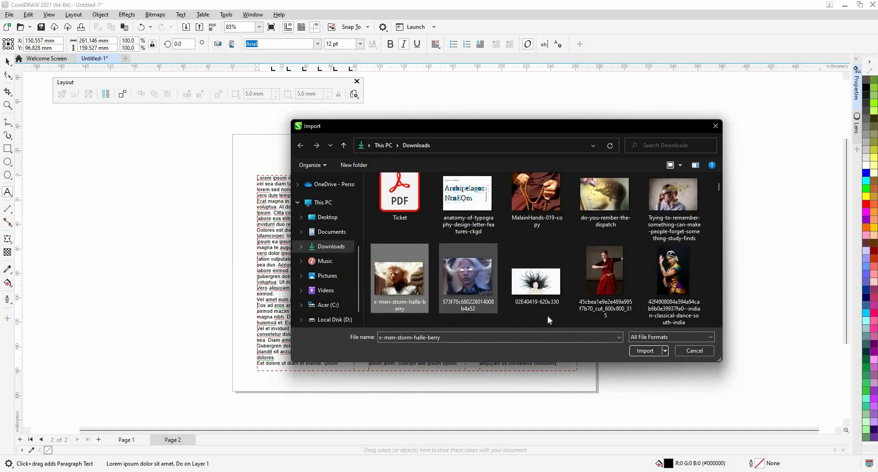
{"action": "key", "text": "shift+Right"}
{"action": "left_click", "coordinate": [645, 351]}
{"action": "left_click", "coordinate": [513, 268]}
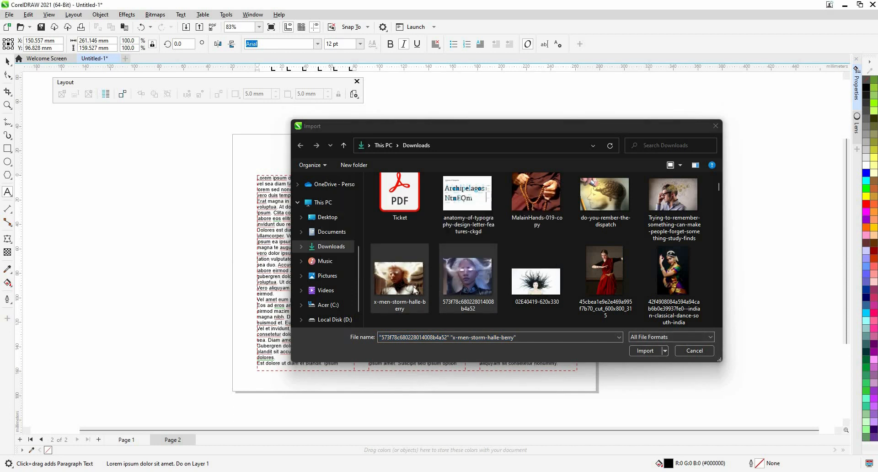
{"action": "key", "text": "Return"}
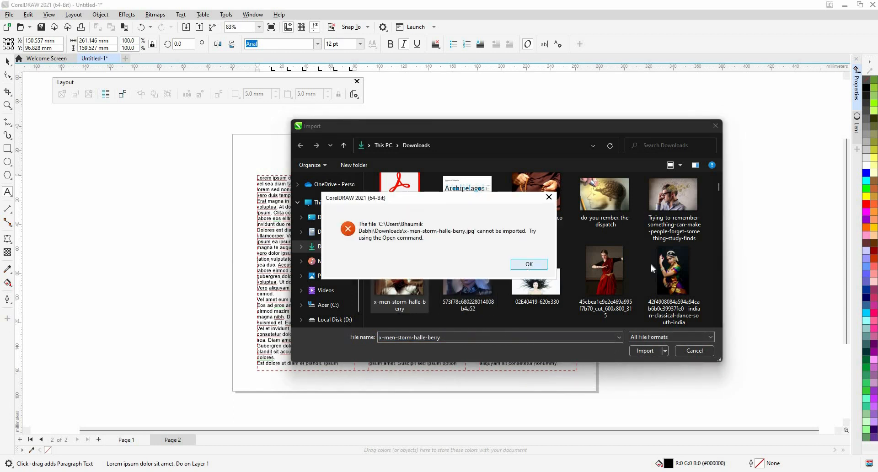
{"action": "left_click", "coordinate": [529, 266]}
- Try to import only the image Trying-to-remember-something-can-make-people-forget-something-study-finds, and leave the import
{"action": "left_click", "coordinate": [655, 352]}
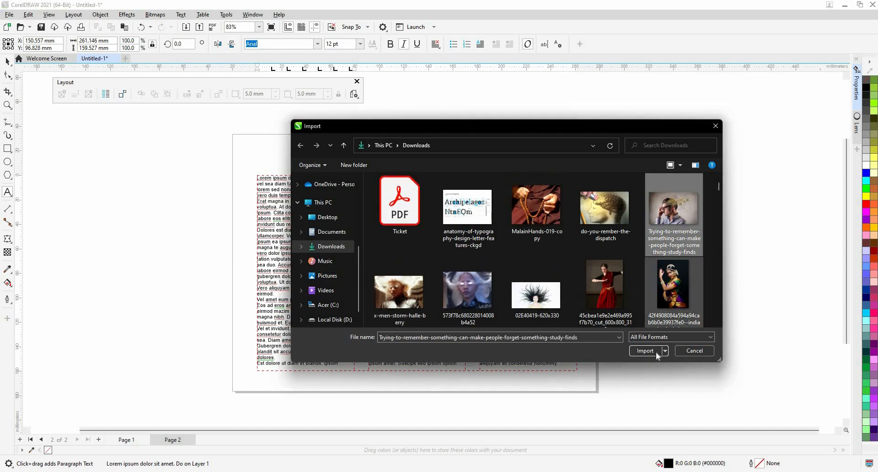
{"action": "key", "text": "Return"}
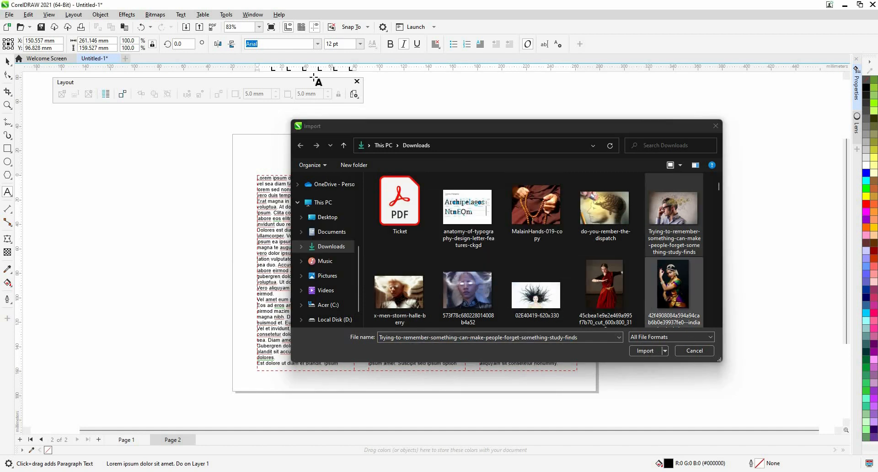
{"action": "left_click", "coordinate": [693, 350]}
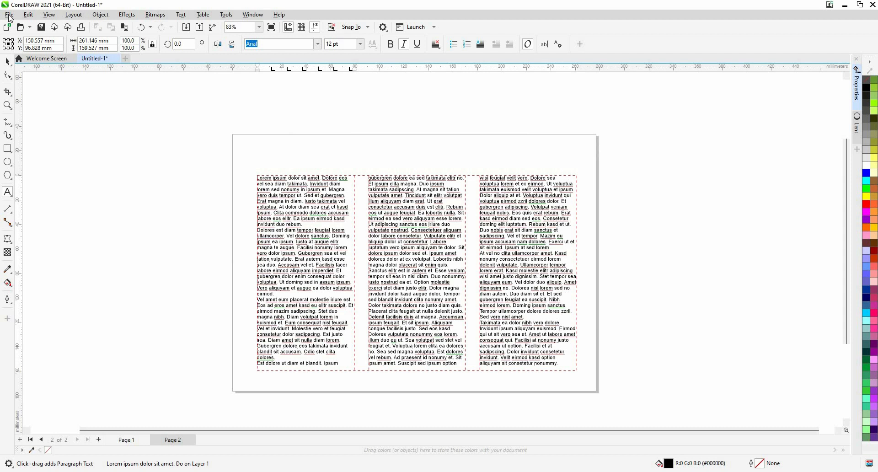
- Try to open do-you-rember-the-dispatch and Trying-to-remember-something-can-make-people-forget-something-study-finds as drawings instead of importing them
{"action": "left_click", "coordinate": [9, 15]}
{"action": "key", "text": "Return"}
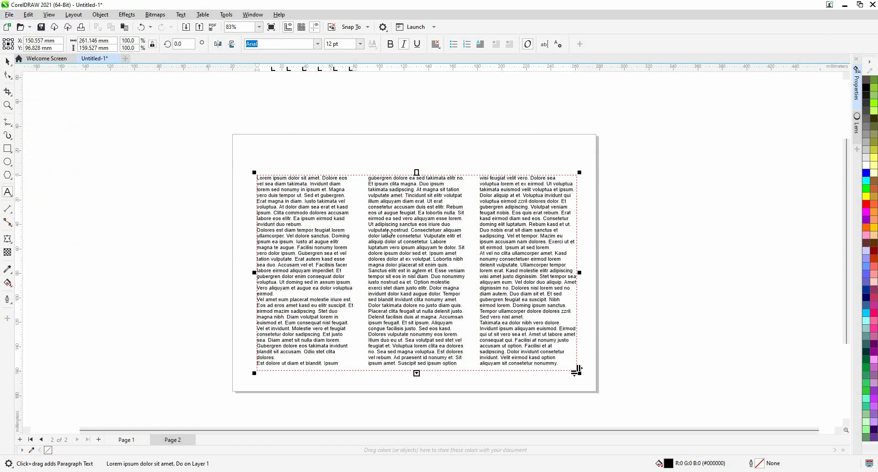
{"action": "key", "text": "shift+Right"}
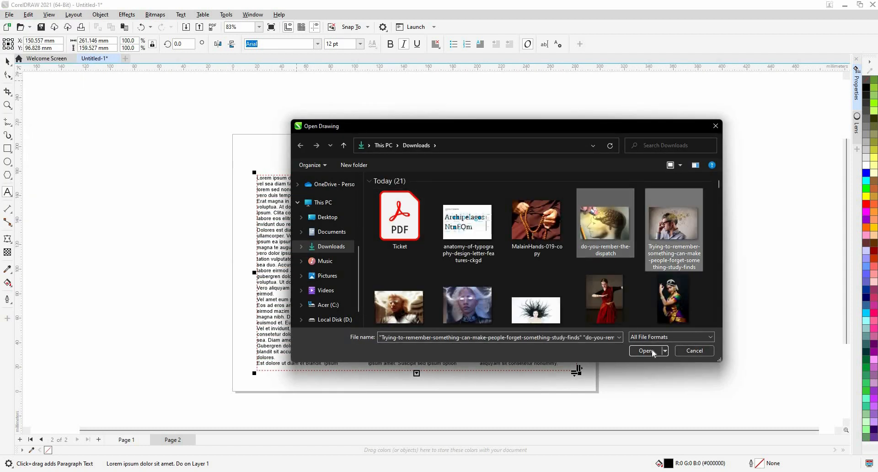
{"action": "left_click", "coordinate": [645, 350]}
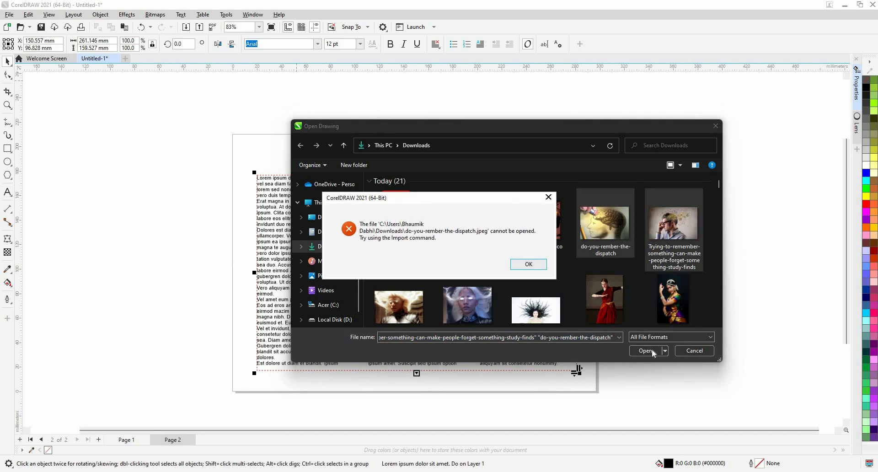
{"action": "left_click", "coordinate": [520, 267]}
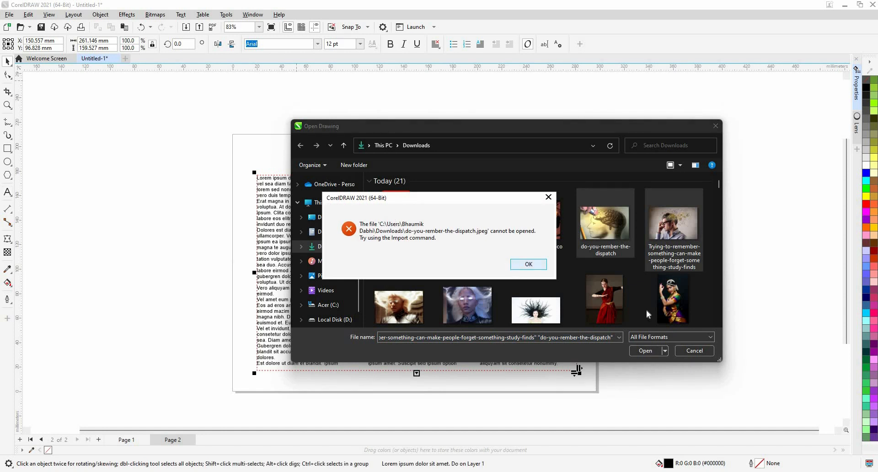
{"action": "left_click", "coordinate": [704, 351]}
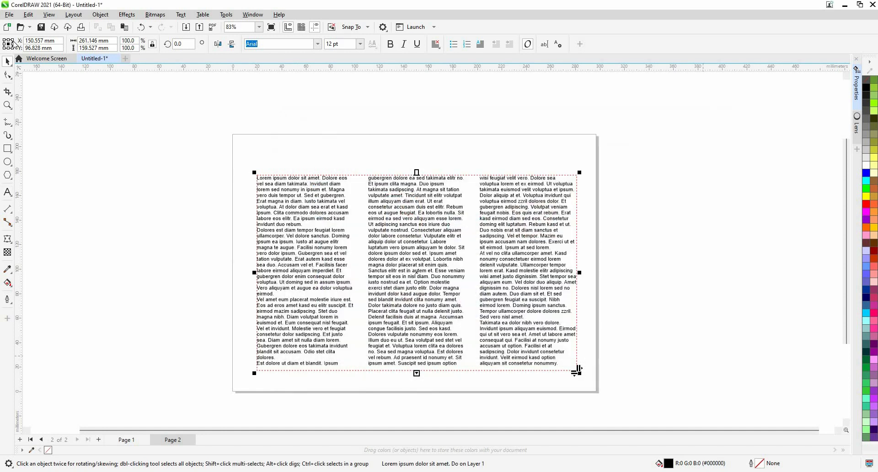
- Import the image MalainHands-019-copy and place it overlapping the page's upper-left corner
{"action": "left_click", "coordinate": [13, 15]}
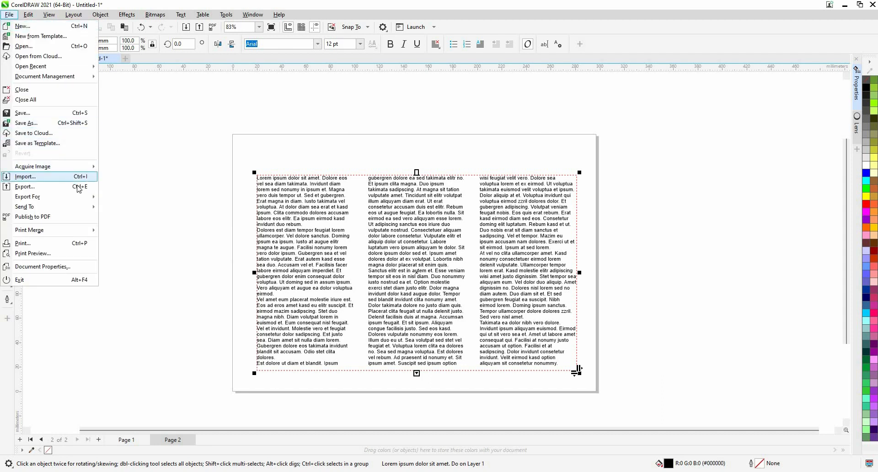
{"action": "left_click", "coordinate": [66, 177]}
{"action": "double_click", "coordinate": [536, 221]}
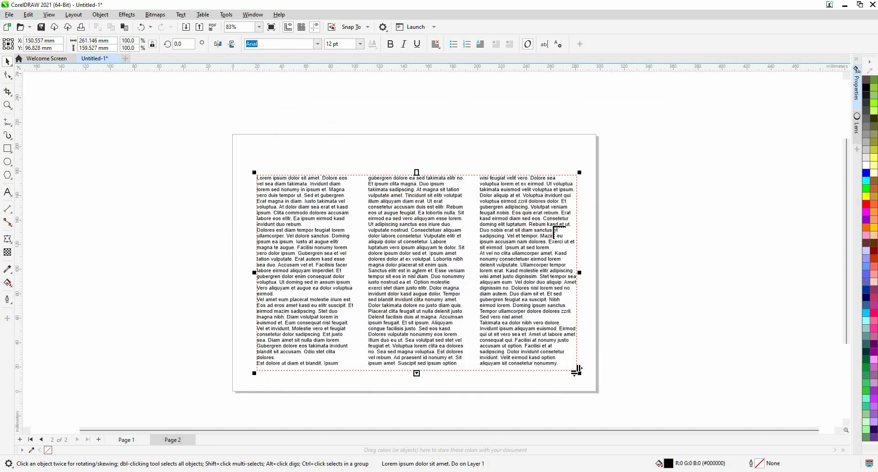
{"action": "left_click", "coordinate": [146, 139]}
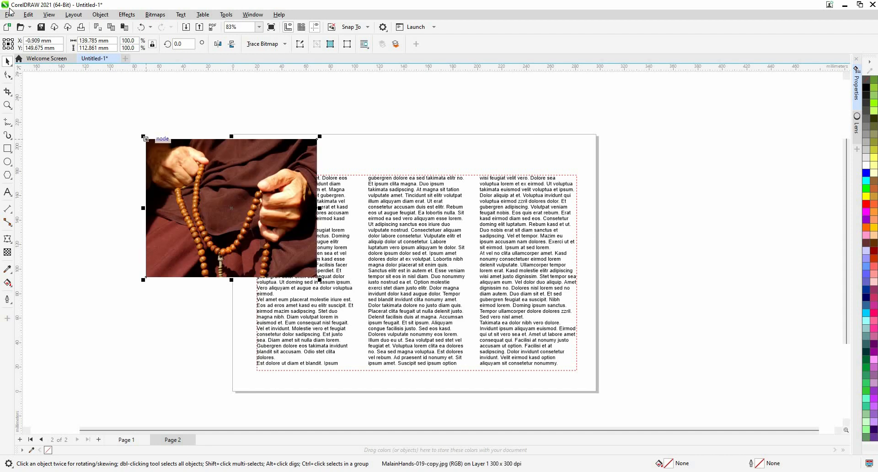
{"action": "key", "text": "alt+f"}
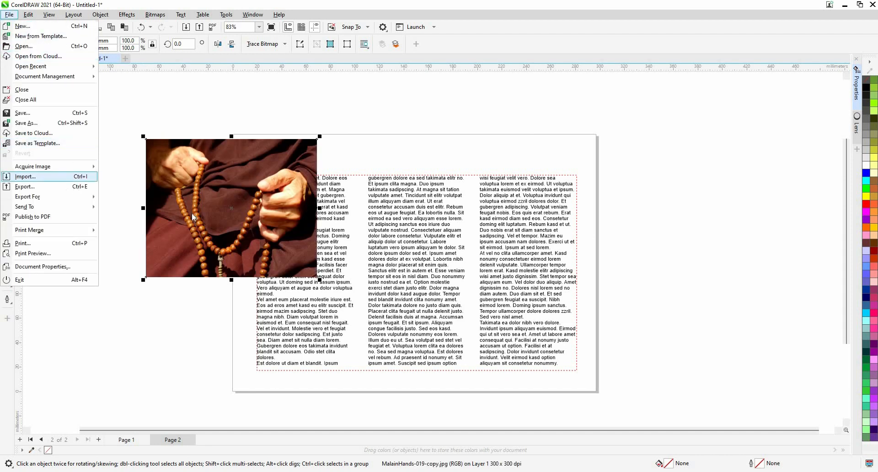
{"action": "left_click", "coordinate": [66, 177]}
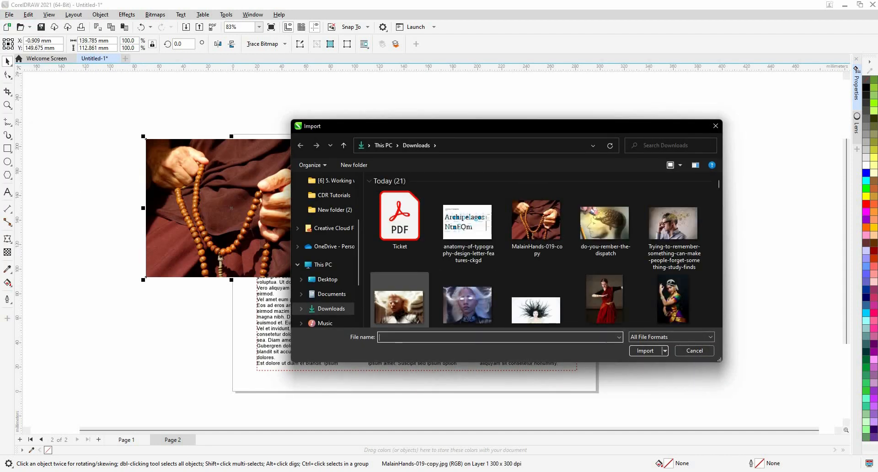
{"action": "left_click", "coordinate": [468, 295]}
{"action": "left_click", "coordinate": [423, 171]}
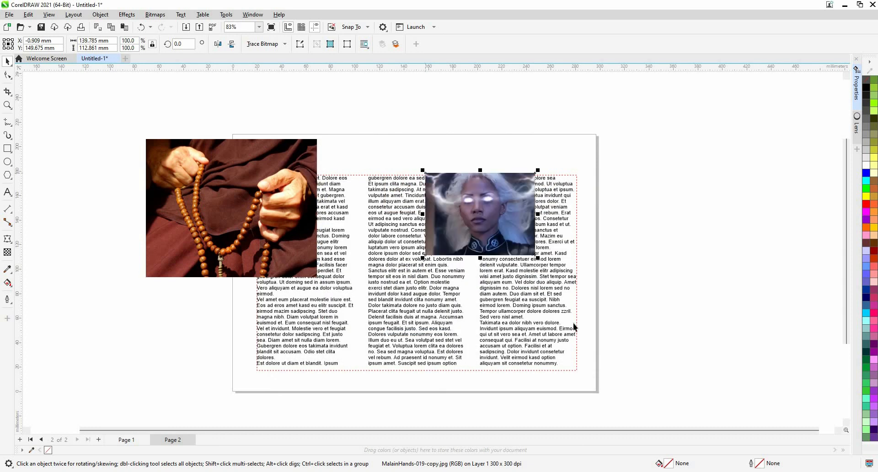
{"action": "scroll", "coordinate": [385, 212], "scroll_direction": "up", "scroll_amount": 3}
{"action": "scroll", "coordinate": [386, 212], "scroll_direction": "down", "scroll_amount": 1}
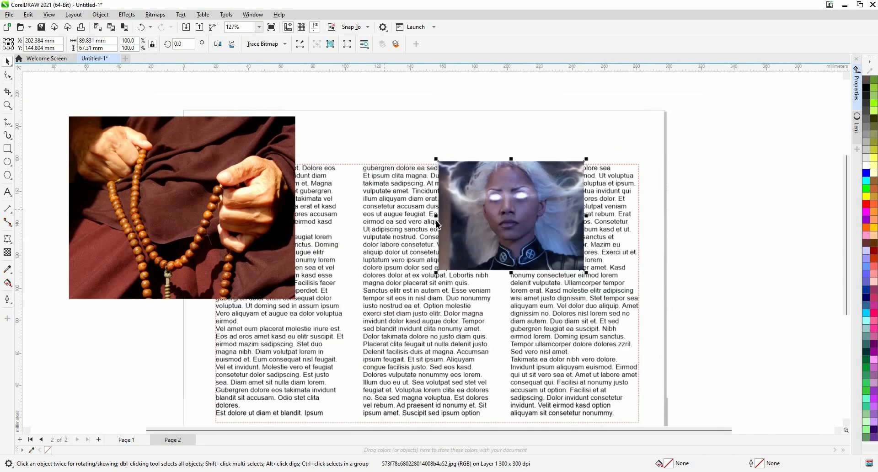
{"action": "scroll", "coordinate": [467, 211], "scroll_direction": "down", "scroll_amount": 1}
{"action": "left_click_drag", "start_coordinate": [482, 207], "coordinate": [513, 303]}
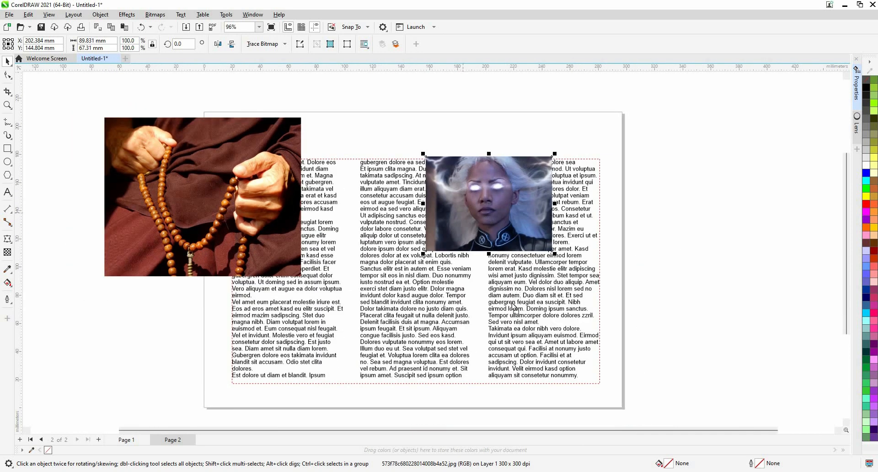
- Scale the MalainHands-019-copy image to about 71 × 57 mm and place it over the lower half of the first column
{"action": "left_click", "coordinate": [201, 191]}
{"action": "left_click_drag", "start_coordinate": [201, 192], "coordinate": [225, 211]}
{"action": "left_click_drag", "start_coordinate": [128, 134], "coordinate": [227, 214]}
{"action": "left_click_drag", "start_coordinate": [262, 248], "coordinate": [295, 297]}
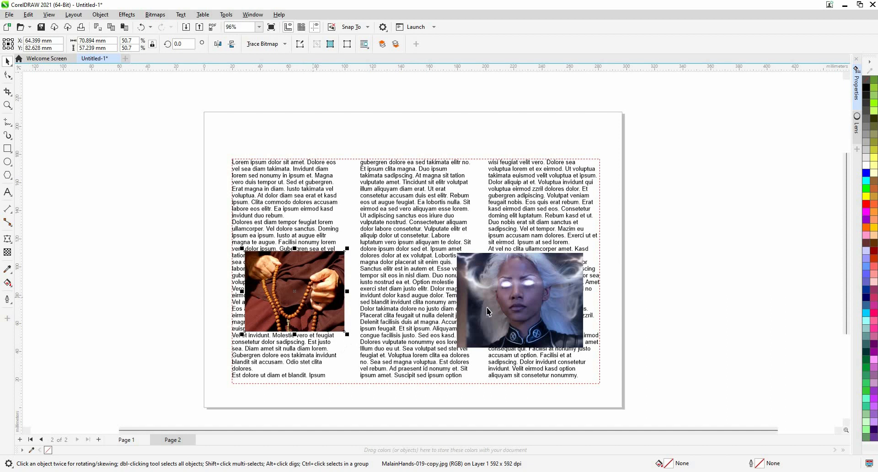
{"action": "left_click", "coordinate": [463, 344]}
{"action": "left_click_drag", "start_coordinate": [454, 352], "coordinate": [488, 324]}
{"action": "left_click_drag", "start_coordinate": [543, 305], "coordinate": [556, 251]}
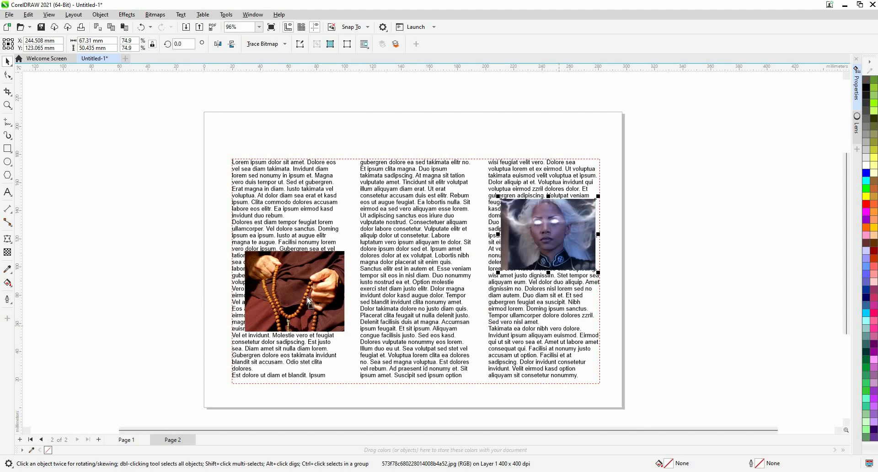
{"action": "left_click_drag", "start_coordinate": [316, 314], "coordinate": [309, 300]}
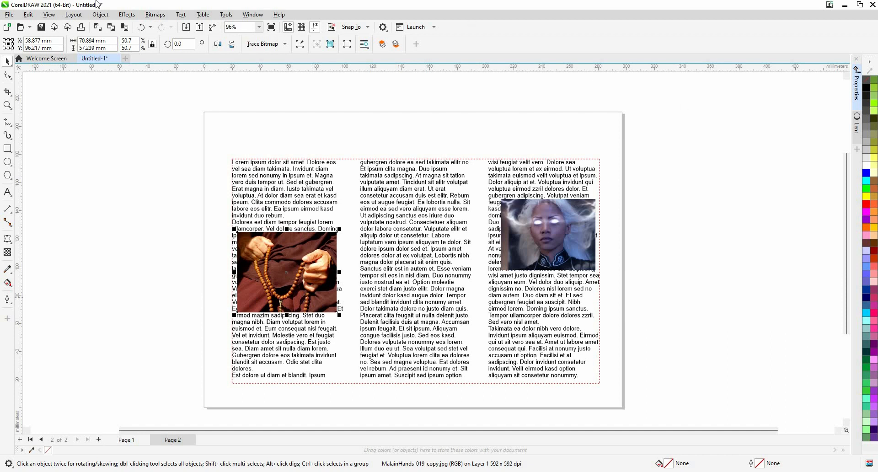
- Display the Objects docker for the document
{"action": "left_click", "coordinate": [259, 16]}
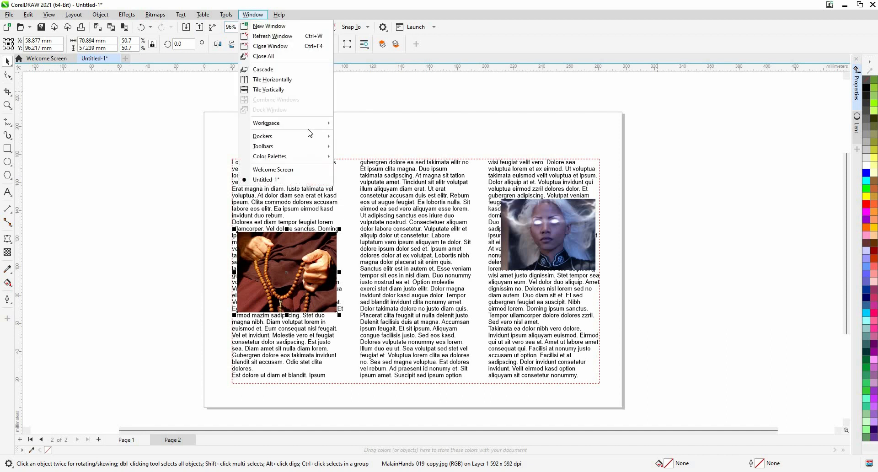
{"action": "mouse_move", "coordinate": [313, 136]}
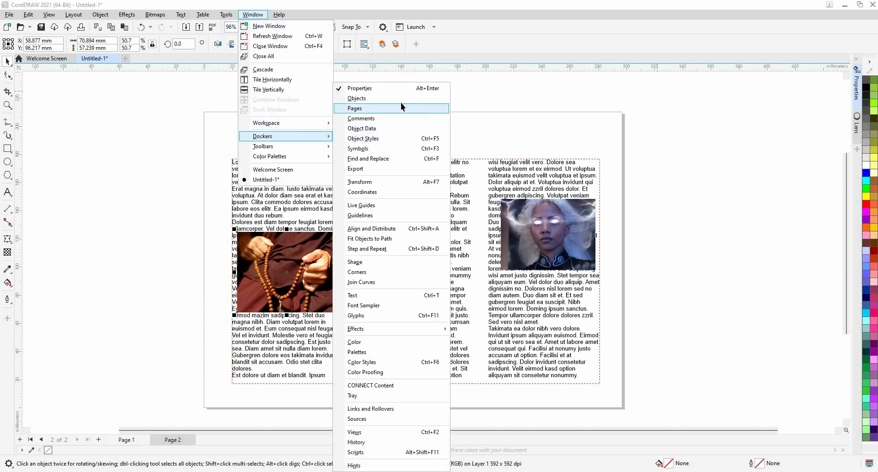
{"action": "left_click", "coordinate": [401, 100]}
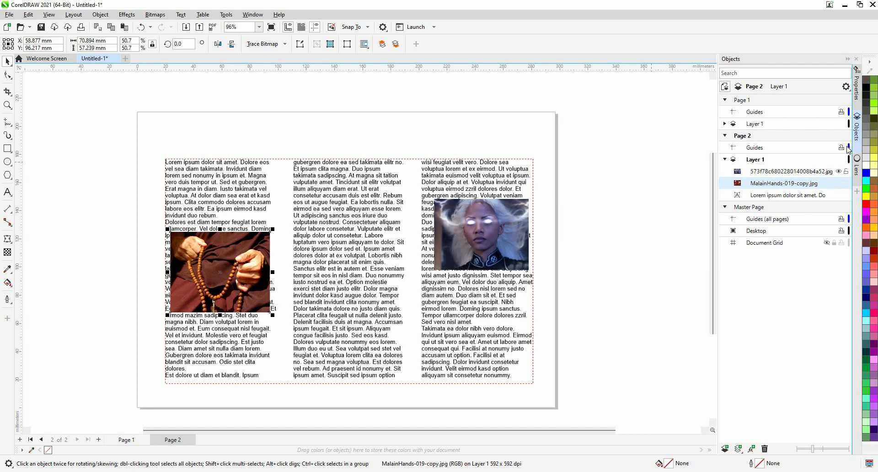
- Wrap the paragraph text around the beads image with Contour - Flows Right and move the image across the text frame's left edge
{"action": "left_click", "coordinate": [856, 94]}
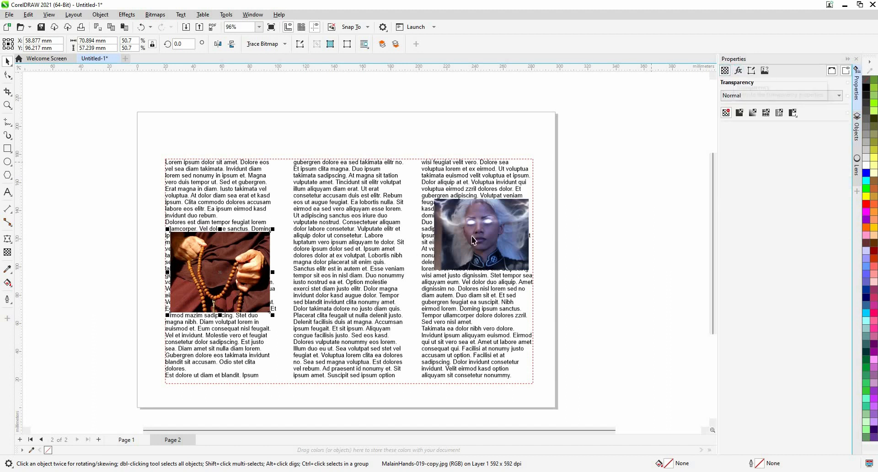
{"action": "left_click", "coordinate": [765, 71]}
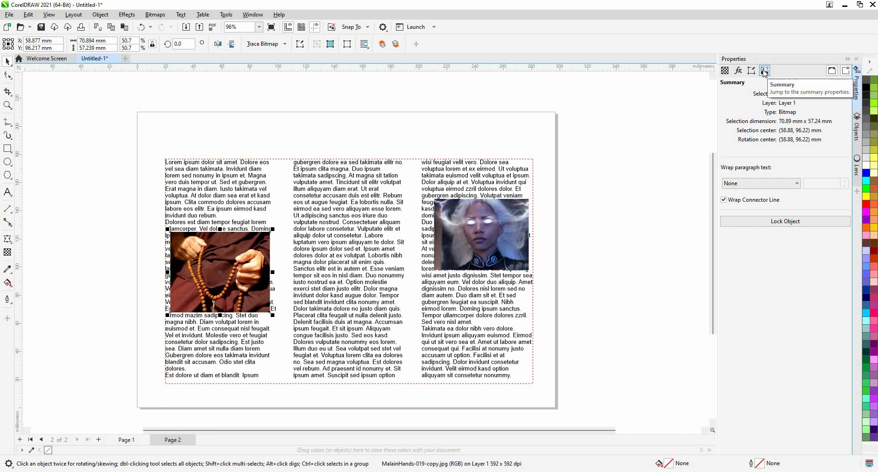
{"action": "left_click", "coordinate": [762, 187]}
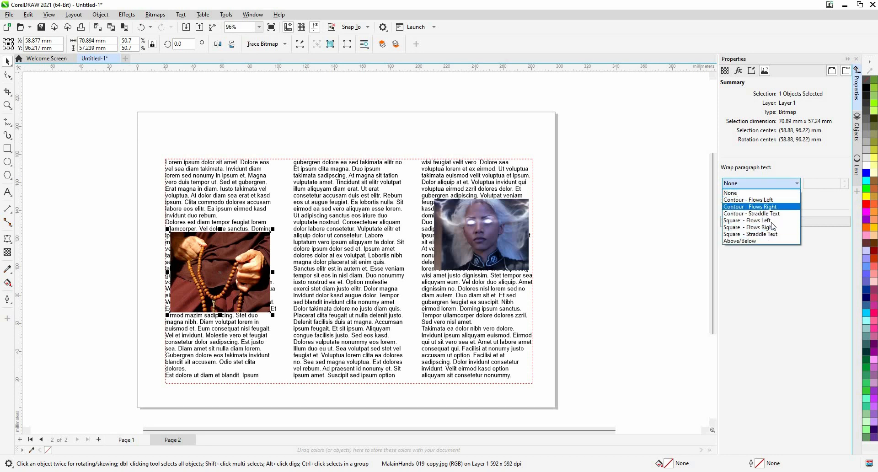
{"action": "left_click", "coordinate": [736, 207]}
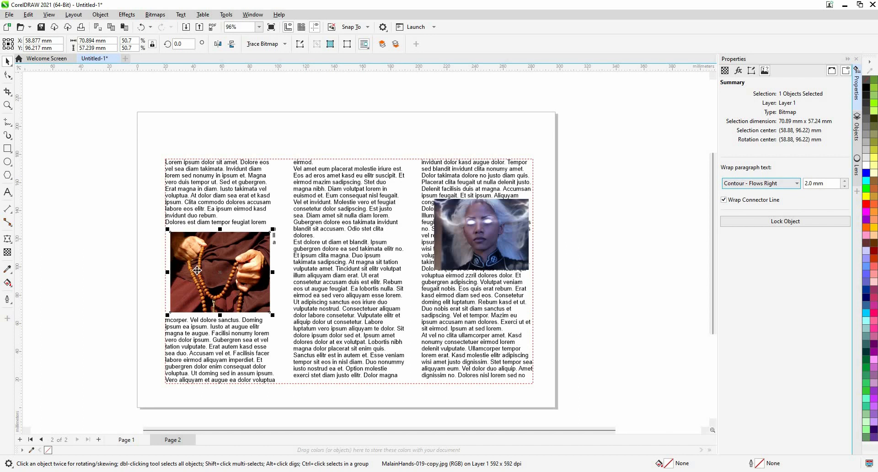
{"action": "left_click_drag", "start_coordinate": [175, 270], "coordinate": [138, 267]}
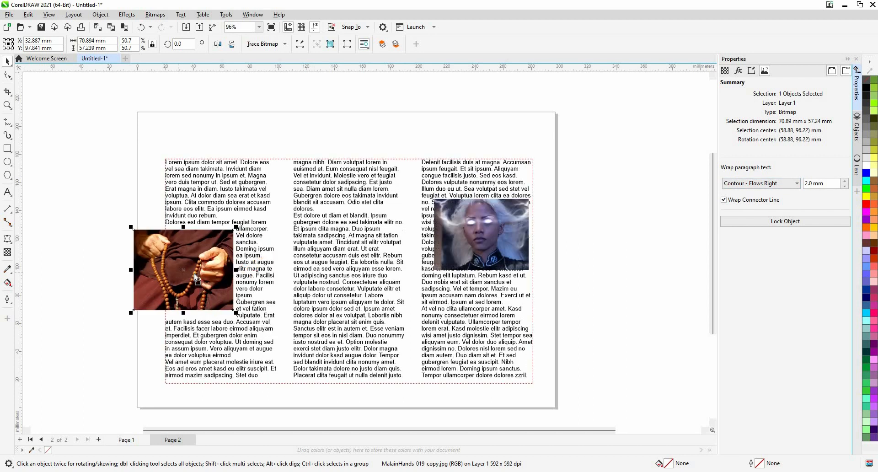
{"action": "left_click_drag", "start_coordinate": [209, 277], "coordinate": [196, 271]}
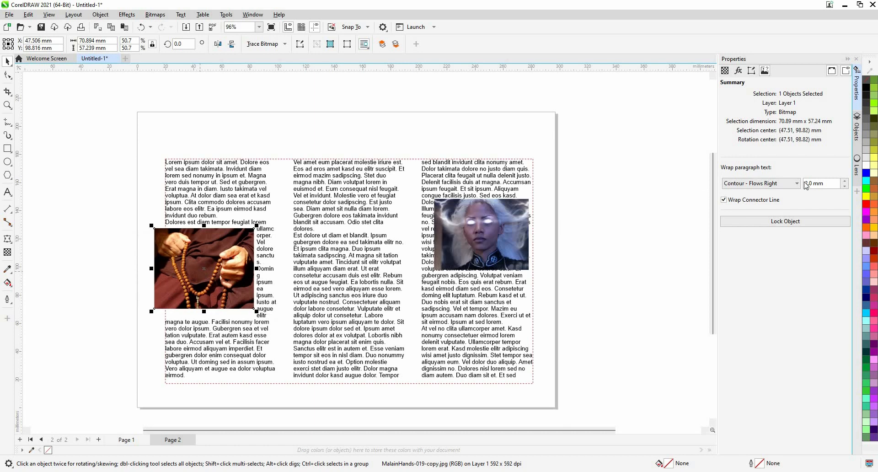
- Try increasing the beads image's text wrap offset to 3.1 mm, and return it to 2.0 mm
{"action": "left_click", "coordinate": [845, 181]}
{"action": "left_click", "coordinate": [845, 181]}
{"action": "left_click", "coordinate": [845, 181]}
{"action": "left_click", "coordinate": [845, 181]}
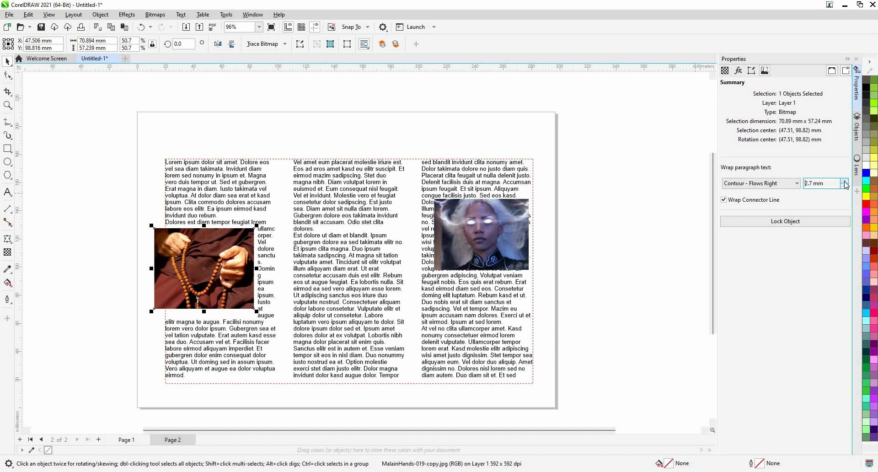
{"action": "left_click", "coordinate": [844, 182]}
{"action": "left_click", "coordinate": [845, 186]}
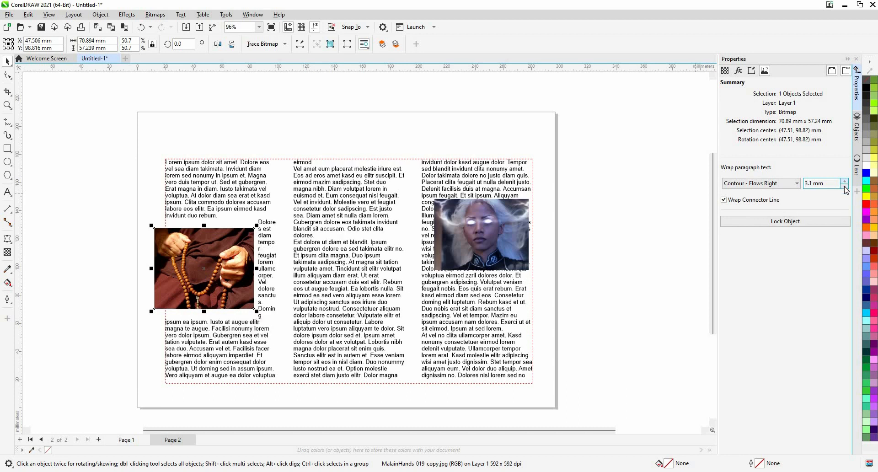
{"action": "left_click", "coordinate": [844, 187]}
{"action": "left_click", "coordinate": [845, 187]}
{"action": "left_click", "coordinate": [845, 187]}
{"action": "left_click", "coordinate": [845, 187]}
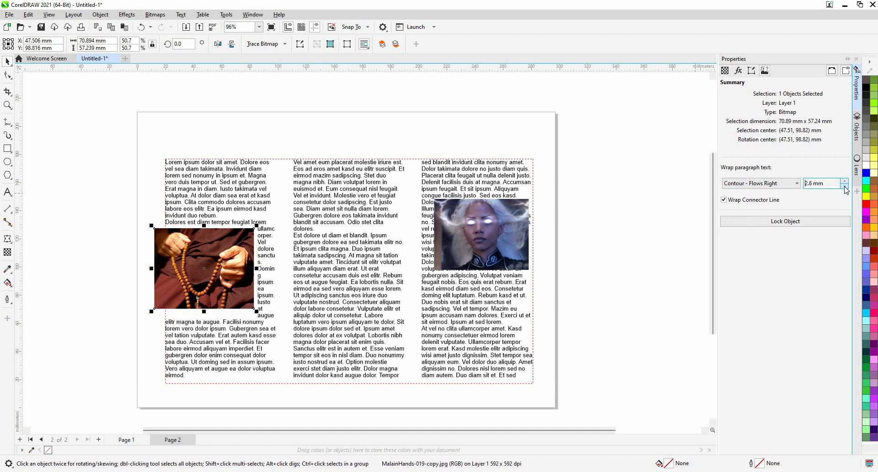
{"action": "left_click", "coordinate": [844, 187]}
{"action": "left_click", "coordinate": [844, 187]}
{"action": "left_click", "coordinate": [845, 187]}
{"action": "left_click", "coordinate": [844, 187]}
{"action": "left_click", "coordinate": [845, 187]}
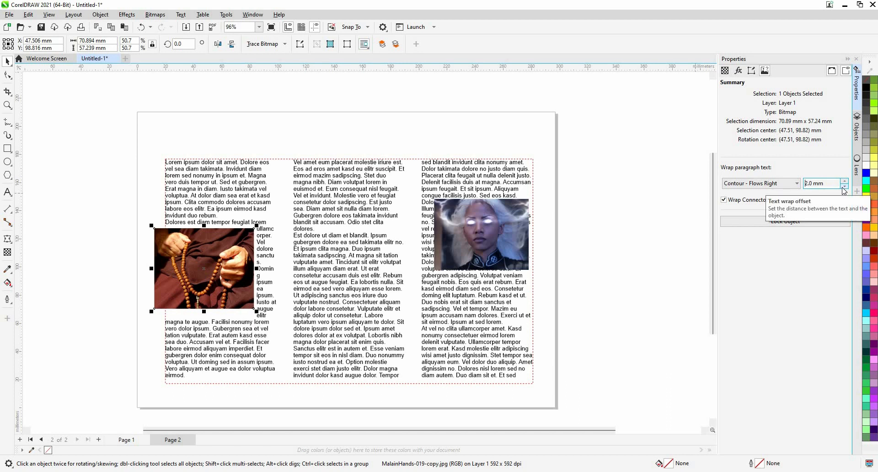
{"action": "left_click", "coordinate": [480, 229]}
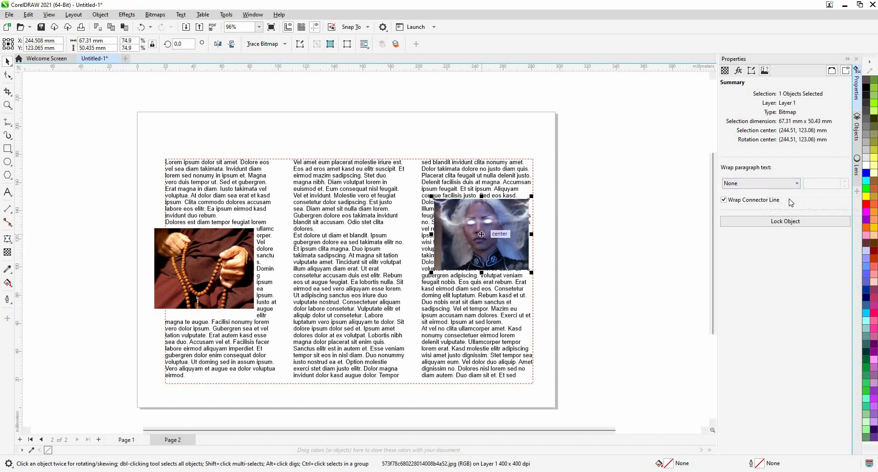
{"action": "left_click", "coordinate": [782, 184]}
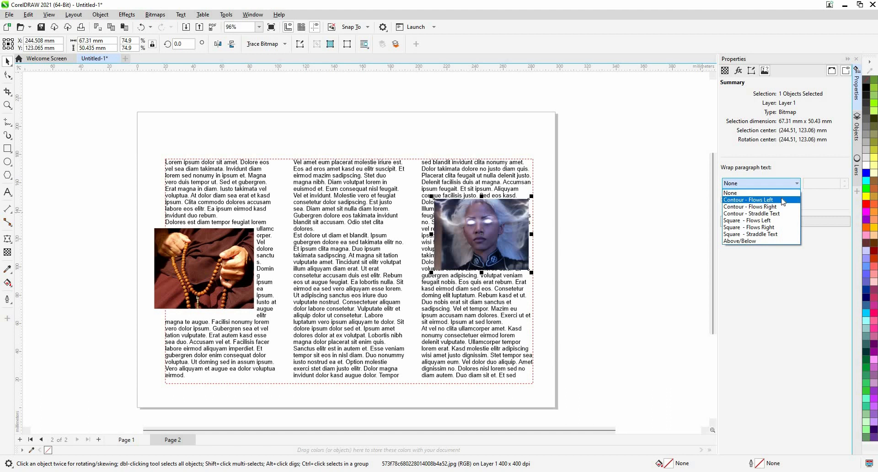
{"action": "left_click", "coordinate": [781, 199]}
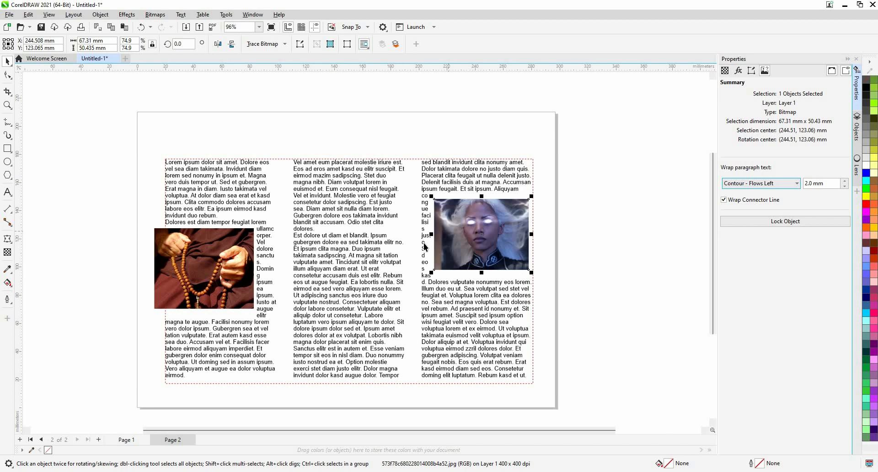
- Flow the overflowing paragraph text from page 2 into a linked frame about 261 × 160 mm on a new page 3
{"action": "scroll", "coordinate": [382, 284], "scroll_direction": "down", "scroll_amount": 1}
{"action": "left_click", "coordinate": [382, 284]}
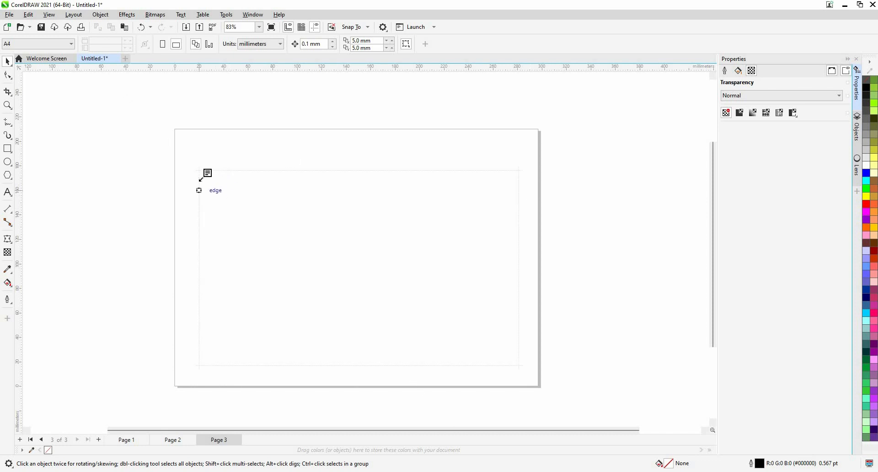
{"action": "left_click_drag", "start_coordinate": [199, 170], "coordinate": [519, 365]}
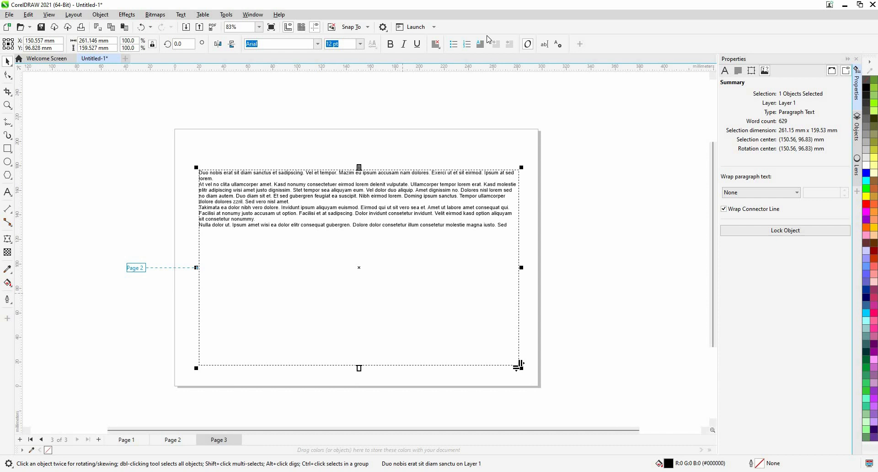
- Show the Layout toolbar and divide the page 3 text frame into three equal columns, maintaining the current frame width
{"action": "right_click", "coordinate": [585, 63]}
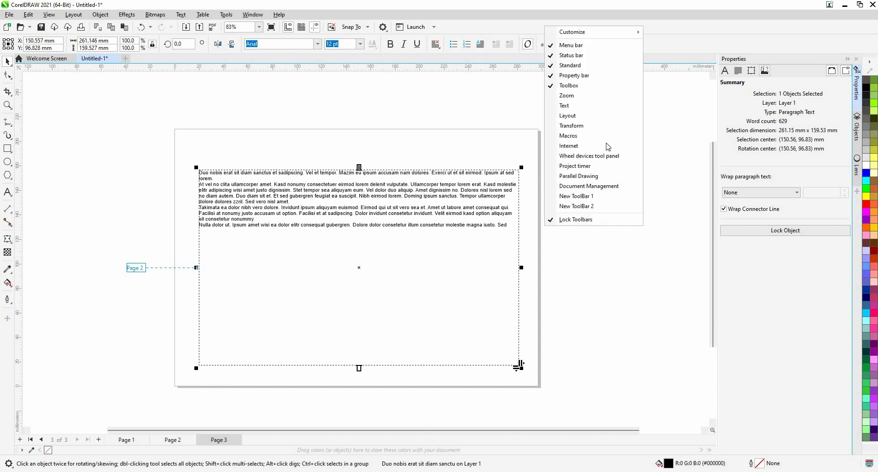
{"action": "left_click", "coordinate": [567, 116]}
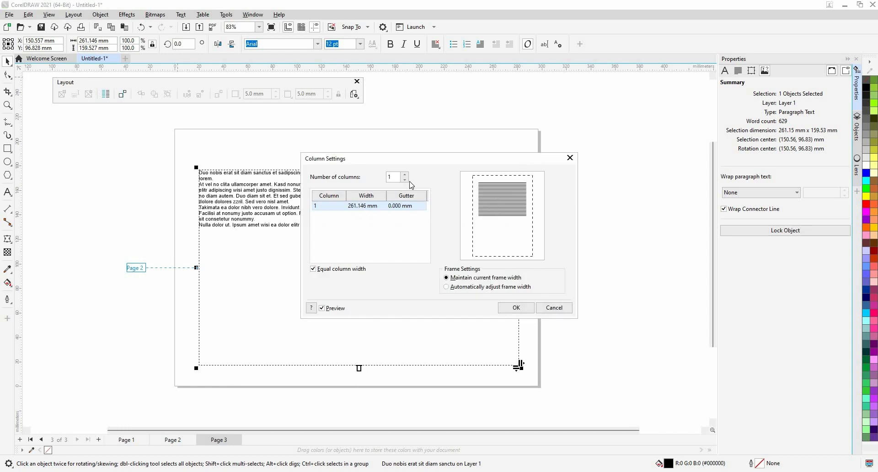
{"action": "left_click", "coordinate": [405, 174]}
{"action": "left_click", "coordinate": [405, 174]}
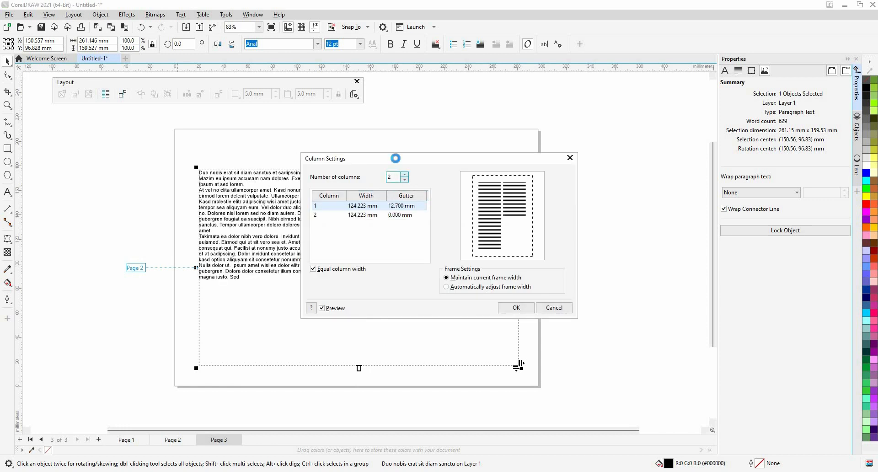
{"action": "left_click_drag", "start_coordinate": [394, 158], "coordinate": [573, 122]}
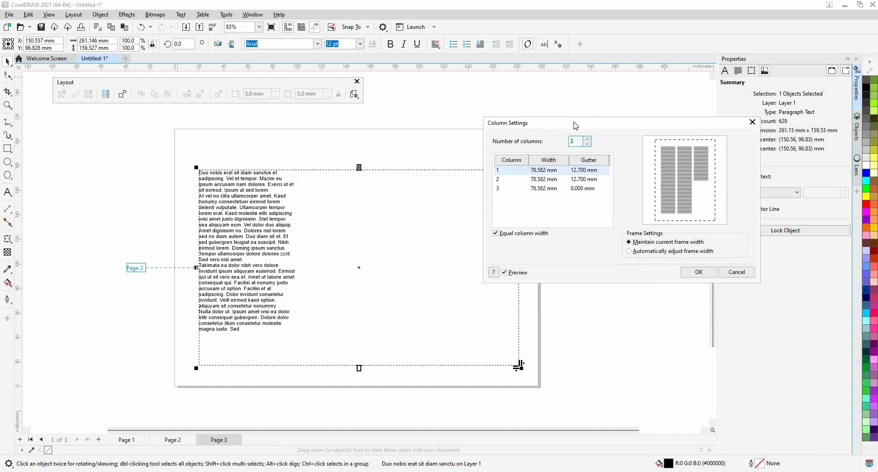
{"action": "left_click", "coordinate": [585, 143]}
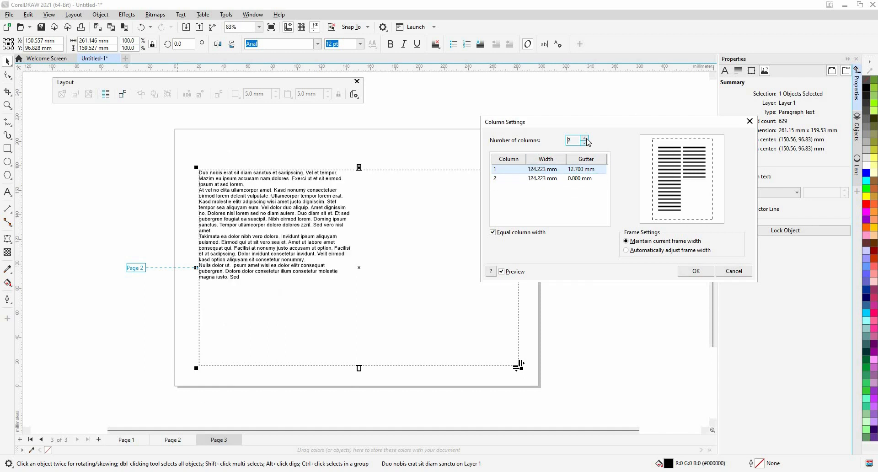
{"action": "left_click", "coordinate": [585, 138]}
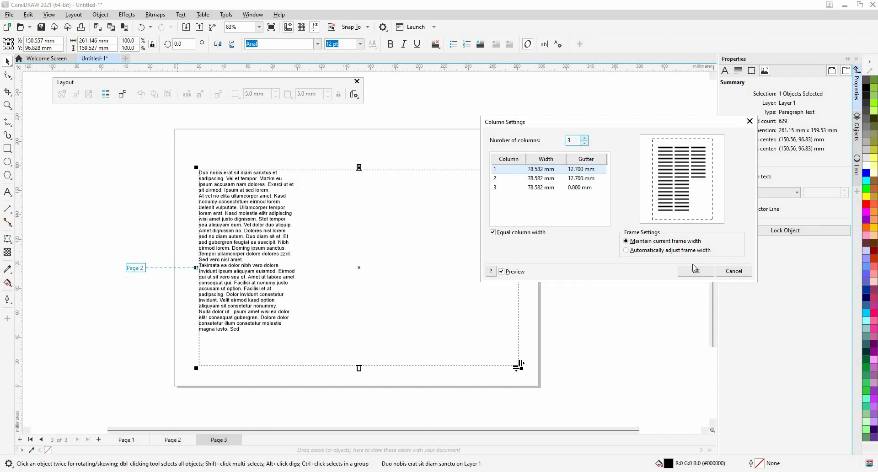
{"action": "left_click", "coordinate": [696, 271]}
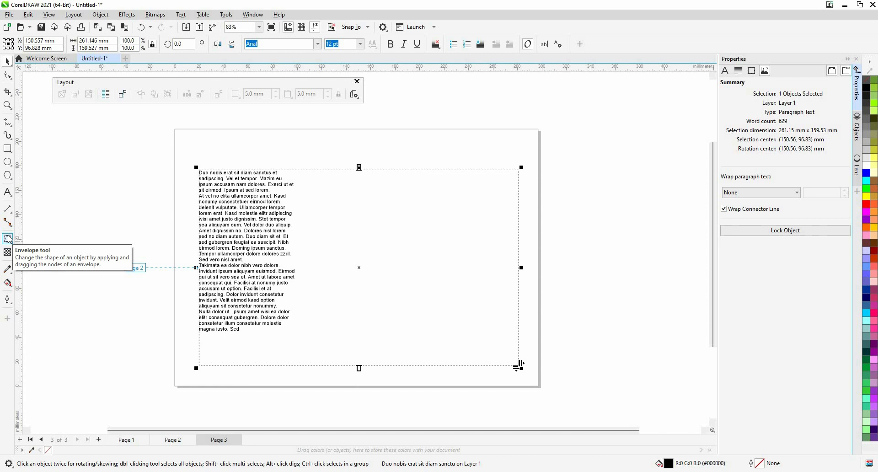
{"action": "double_click", "coordinate": [233, 239]}
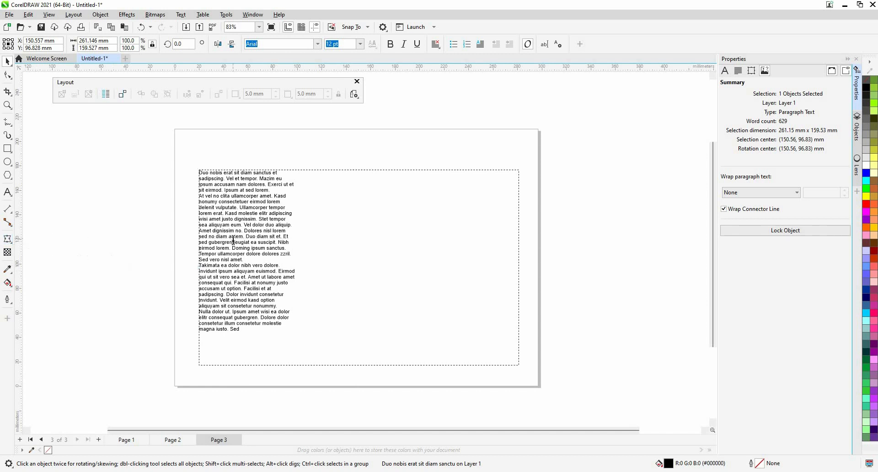
{"action": "key", "text": "ctrl+a"}
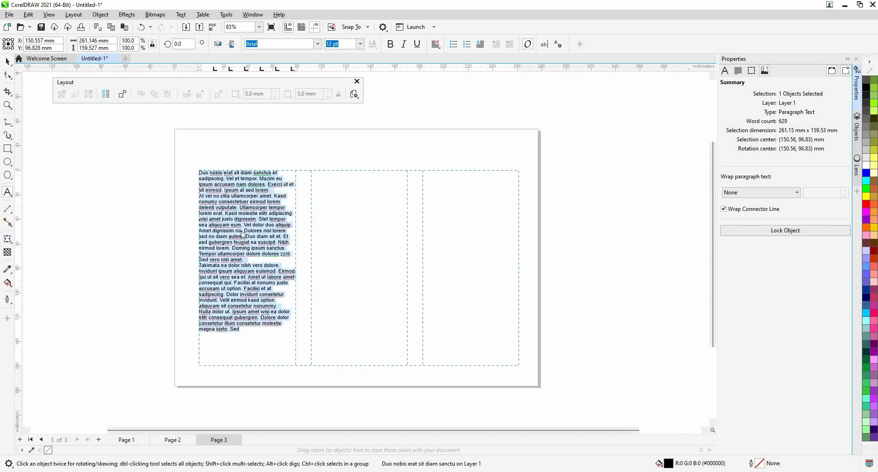
{"action": "right_click", "coordinate": [242, 232]}
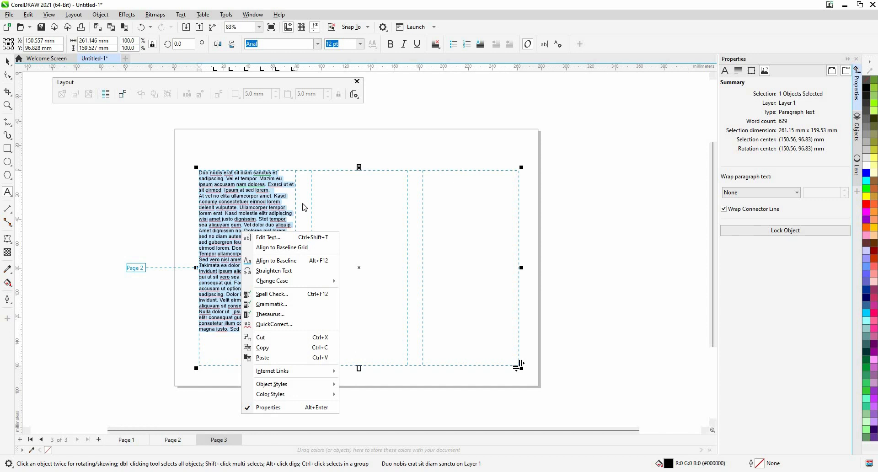
{"action": "left_click", "coordinate": [313, 192]}
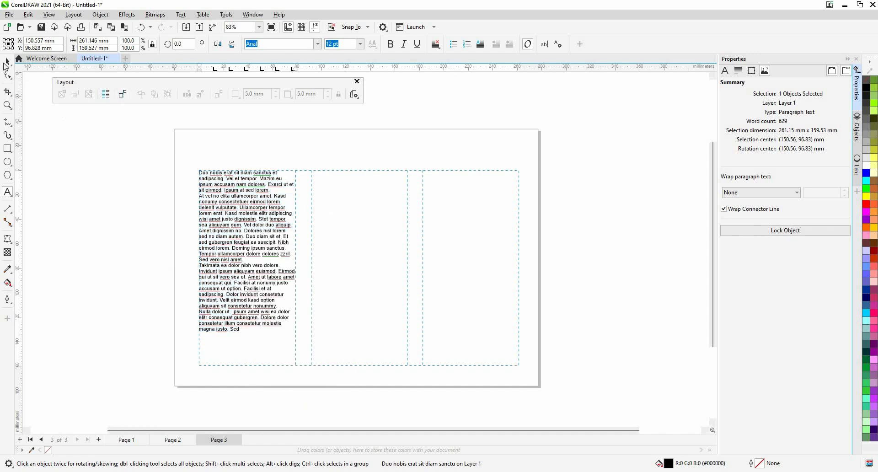
- Try Fit Text To Frame on the three-column paragraph text on page 3, and undo it
{"action": "left_click", "coordinate": [8, 61]}
{"action": "right_click", "coordinate": [308, 183]}
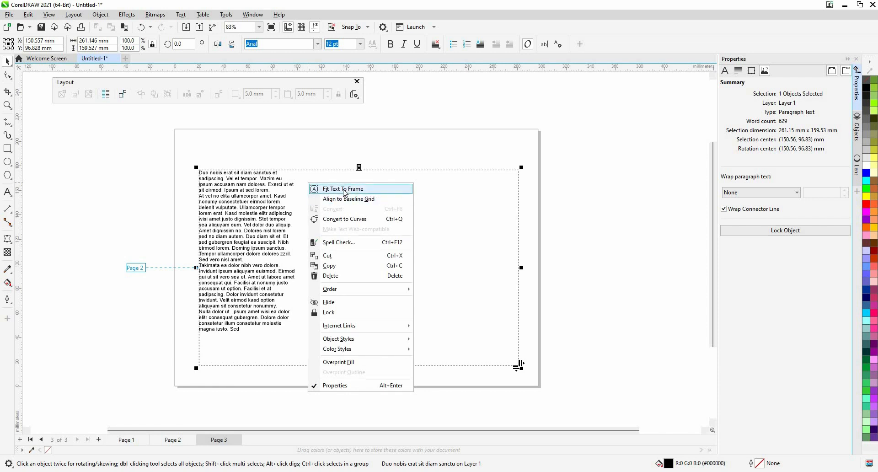
{"action": "left_click", "coordinate": [344, 188]}
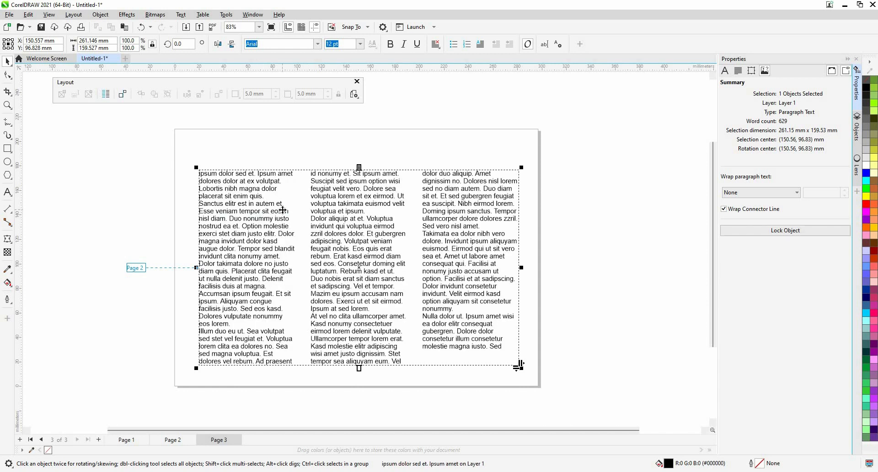
{"action": "key", "text": "ctrl+z"}
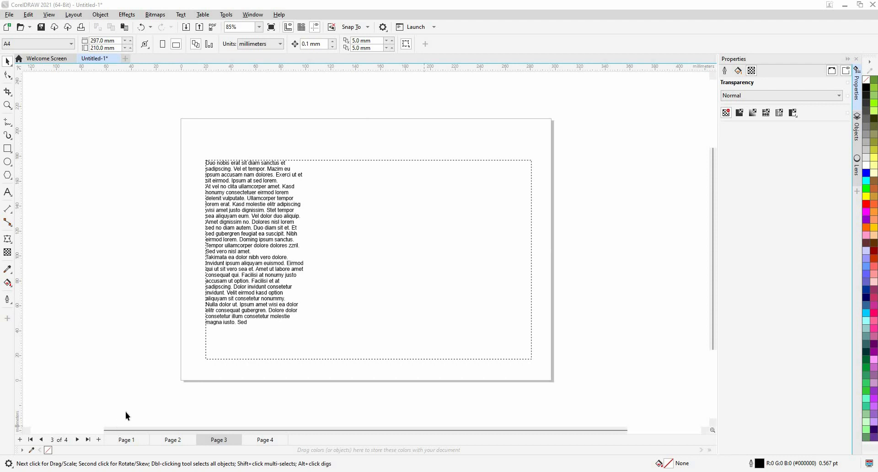
- Set the "Variable Font" artistic text on page 4 to the RobotoDelta variable font
{"action": "left_click", "coordinate": [261, 440]}
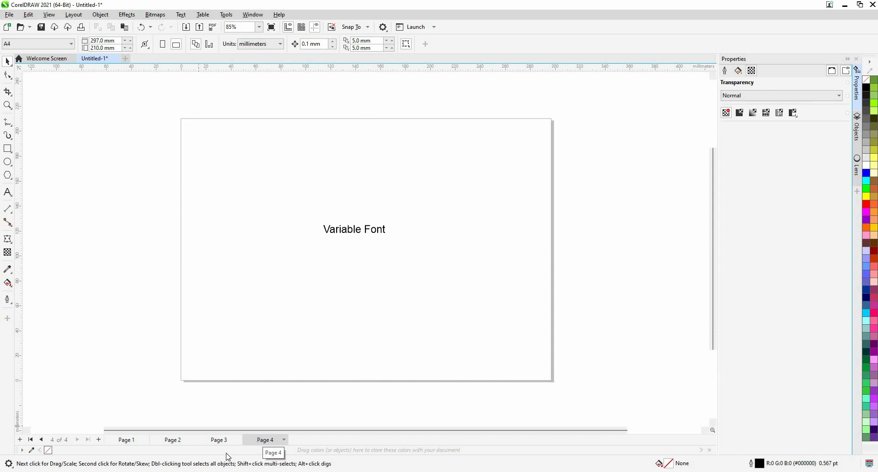
{"action": "left_click", "coordinate": [377, 244]}
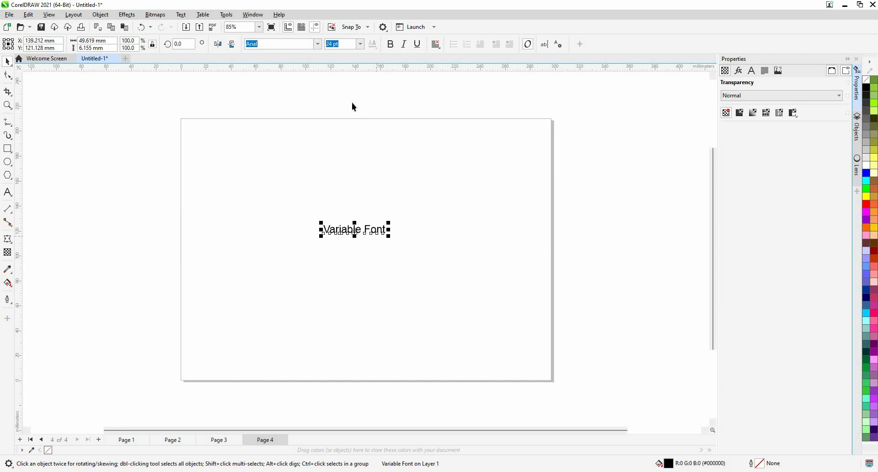
{"action": "left_click", "coordinate": [318, 45]}
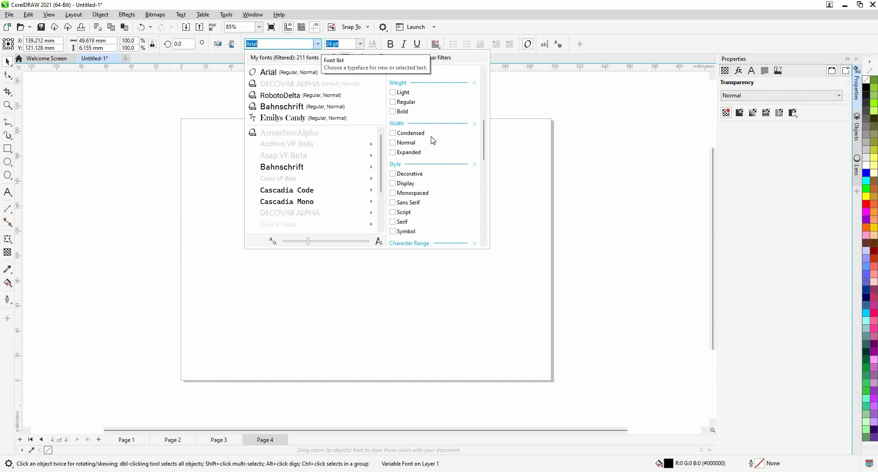
{"action": "scroll", "coordinate": [415, 131], "scroll_direction": "down", "scroll_amount": 1}
{"action": "scroll", "coordinate": [415, 132], "scroll_direction": "up", "scroll_amount": 2}
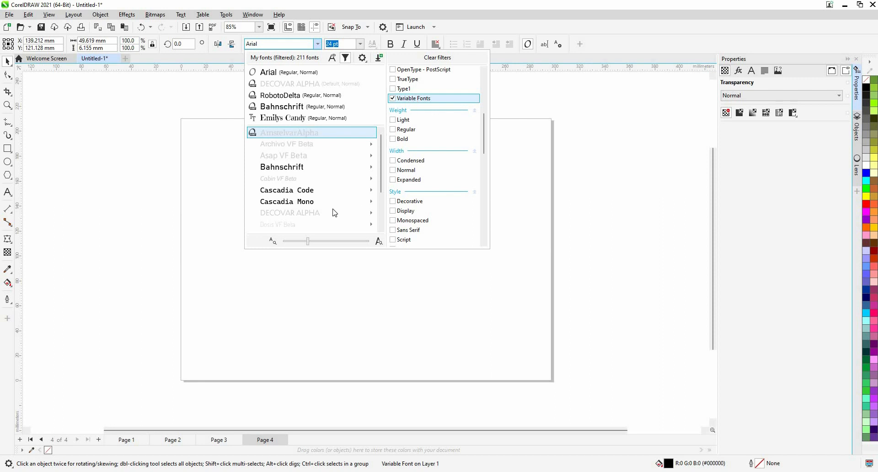
{"action": "scroll", "coordinate": [332, 208], "scroll_direction": "down", "scroll_amount": 2}
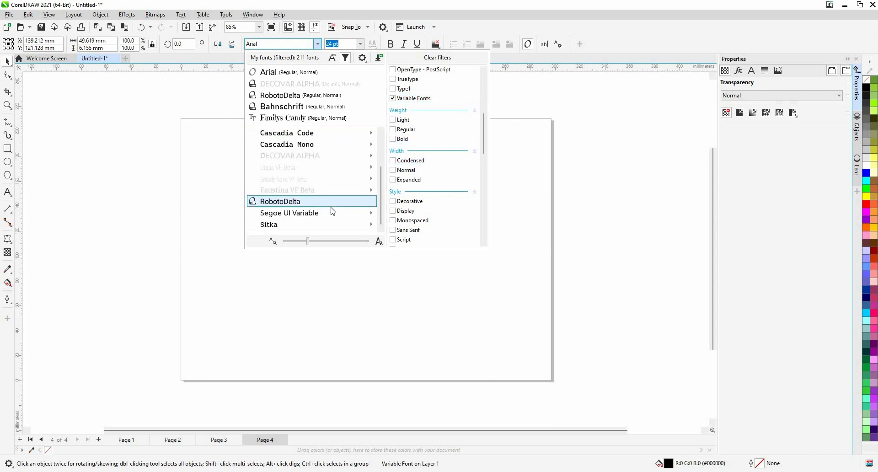
{"action": "scroll", "coordinate": [332, 211], "scroll_direction": "up", "scroll_amount": 1}
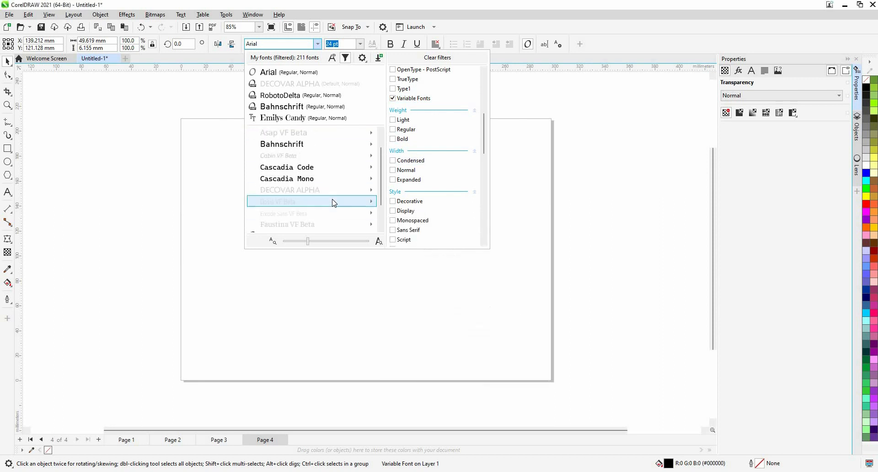
{"action": "mouse_move", "coordinate": [334, 203]}
{"action": "scroll", "coordinate": [334, 203], "scroll_direction": "down", "scroll_amount": 1}
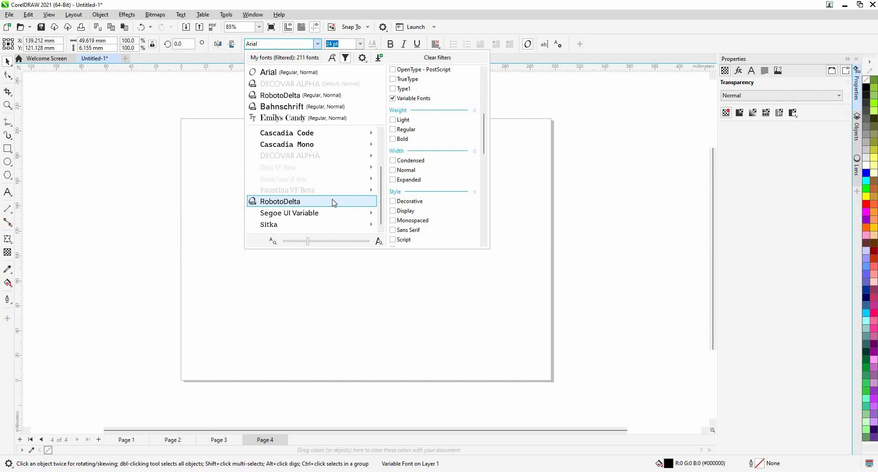
{"action": "left_click", "coordinate": [334, 201]}
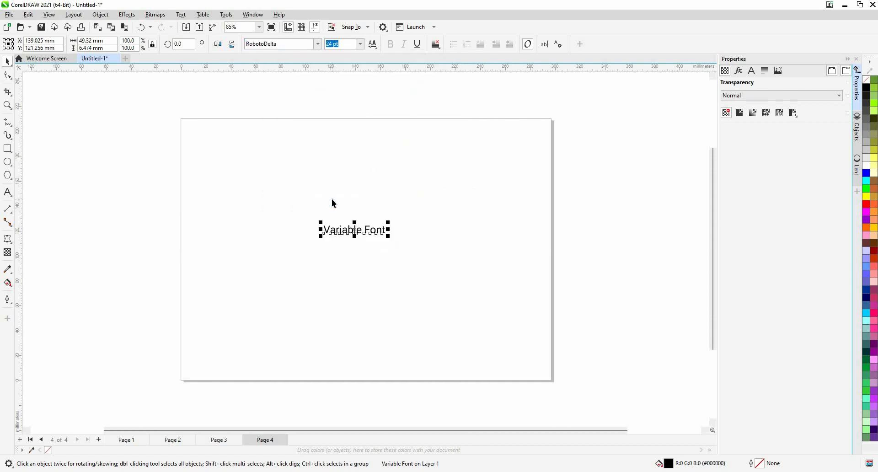
- Move the "Variable Font" text to the upper-left area of page 4, centred at about X 47 mm, Y 166 mm
{"action": "left_click", "coordinate": [377, 47]}
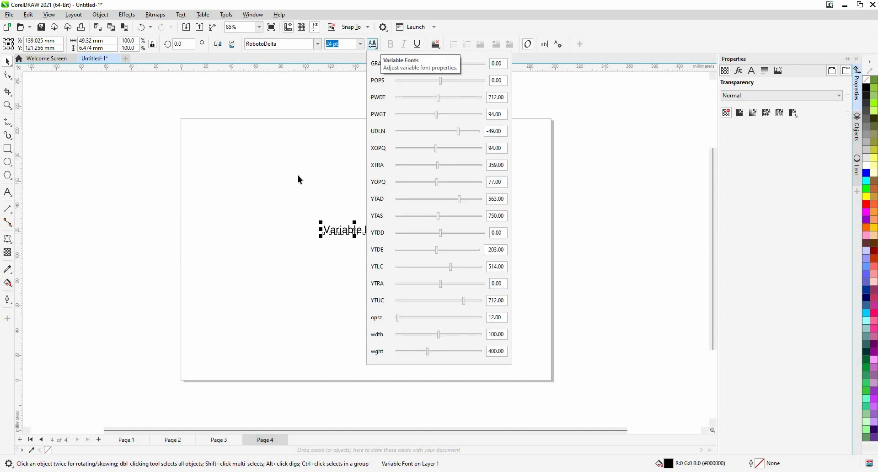
{"action": "left_click", "coordinate": [354, 229]}
{"action": "left_click_drag", "start_coordinate": [324, 224], "coordinate": [235, 182]}
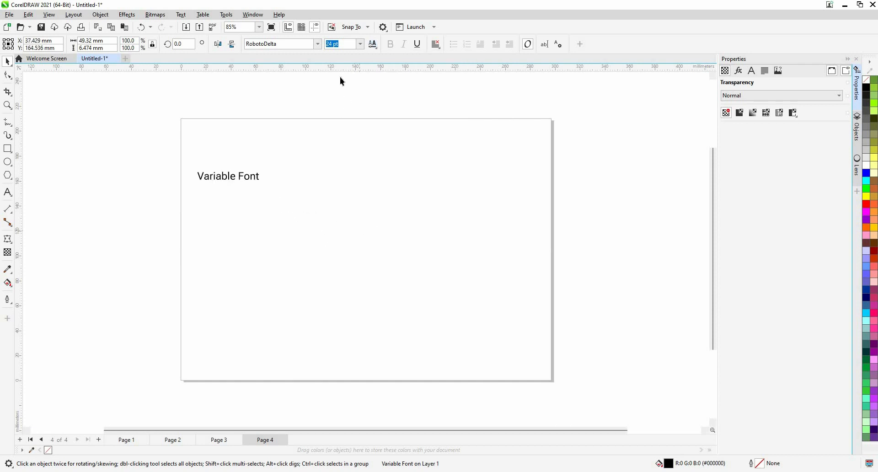
- Set the text's variable font properties to about GRAD 0.90, POPS 0.99, PWDT 740.30 and PWGT 148.88
{"action": "left_click", "coordinate": [376, 46]}
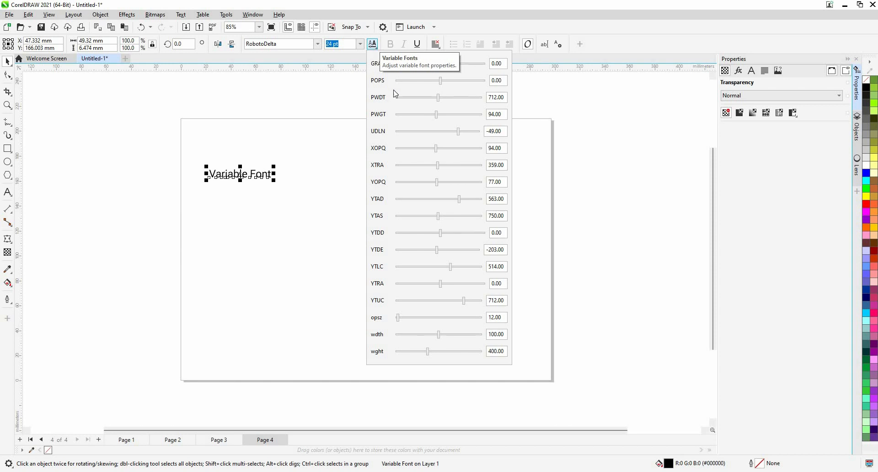
{"action": "left_click", "coordinate": [437, 64]}
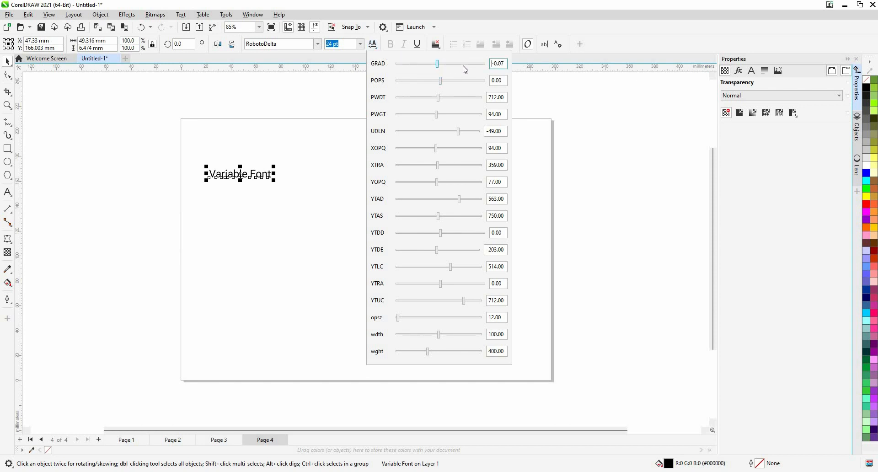
{"action": "left_click", "coordinate": [476, 65]}
{"action": "left_click_drag", "start_coordinate": [467, 78], "coordinate": [463, 83]}
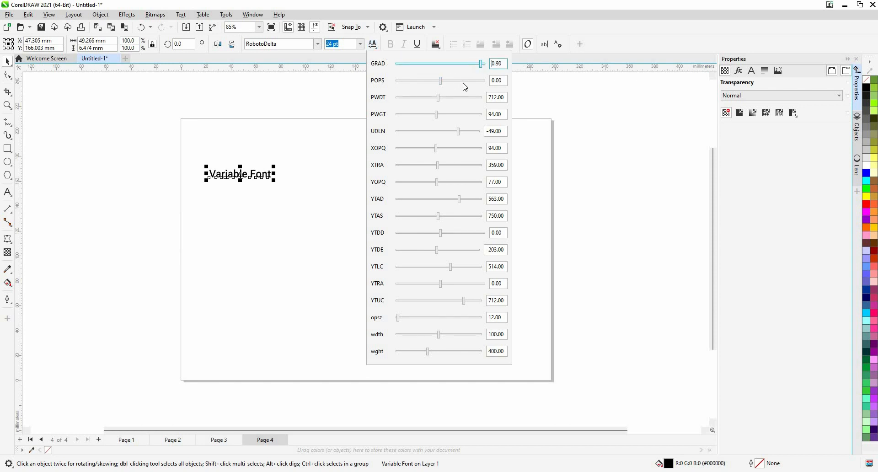
{"action": "left_click", "coordinate": [484, 81]}
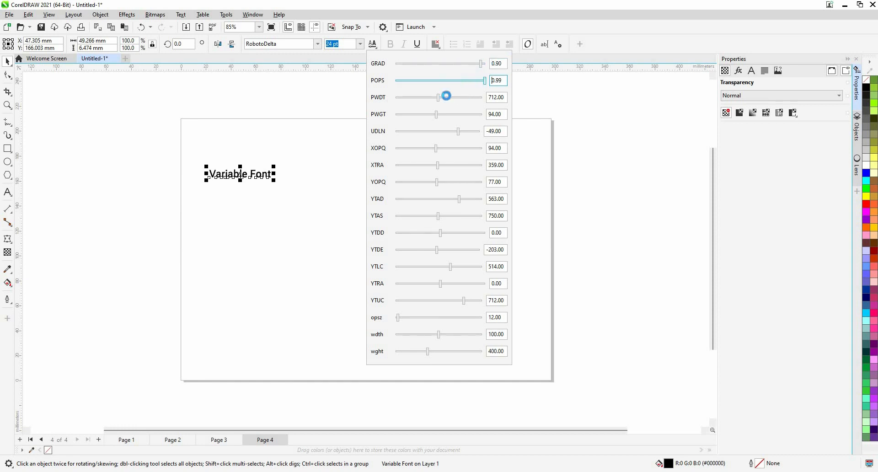
{"action": "left_click", "coordinate": [446, 98]}
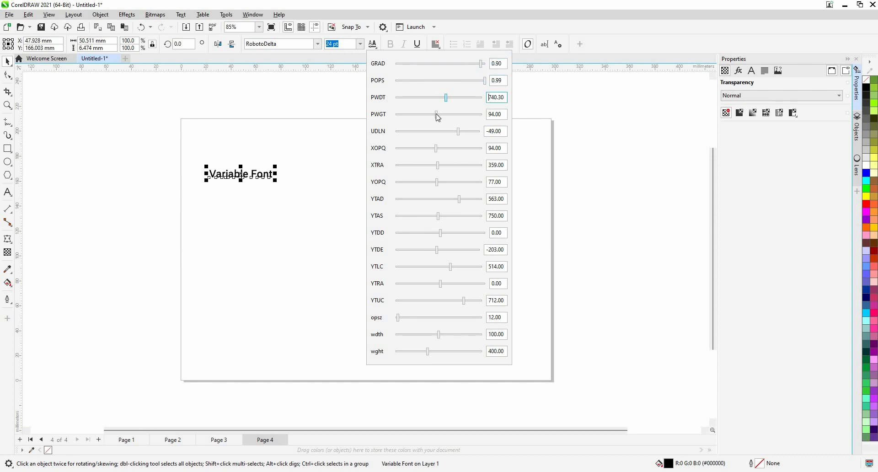
{"action": "left_click", "coordinate": [481, 118]}
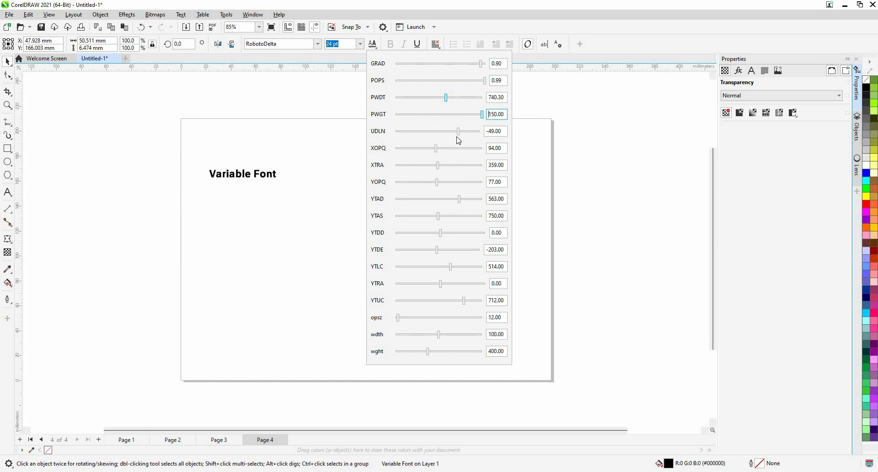
- Set the text's variable font properties to about UDLN -22.26, XOPQ 149.52, XTRA 468.11, YOPQ 100.59 and YTAS 833.39
{"action": "left_click", "coordinate": [469, 131]}
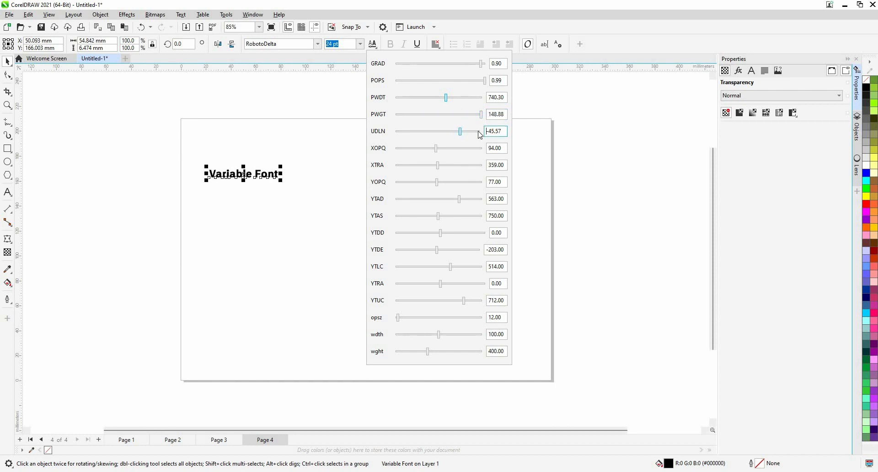
{"action": "left_click", "coordinate": [470, 148]}
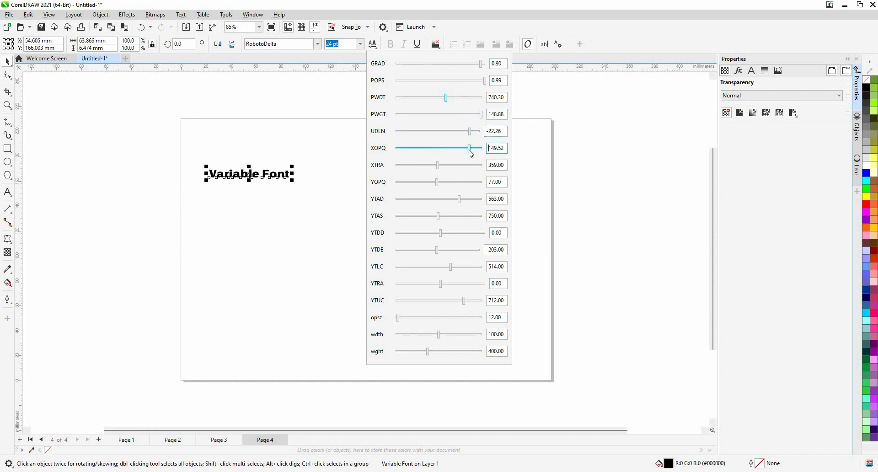
{"action": "left_click", "coordinate": [469, 165]}
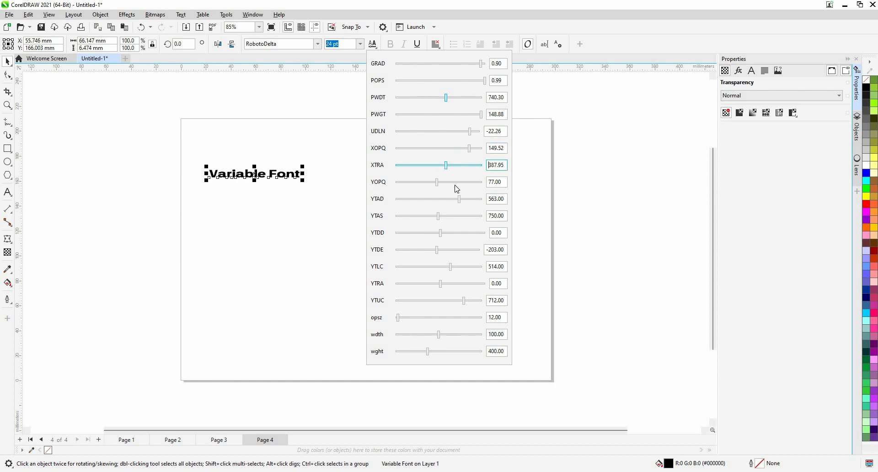
{"action": "left_click", "coordinate": [470, 182]}
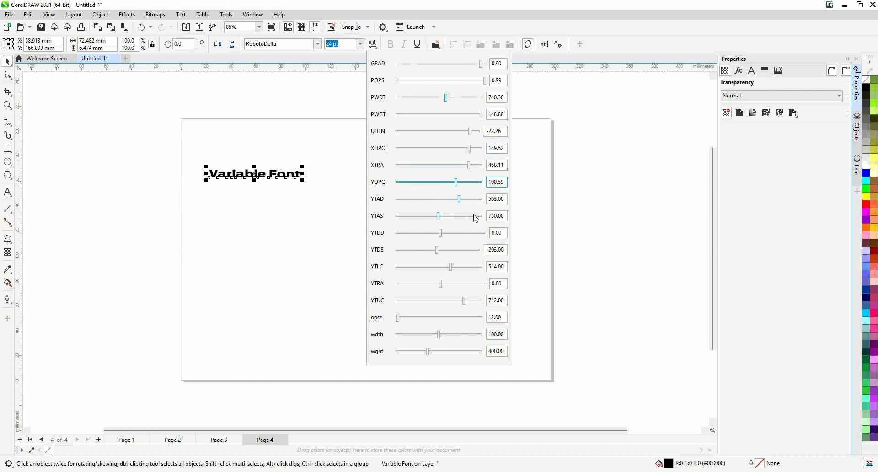
{"action": "left_click", "coordinate": [476, 216]}
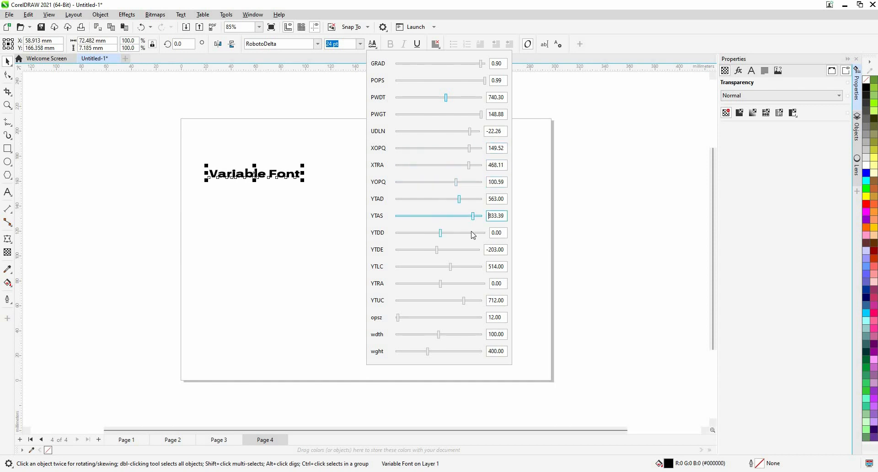
- Set the text's variable font properties to about YTDD 0.68, YTDE -127.25, YTLC 544.74, YTRA 0.33 and YTUC 746.50
{"action": "left_click", "coordinate": [469, 233]}
{"action": "left_click", "coordinate": [467, 249]}
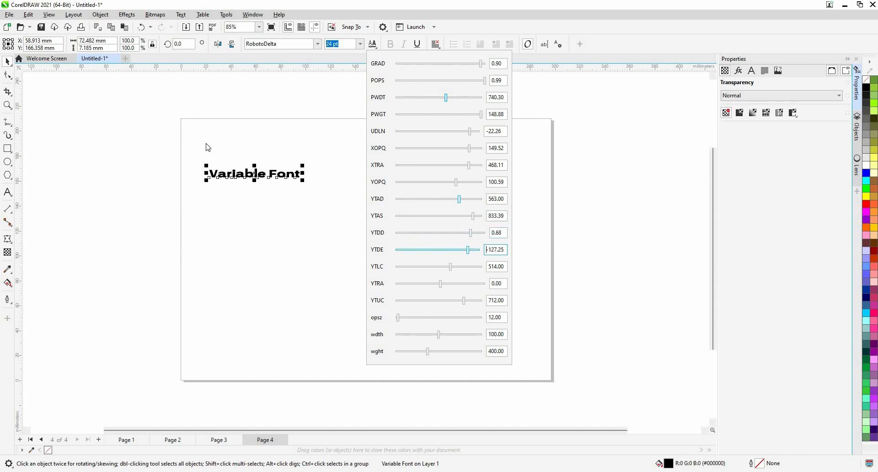
{"action": "left_click", "coordinate": [467, 267]}
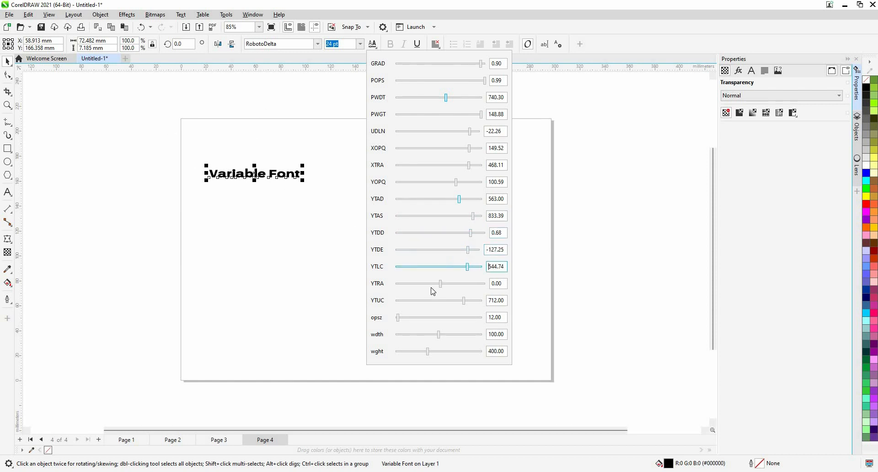
{"action": "left_click", "coordinate": [456, 284]}
{"action": "left_click", "coordinate": [478, 300]}
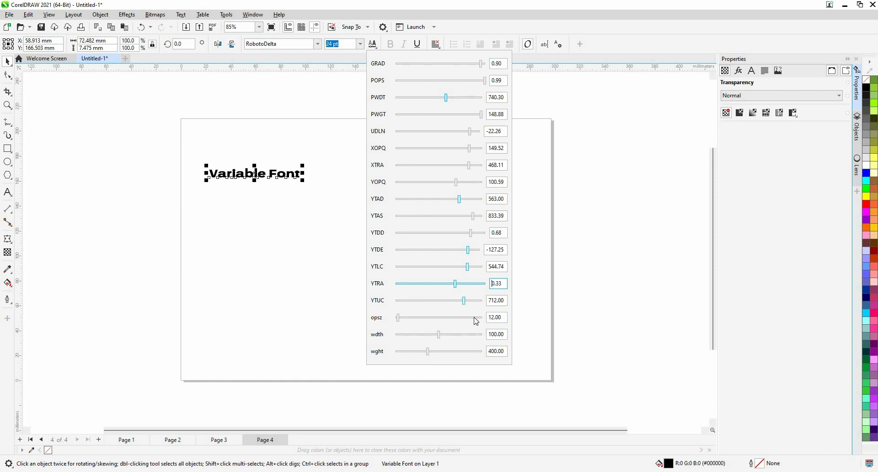
- Set the text's variable font properties to about opsz 69.88, wdth 114.15 and wght 586.77
{"action": "left_click", "coordinate": [476, 318]}
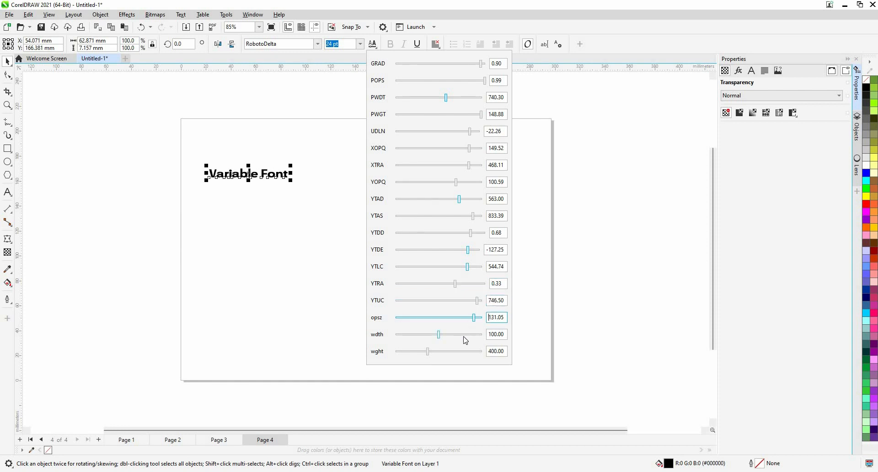
{"action": "left_click", "coordinate": [463, 334]}
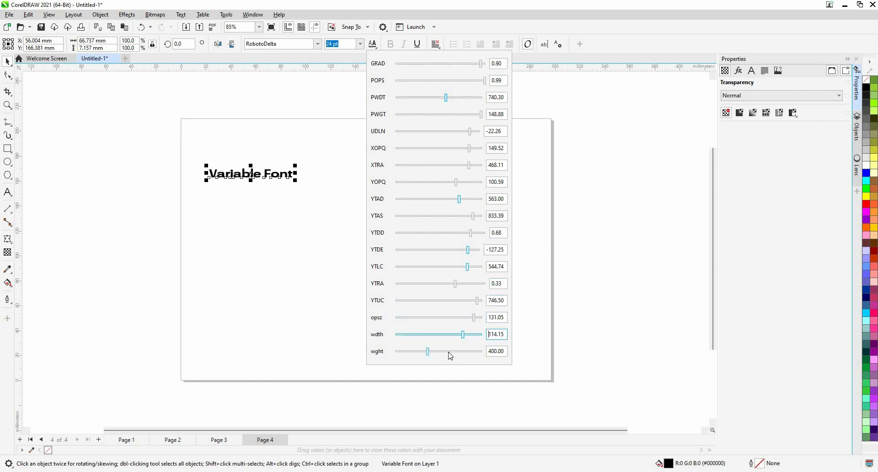
{"action": "left_click", "coordinate": [448, 352]}
{"action": "left_click", "coordinate": [441, 318]}
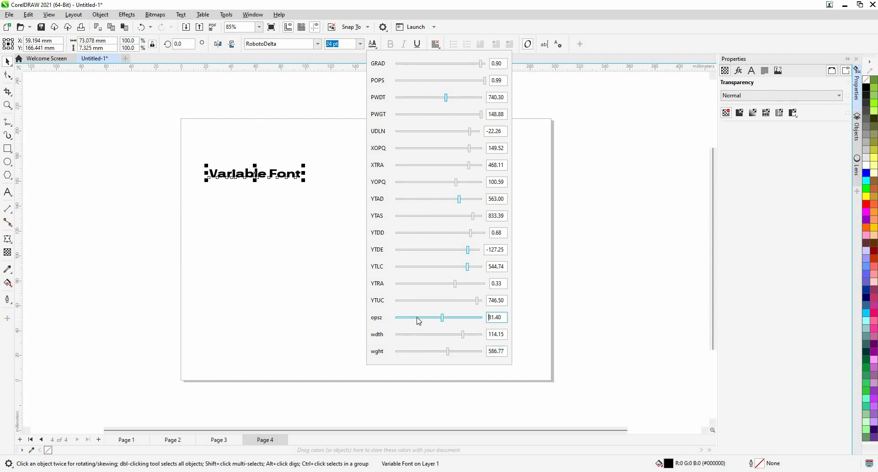
{"action": "left_click", "coordinate": [419, 320]}
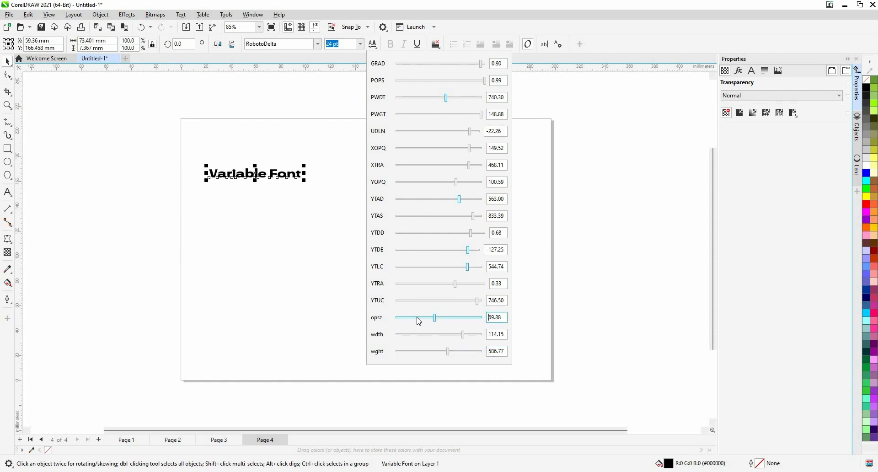
- Change the "Variable Font" text on page 4 to the Decovar Alpha variable font
{"action": "left_click", "coordinate": [319, 45]}
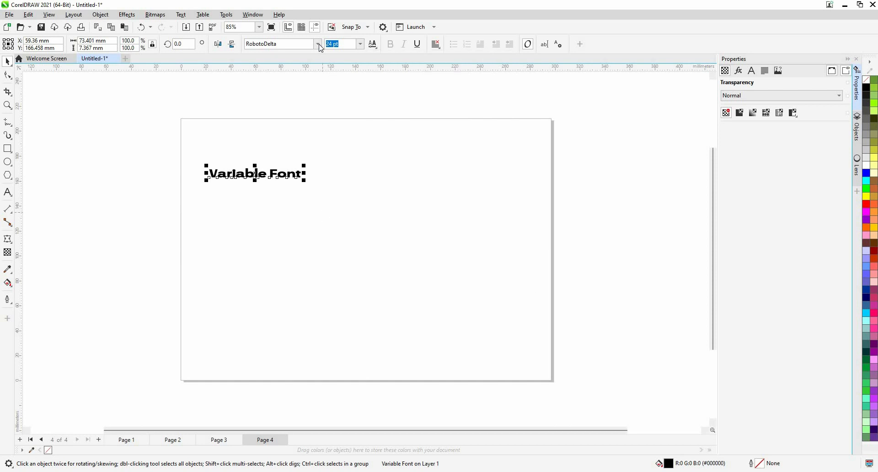
{"action": "left_click", "coordinate": [317, 43]}
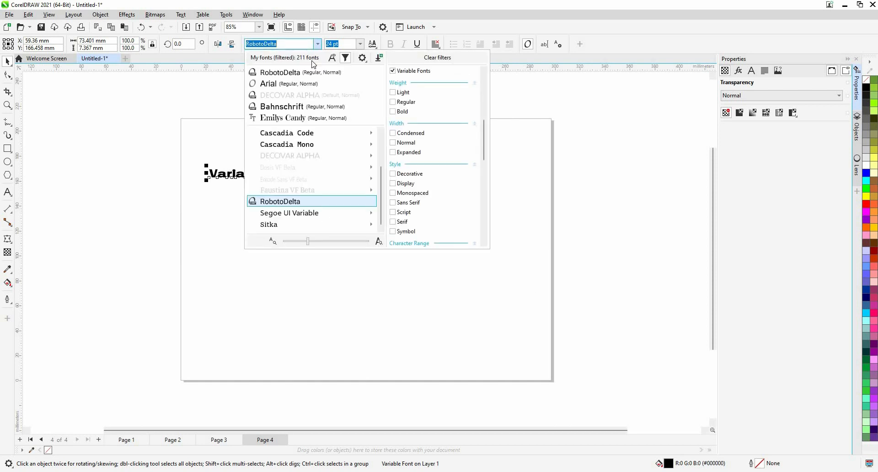
{"action": "left_click", "coordinate": [309, 95]}
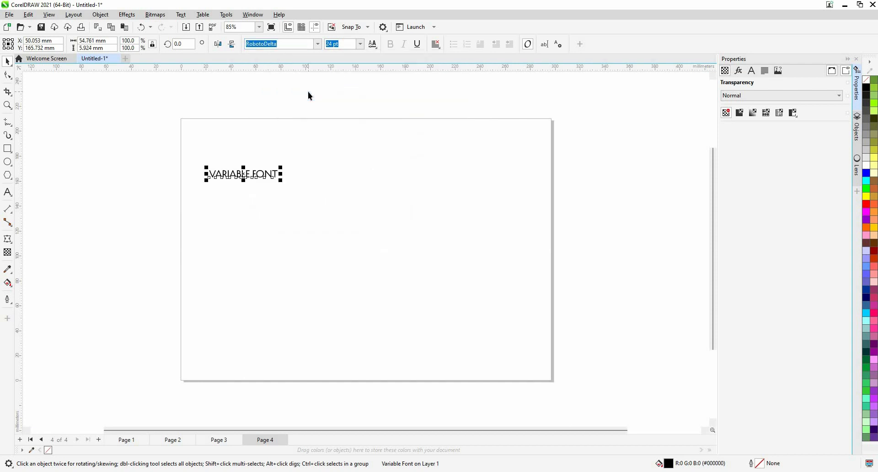
{"action": "left_click", "coordinate": [262, 176]}
{"action": "left_click", "coordinate": [263, 176]}
- Set the Decovar Alpha text's variable properties to about Rounded 934.43 and Rounded Slab 814.21
{"action": "left_click", "coordinate": [373, 44]}
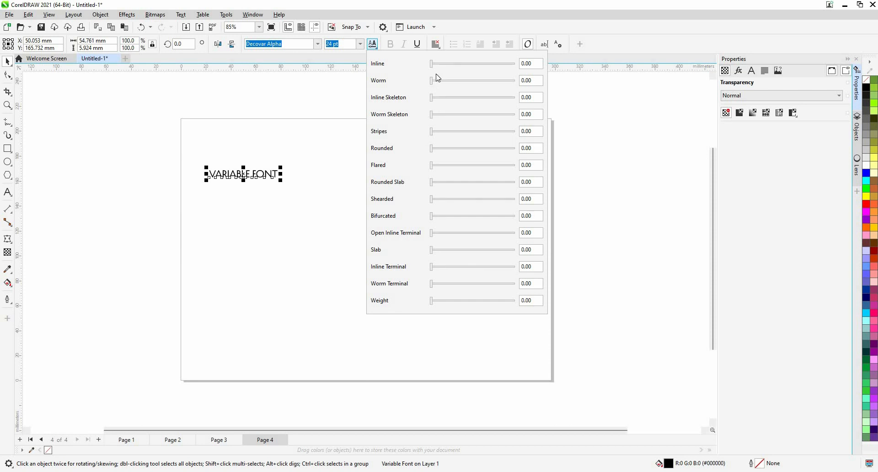
{"action": "left_click_drag", "start_coordinate": [433, 148], "coordinate": [511, 154]}
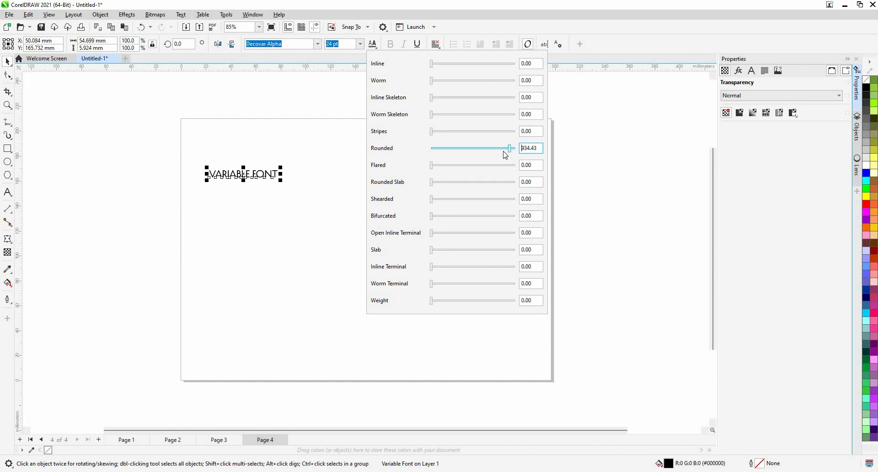
{"action": "left_click_drag", "start_coordinate": [438, 184], "coordinate": [485, 182]}
- Set the "Variable Font" text's size to 48 pt
{"action": "left_click", "coordinate": [360, 44]}
{"action": "left_click", "coordinate": [360, 44]}
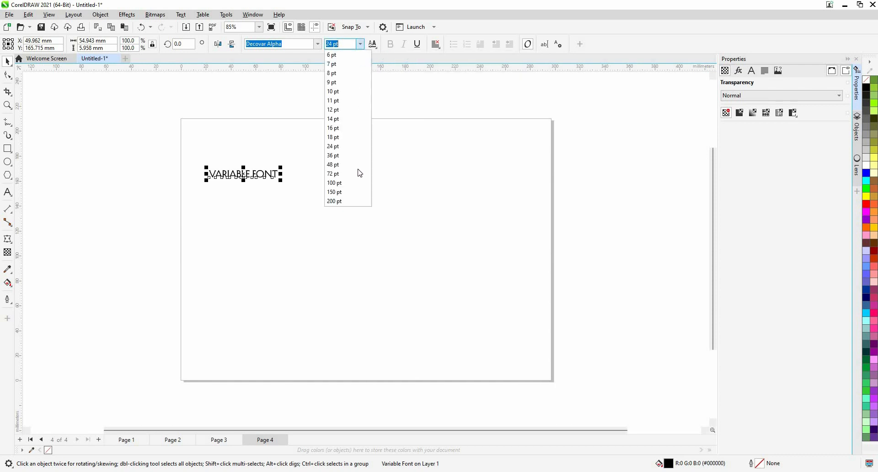
{"action": "left_click", "coordinate": [357, 167]}
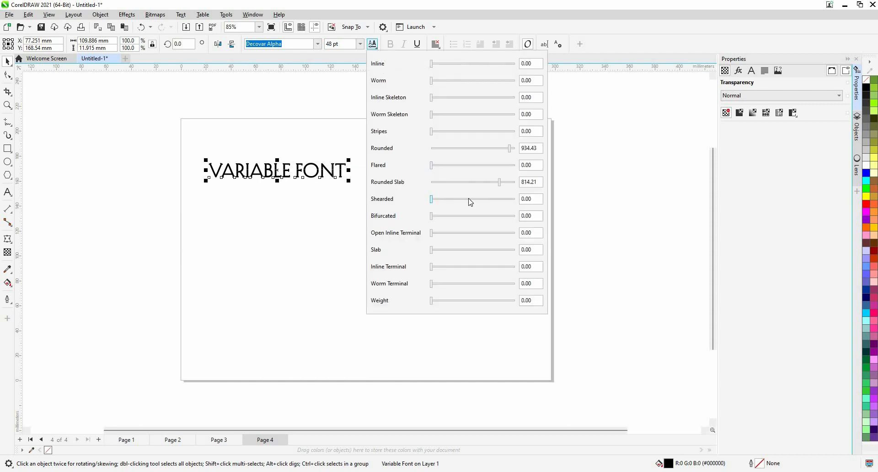
- Set the text's variable font properties to about Shearded 76.50 and Bifurcated 300.55
{"action": "left_click", "coordinate": [469, 199]}
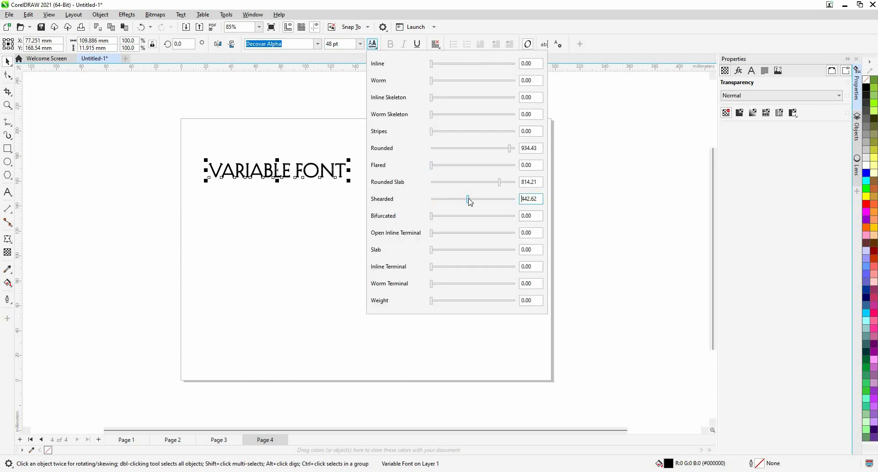
{"action": "left_click", "coordinate": [438, 199]}
{"action": "left_click", "coordinate": [510, 216]}
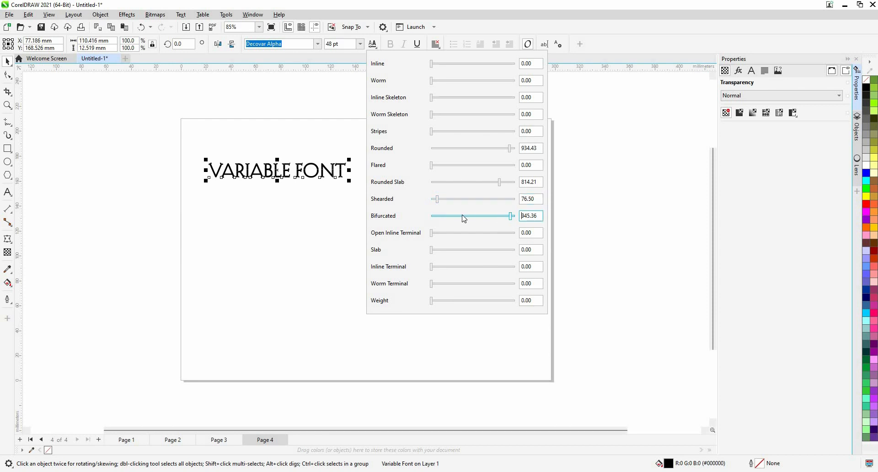
{"action": "left_click", "coordinate": [458, 216]}
- Set the text's Slab variable font property to about 60.11
{"action": "left_click", "coordinate": [293, 153]}
{"action": "scroll", "coordinate": [320, 147], "scroll_direction": "up", "scroll_amount": 4}
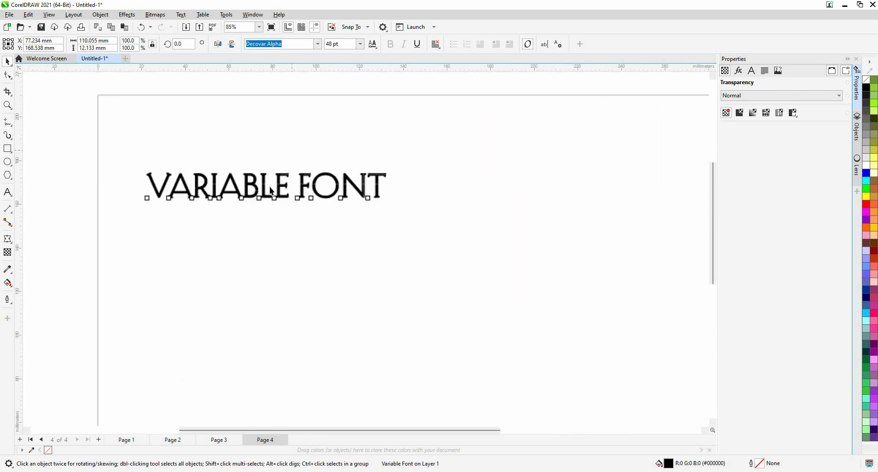
{"action": "left_click", "coordinate": [373, 44]}
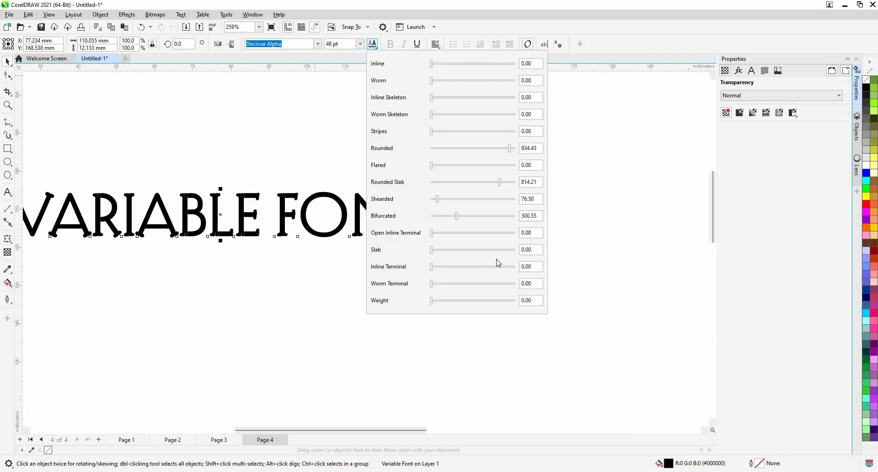
{"action": "left_click", "coordinate": [497, 250]}
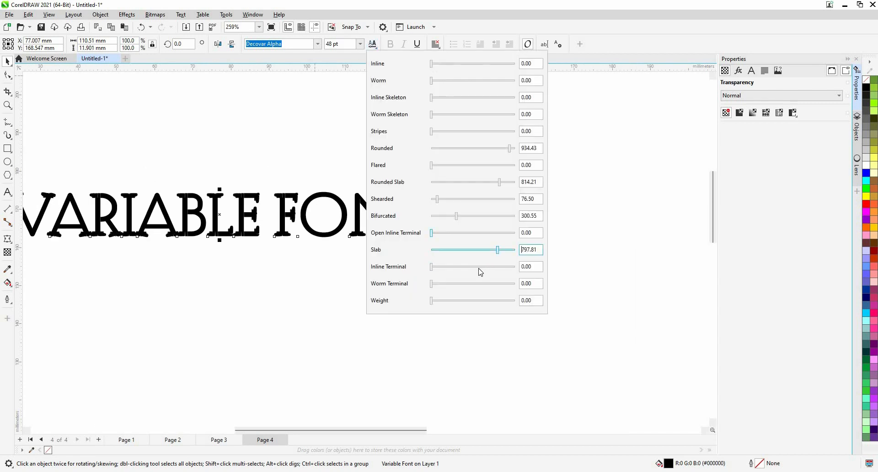
{"action": "left_click", "coordinate": [436, 251]}
{"action": "left_click", "coordinate": [437, 250]}
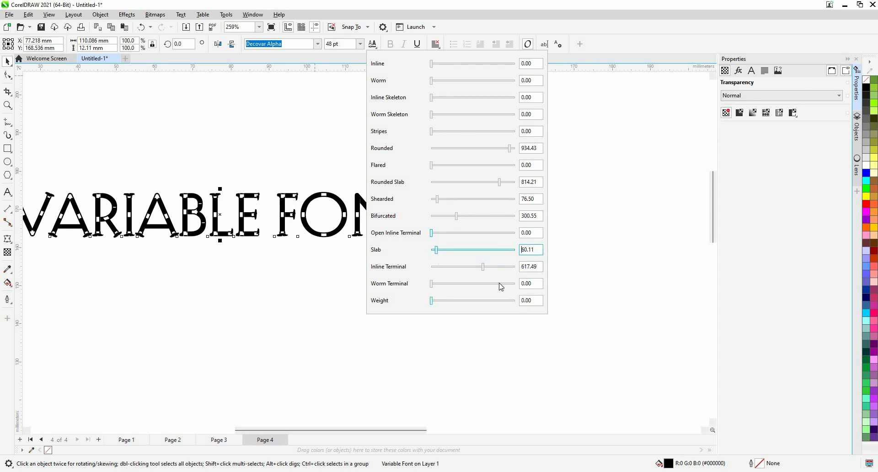
- Set the text's variable font properties to about Inline Terminal 54.64, Worm Terminal 65.57 and Weight 109.29
{"action": "left_click", "coordinate": [499, 284]}
{"action": "left_click", "coordinate": [435, 266]}
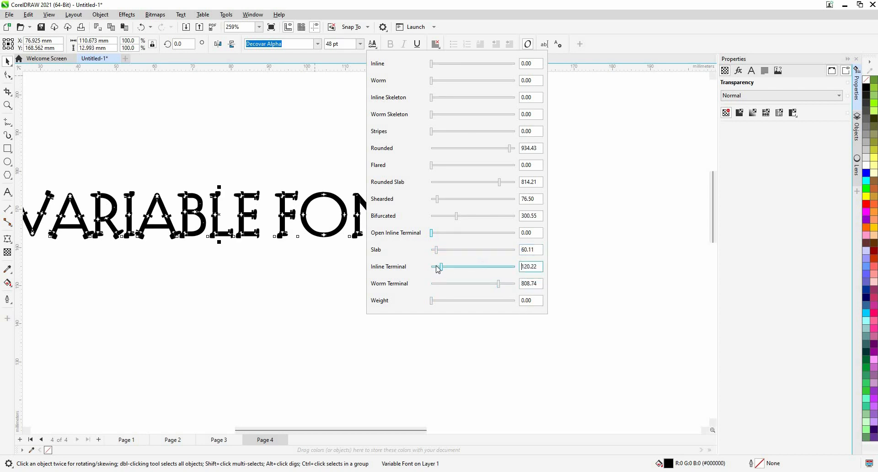
{"action": "left_click", "coordinate": [501, 302]}
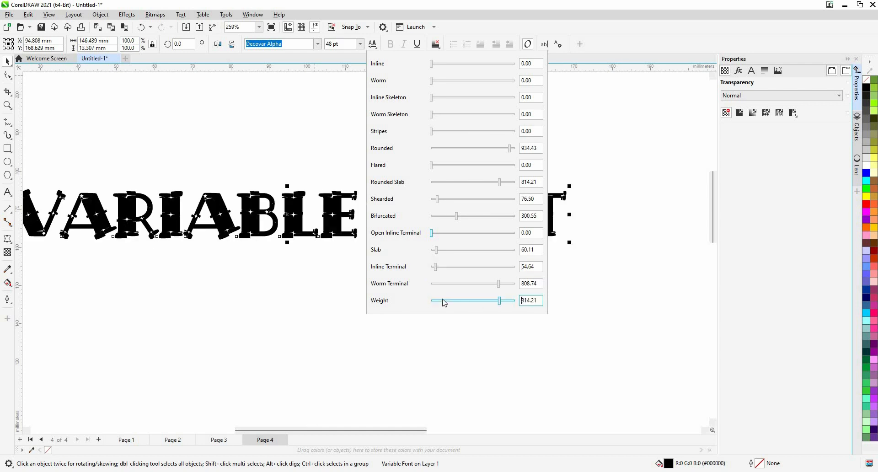
{"action": "left_click", "coordinate": [439, 300]}
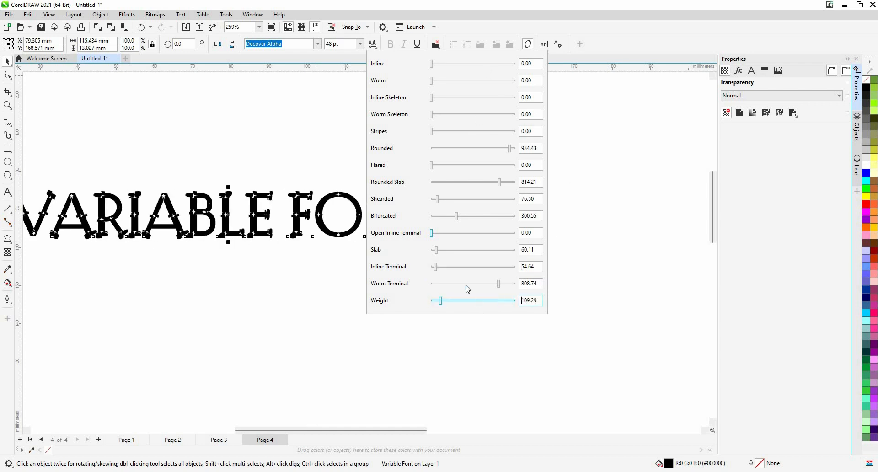
{"action": "left_click", "coordinate": [438, 286]}
- Set the text's variable font properties to about Inline 76.50 and Worm 76.50
{"action": "left_click", "coordinate": [452, 66]}
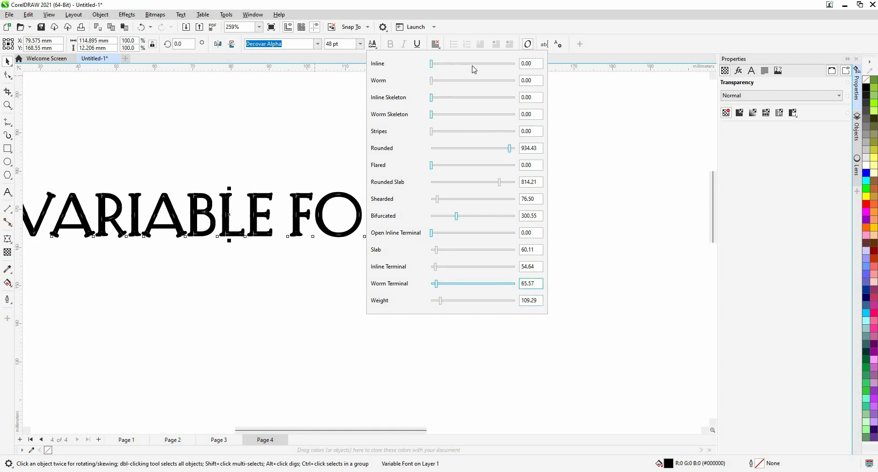
{"action": "left_click", "coordinate": [436, 64]}
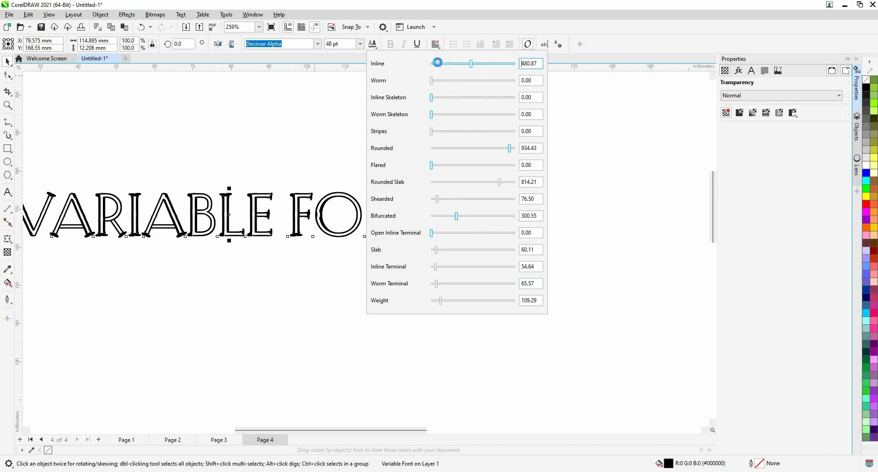
{"action": "left_click", "coordinate": [476, 81]}
{"action": "left_click_drag", "start_coordinate": [476, 83], "coordinate": [492, 81]}
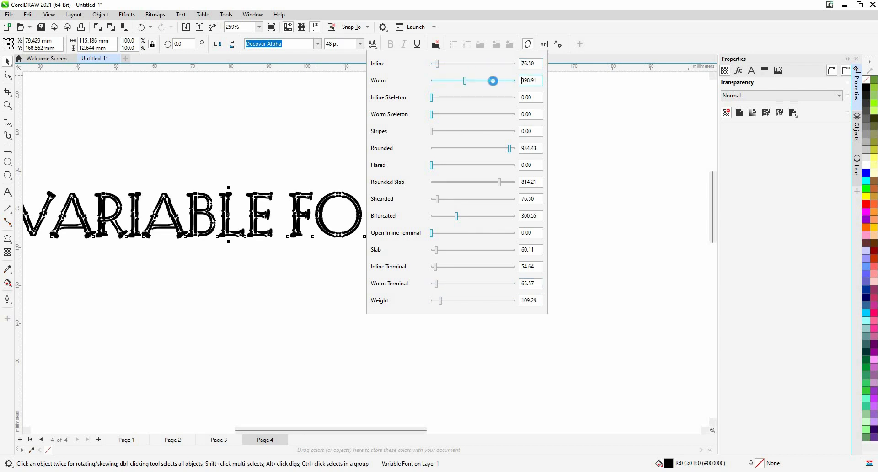
{"action": "left_click", "coordinate": [437, 81]}
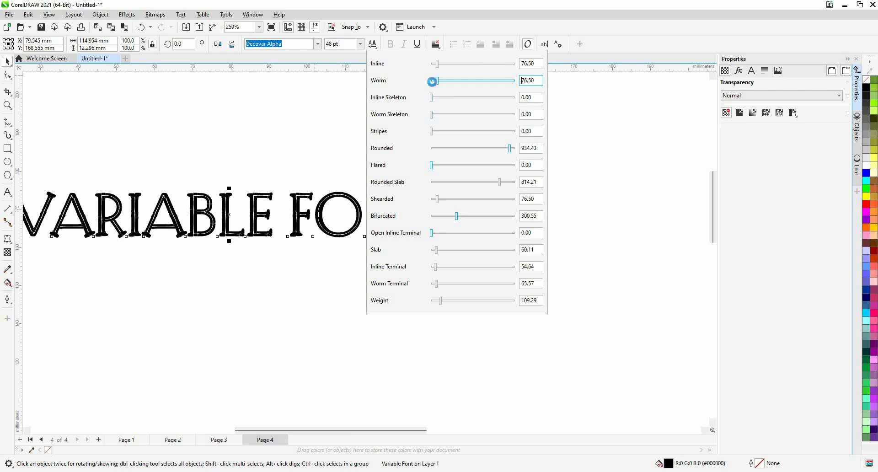
{"action": "left_click", "coordinate": [223, 179]}
{"action": "scroll", "coordinate": [223, 177], "scroll_direction": "down", "scroll_amount": 1}
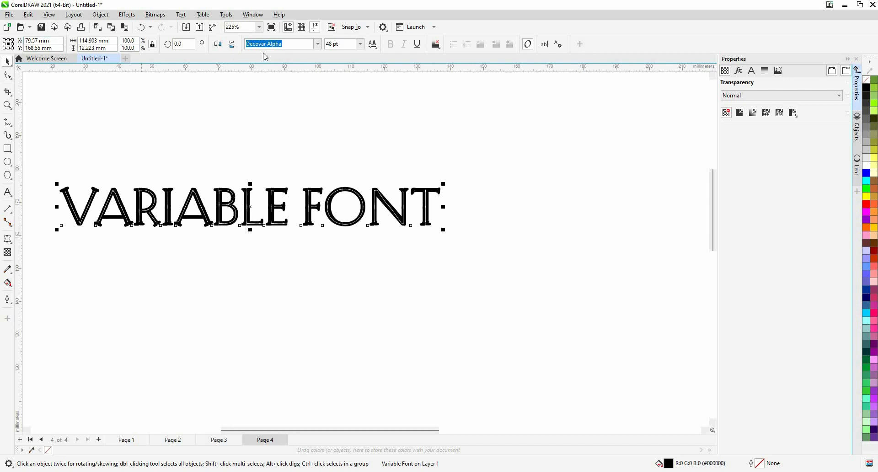
{"action": "left_click", "coordinate": [73, 14]}
{"action": "left_click", "coordinate": [89, 35]}
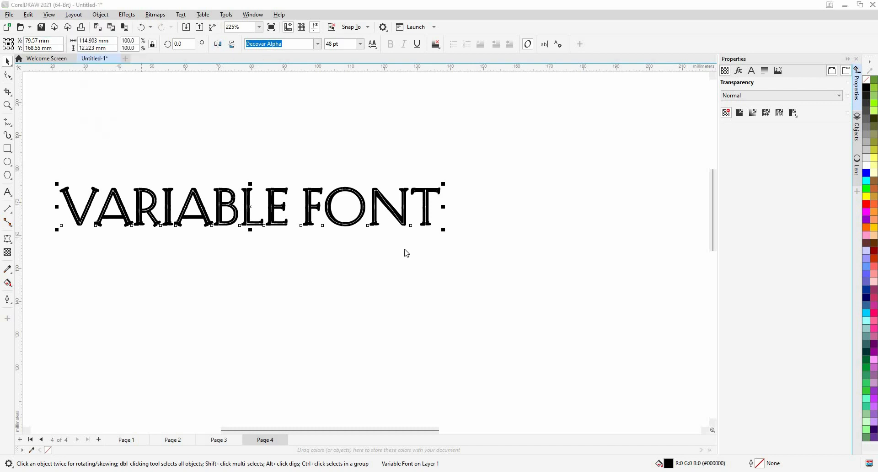
{"action": "left_click", "coordinate": [466, 264]}
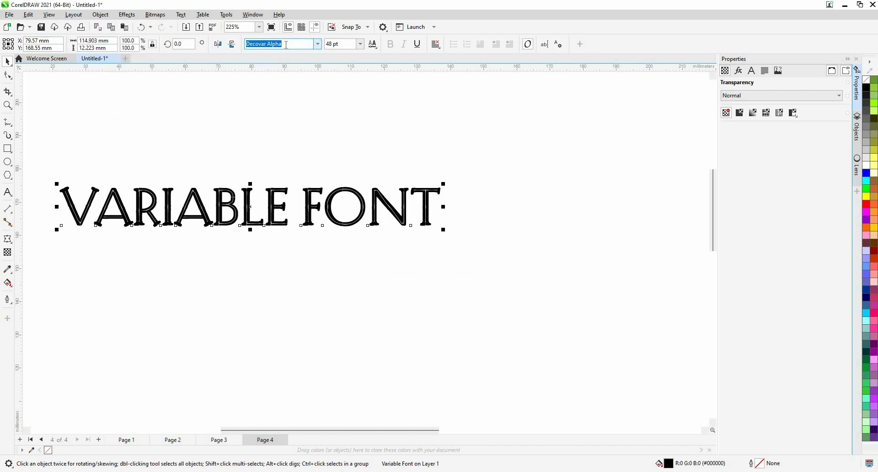
- Remove the Variable Fonts filter from the font list so that all installed typefaces are offered for the selected text
{"action": "left_click_drag", "start_coordinate": [298, 46], "coordinate": [245, 44]}
{"action": "type", "text": "lust"}
{"action": "left_click", "coordinate": [320, 46]}
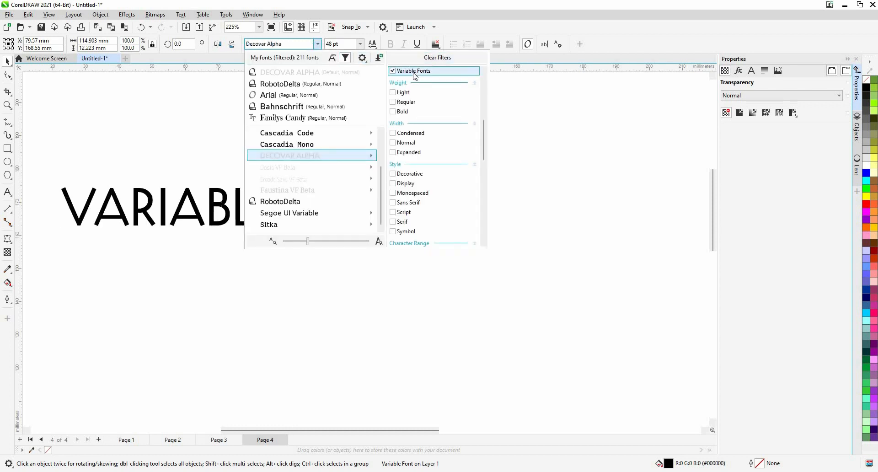
{"action": "left_click", "coordinate": [415, 71]}
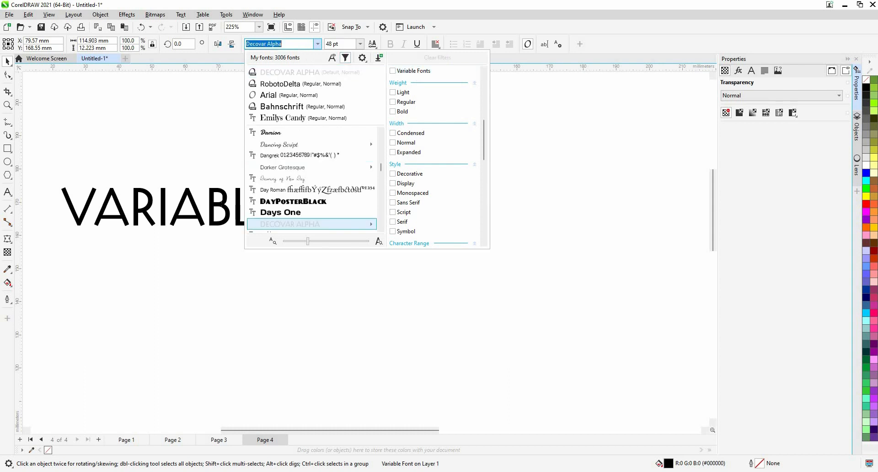
- Search the fonts for "lust" and apply Lust Script to the "Variable Font" text
{"action": "type", "text": "lu"}
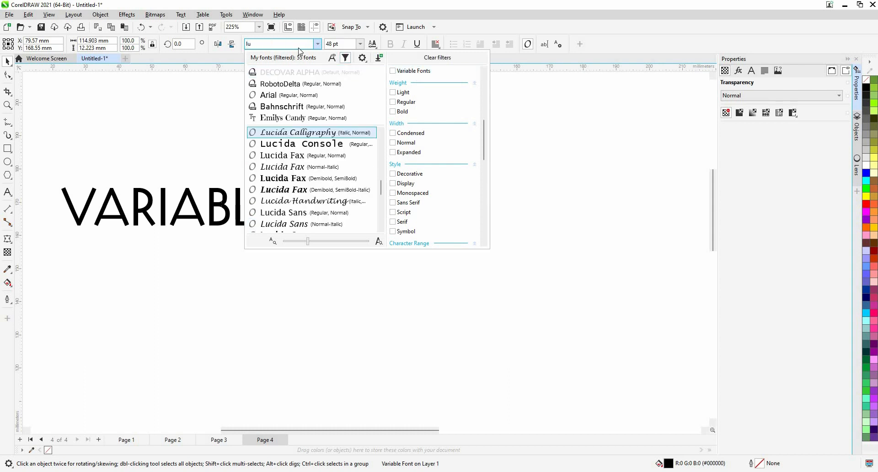
{"action": "type", "text": "s"}
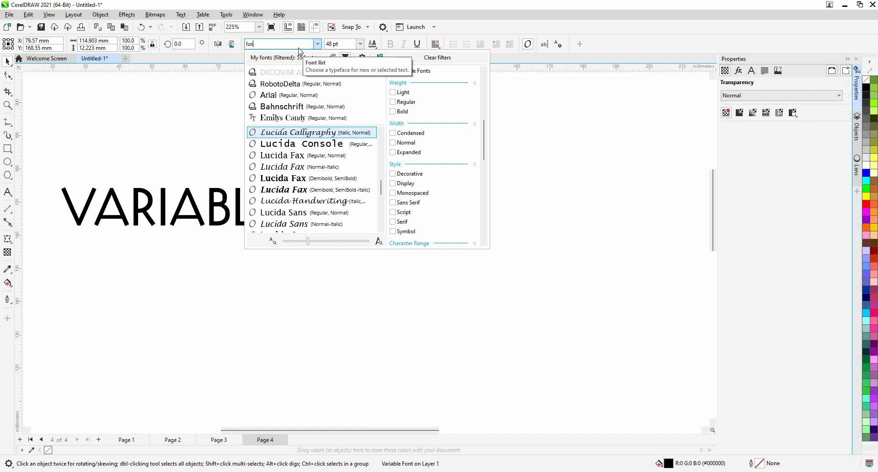
{"action": "type", "text": "t"}
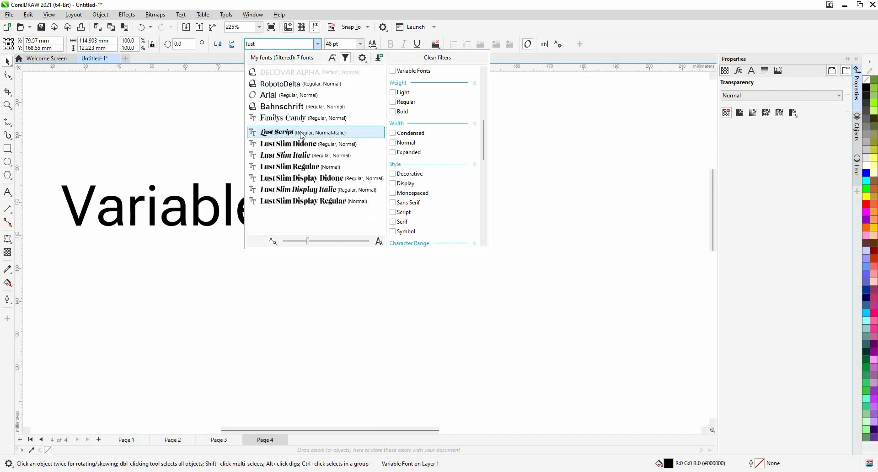
{"action": "key", "text": "Return"}
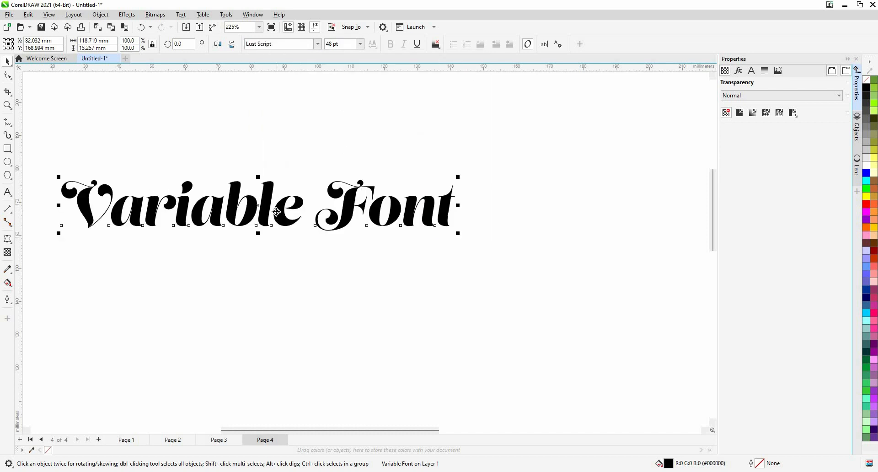
{"action": "key", "text": "Escape"}
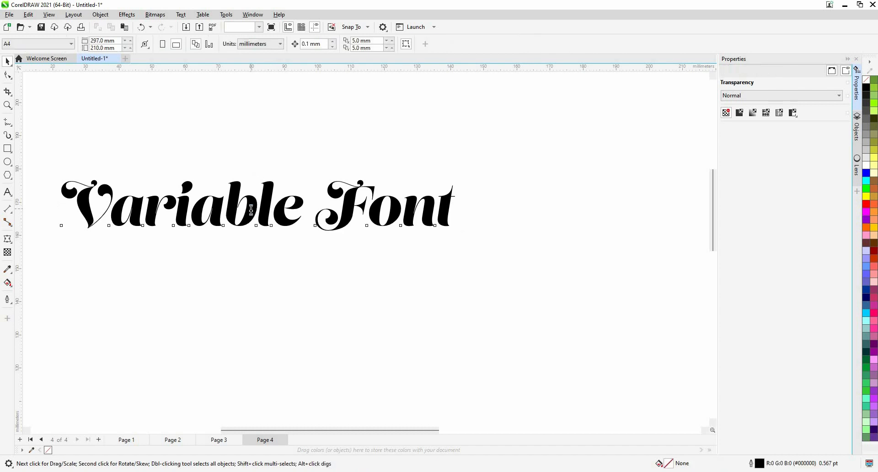
- Select all characters of the "Variable Font" text and apply the OpenType alternative Access All Alternates (5)
{"action": "left_click", "coordinate": [251, 209]}
{"action": "key", "text": "ctrl+a"}
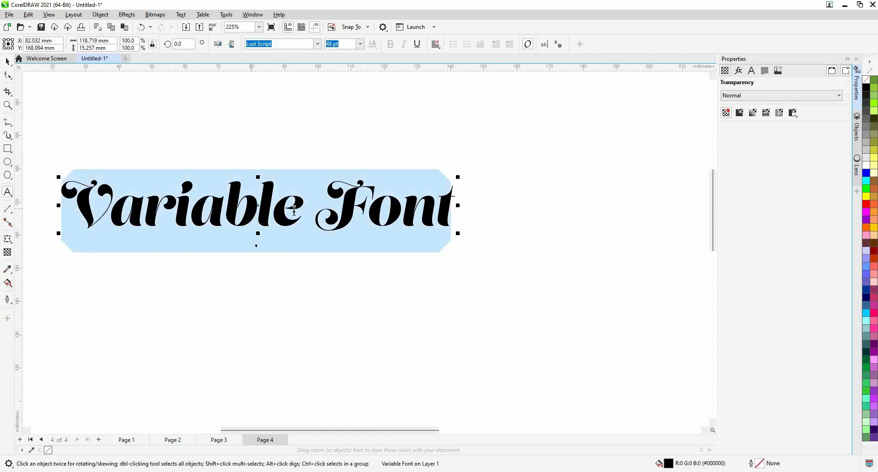
{"action": "scroll", "coordinate": [314, 187], "scroll_direction": "down", "scroll_amount": 4}
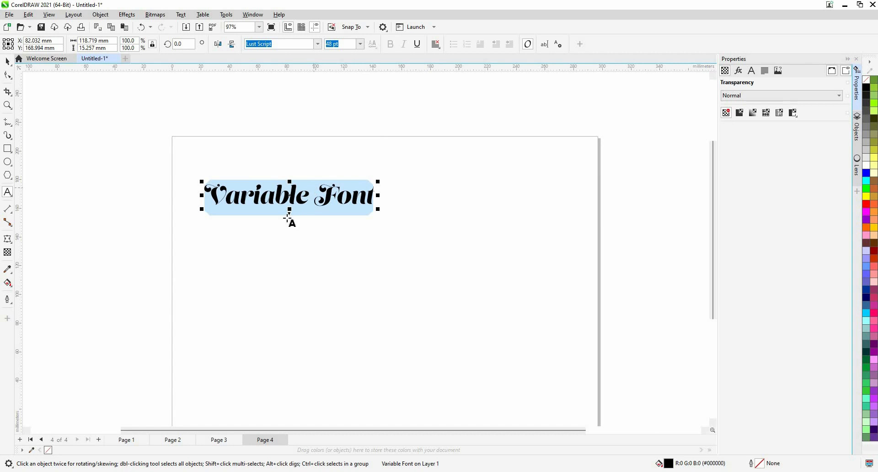
{"action": "scroll", "coordinate": [291, 217], "scroll_direction": "up", "scroll_amount": 1}
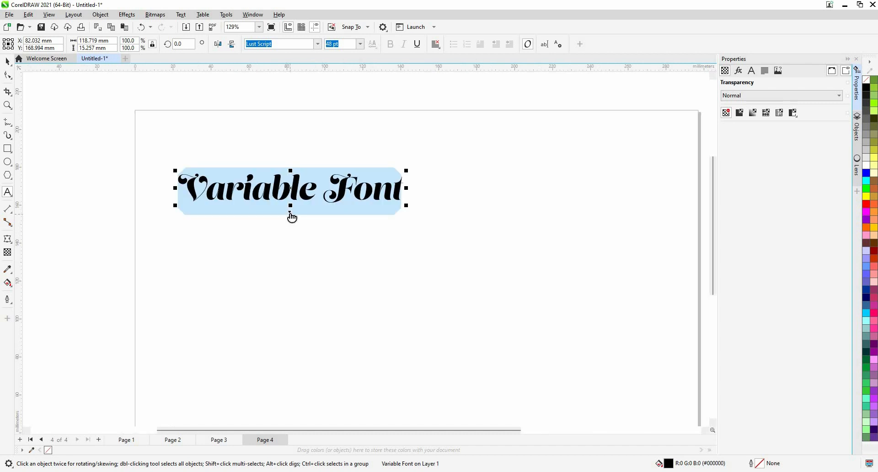
{"action": "left_click", "coordinate": [292, 217]}
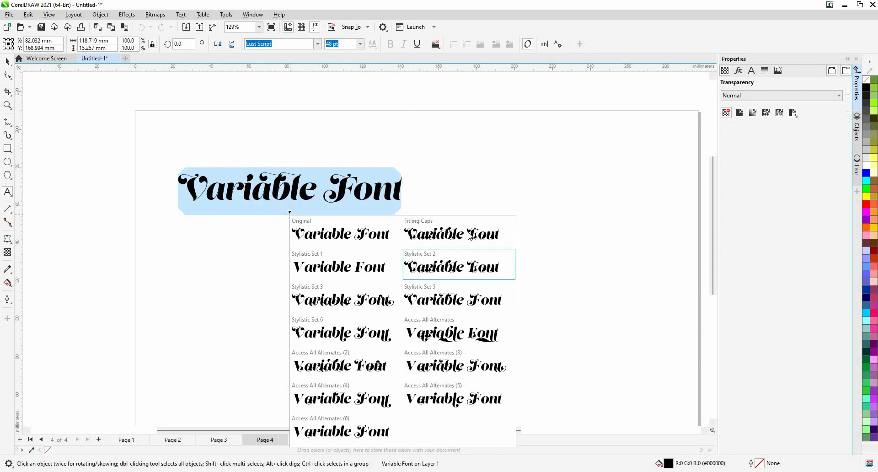
{"action": "left_click", "coordinate": [475, 398]}
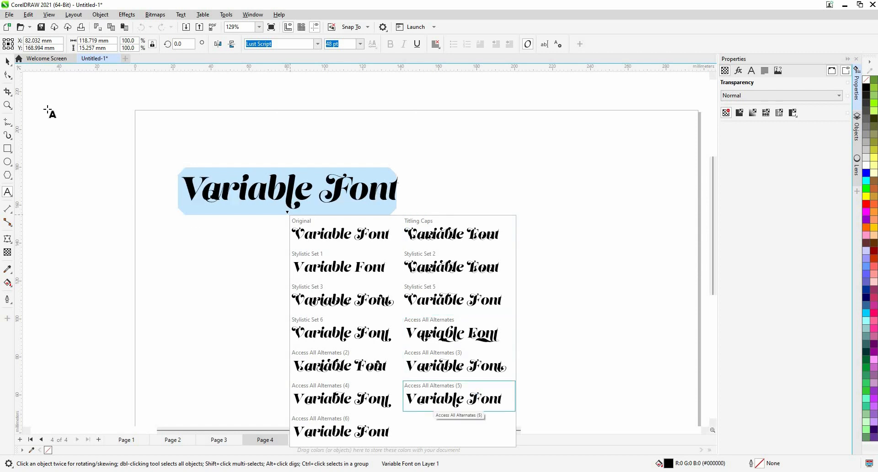